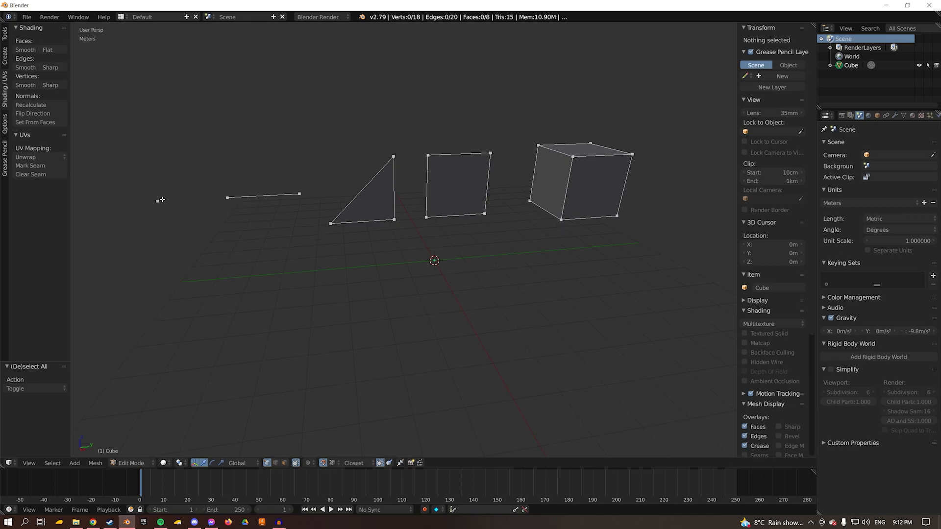
Step: Select the isolated vertex and each end vertex of the single edge, one at a time
right_click(158, 202)
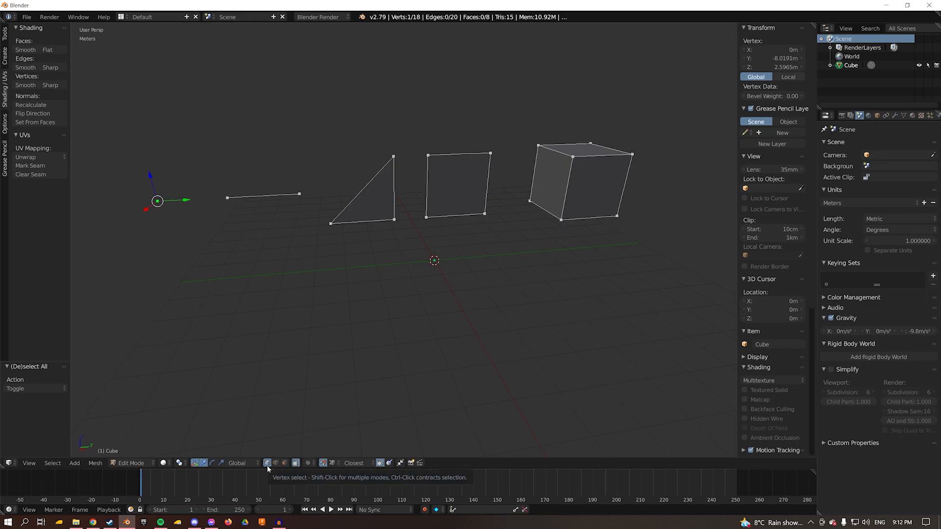
right_click(226, 198)
right_click(300, 194)
right_click(158, 201)
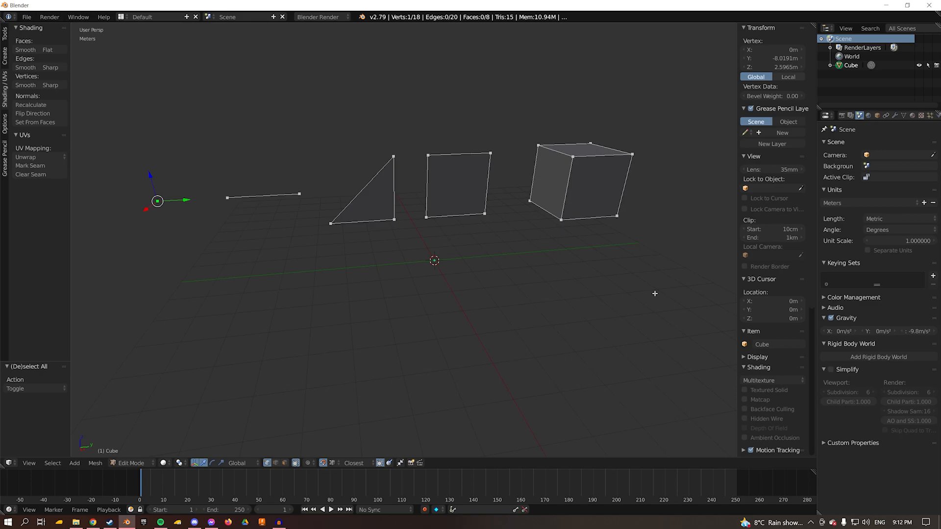
right_click(226, 198)
right_click(300, 195)
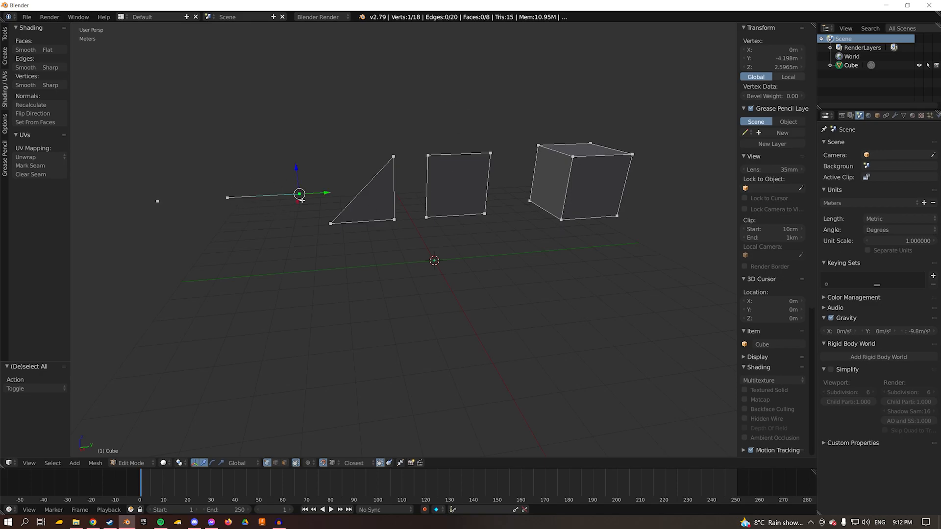
Step: Select the standalone edge in edge selection mode and the triangle's top vertex in vertex selection mode
click(275, 463)
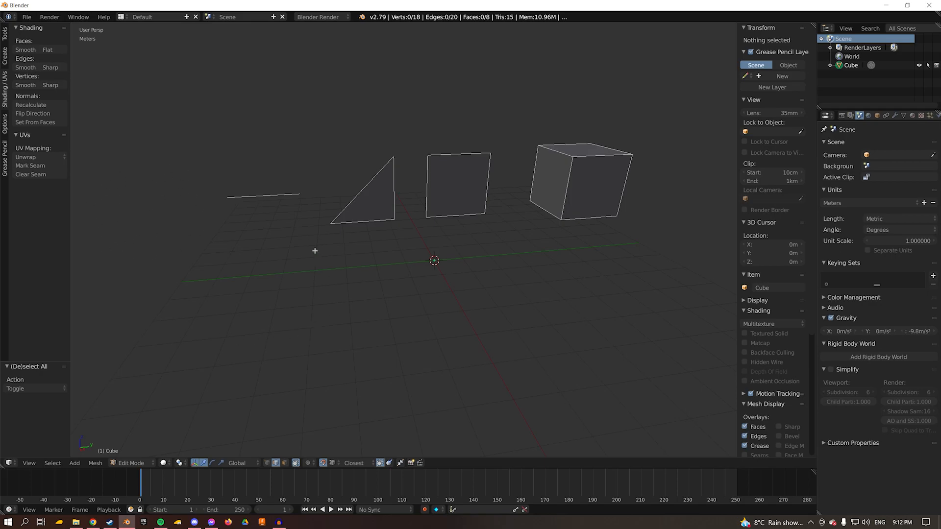
right_click(264, 196)
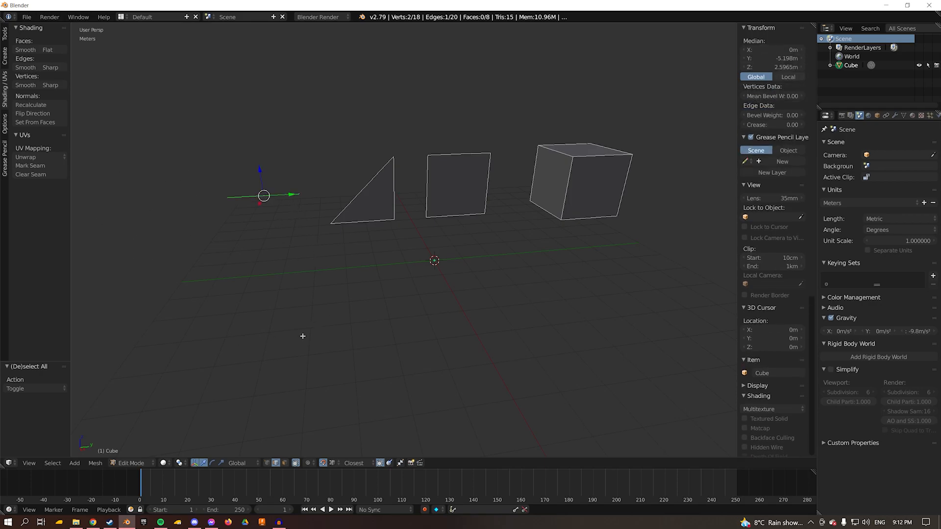
click(267, 464)
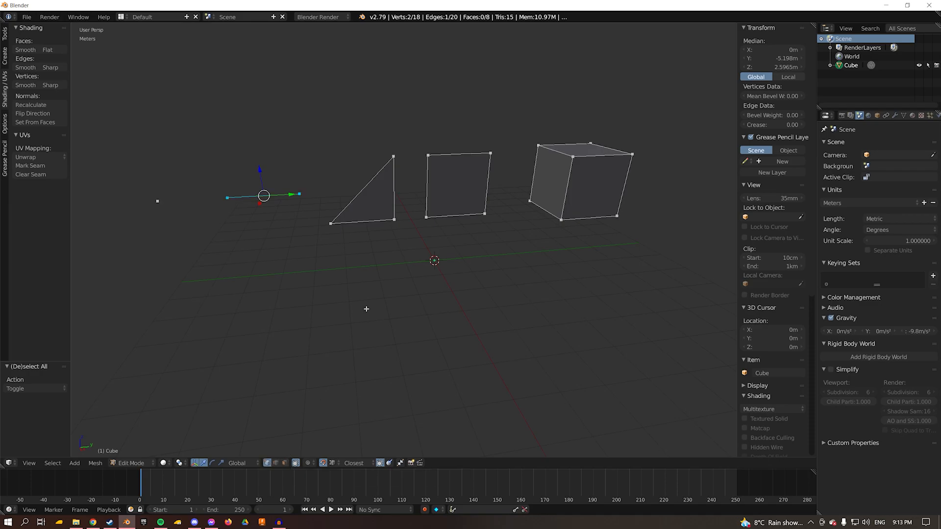
right_click(409, 154)
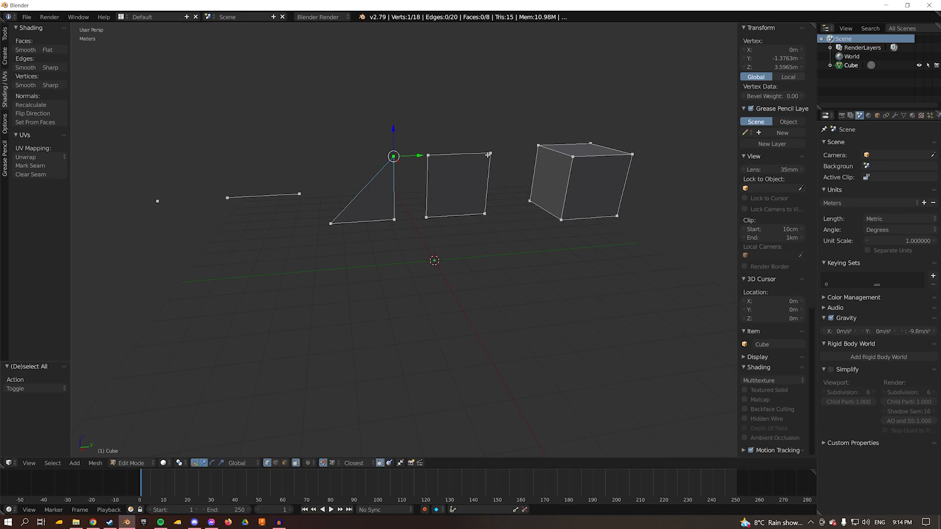
Step: In face selection mode, select the square's face and then the cube's front face
click(284, 464)
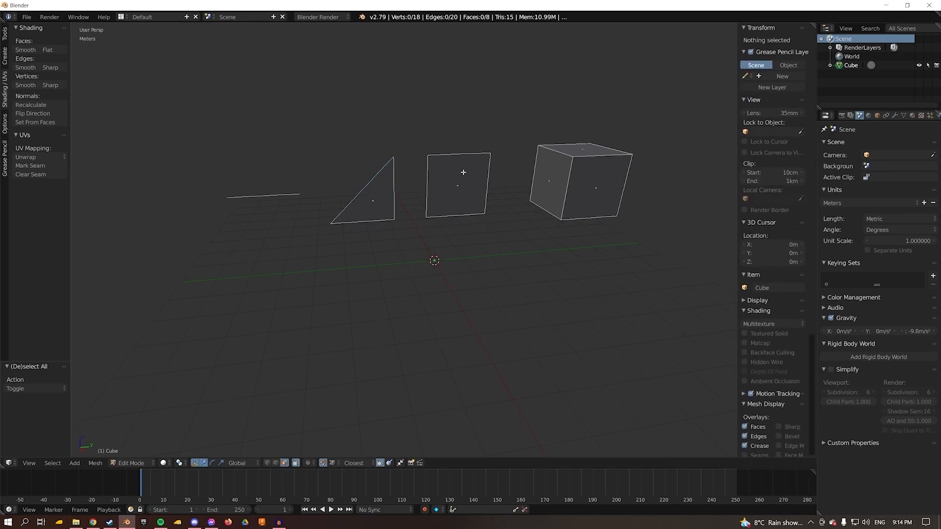
right_click(459, 187)
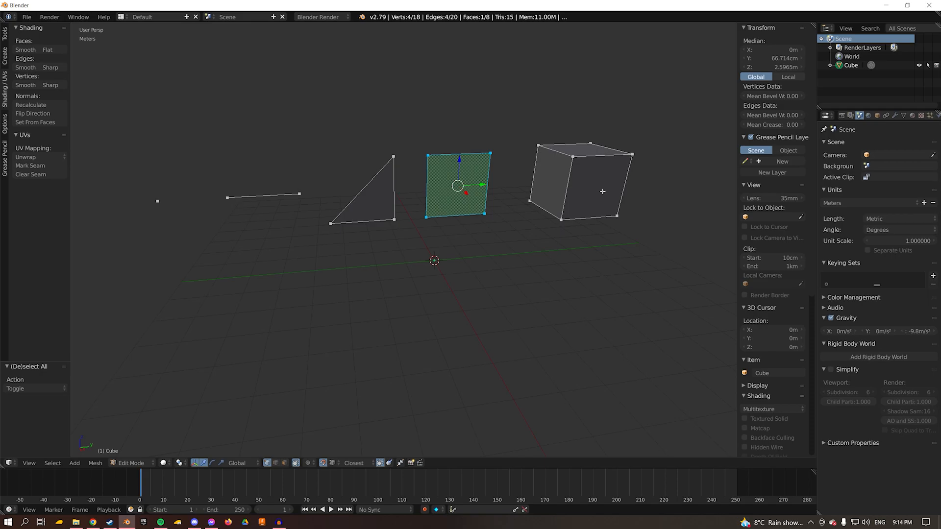
click(284, 463)
right_click(609, 162)
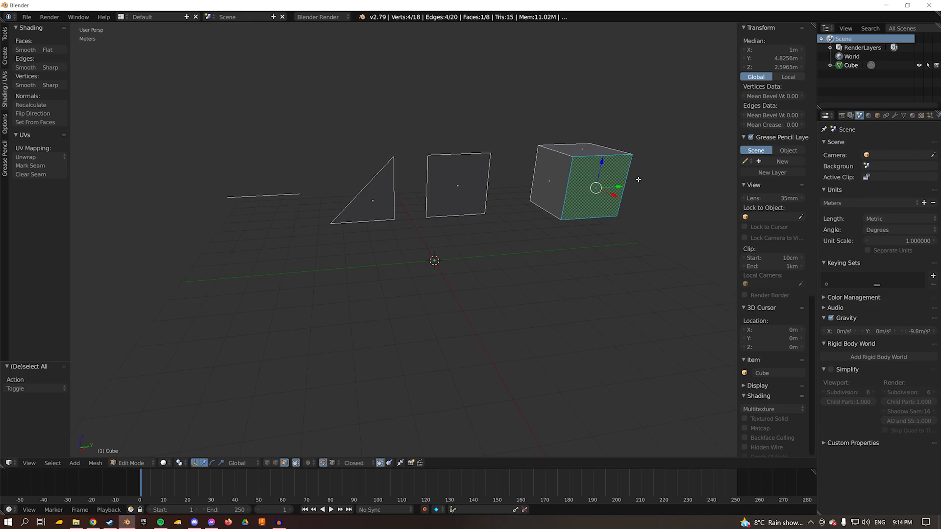
Step: Circle-select all faces of the cube in wireframe shading and separate the selection into its own object
key(z)
key(c)
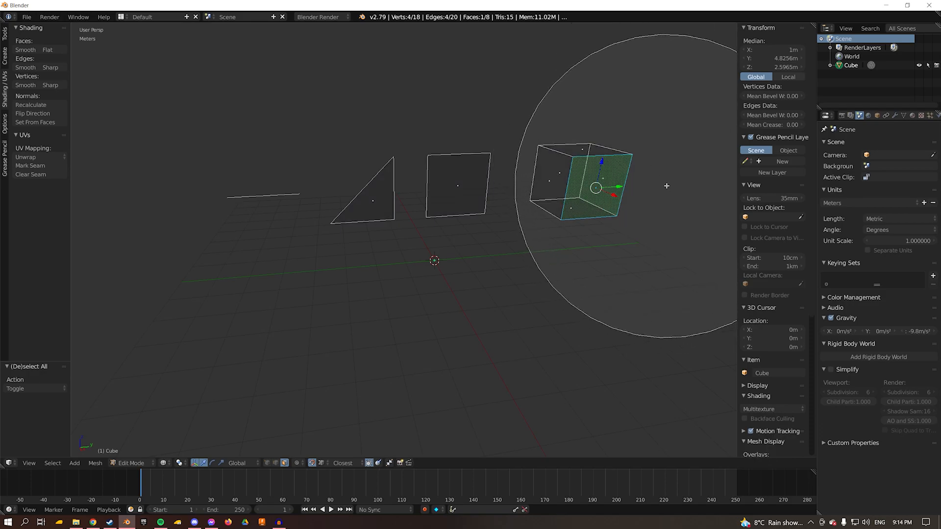
click(663, 177)
key(Escape)
key(c)
scroll(462, 343, up, 6)
scroll(585, 319, up, 3)
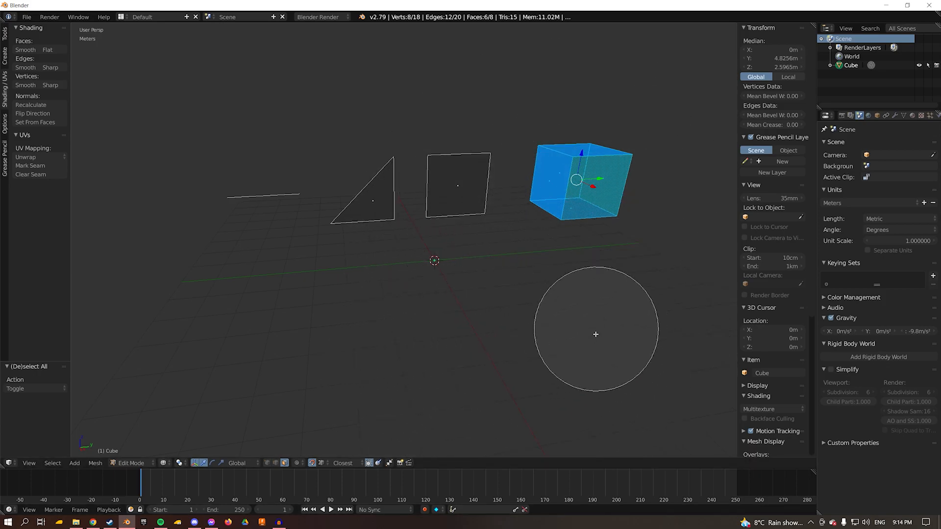
right_click(601, 406)
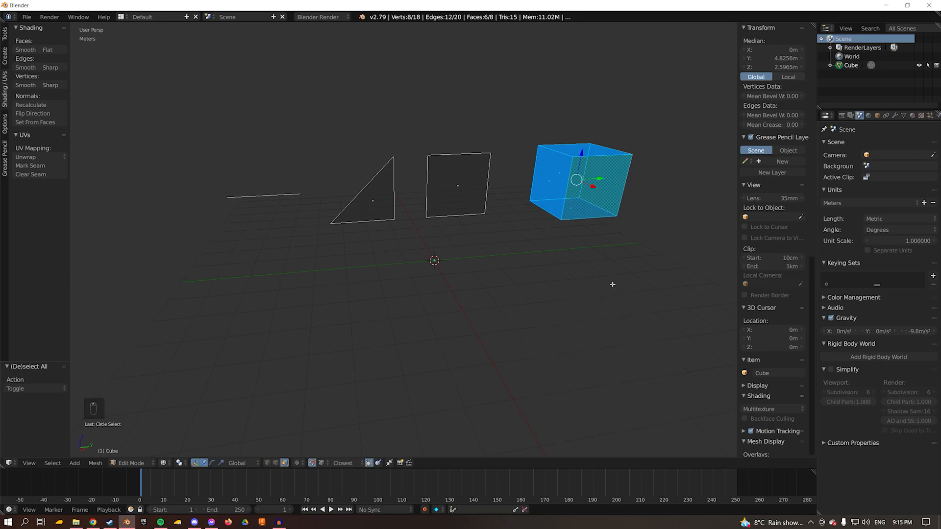
key(p)
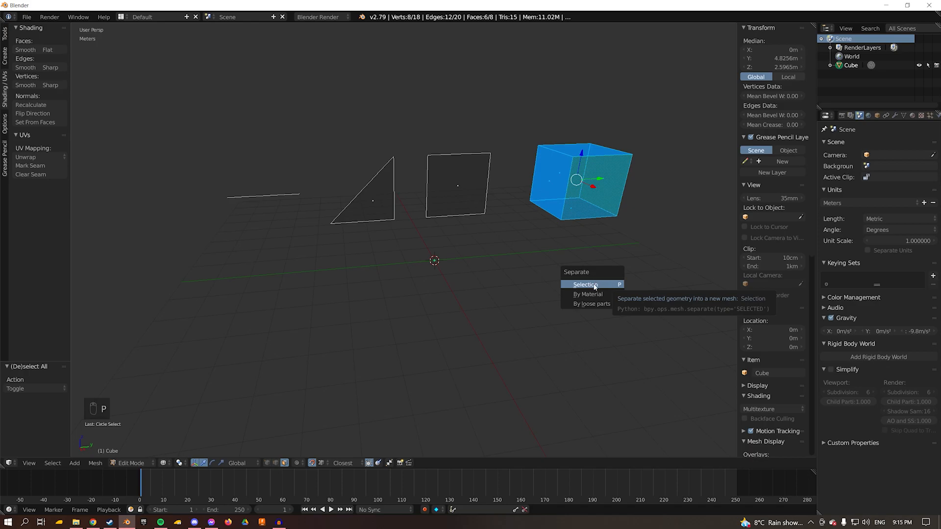
click(593, 284)
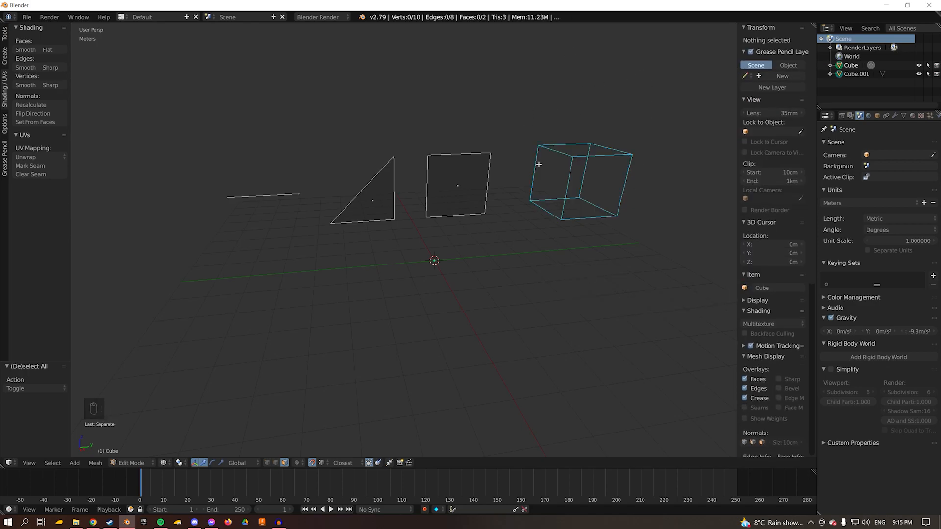
Step: Switch to Object Mode with solid shading and select the object holding the edge, triangle and square
click(131, 463)
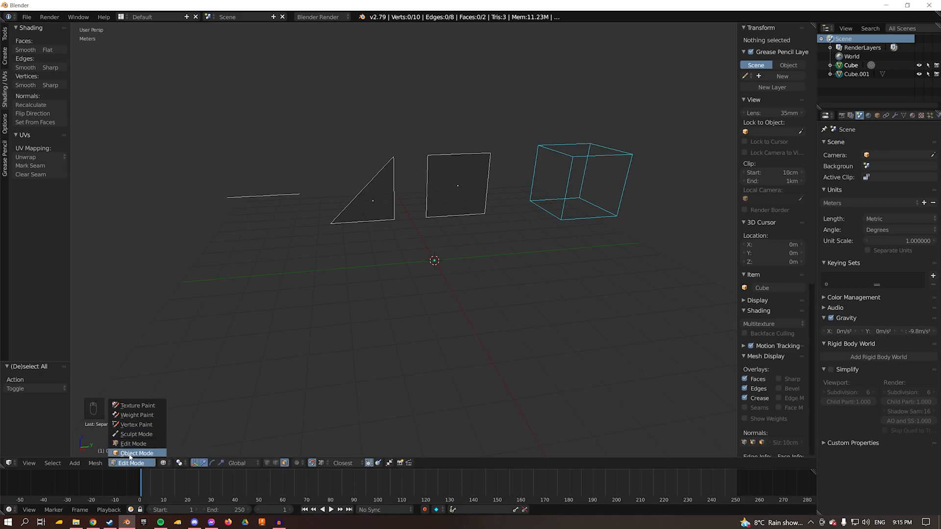
click(137, 453)
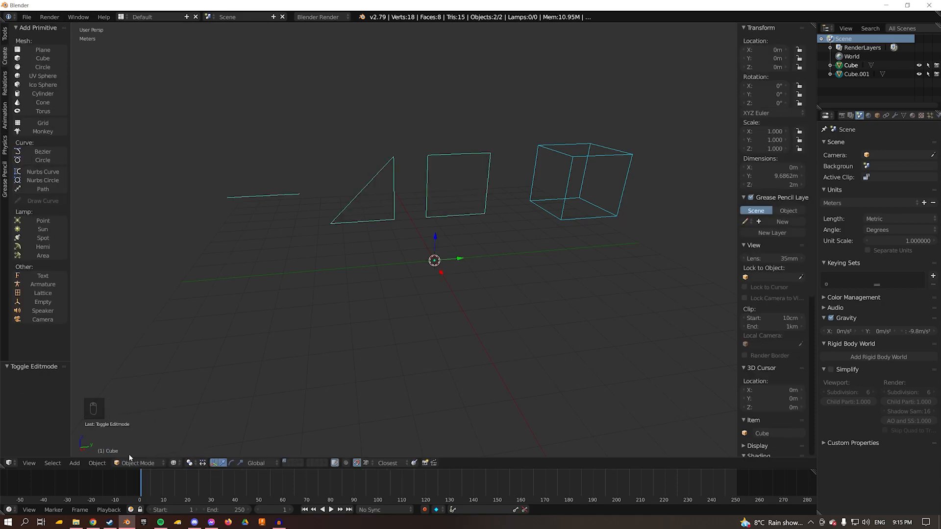
key(z)
right_click(368, 195)
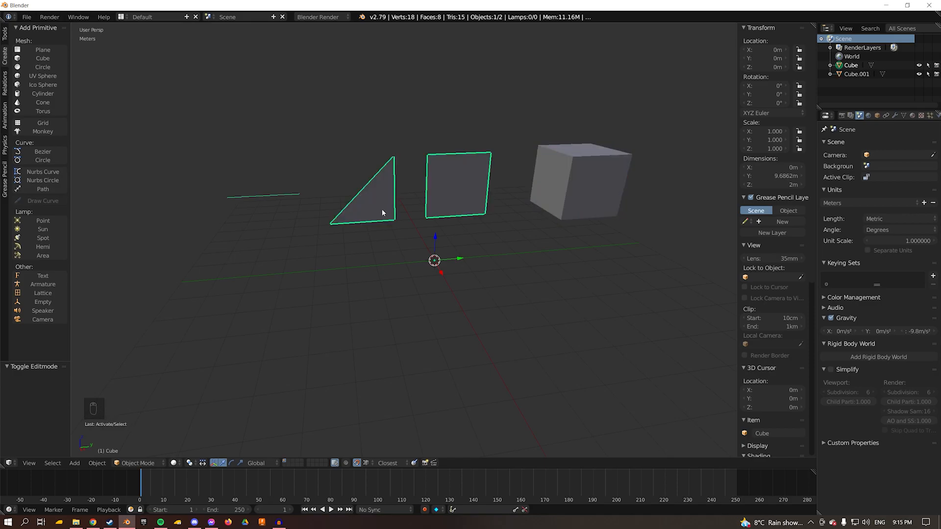
Step: Select the separated cube object and enter Edit Mode on it
right_click(583, 174)
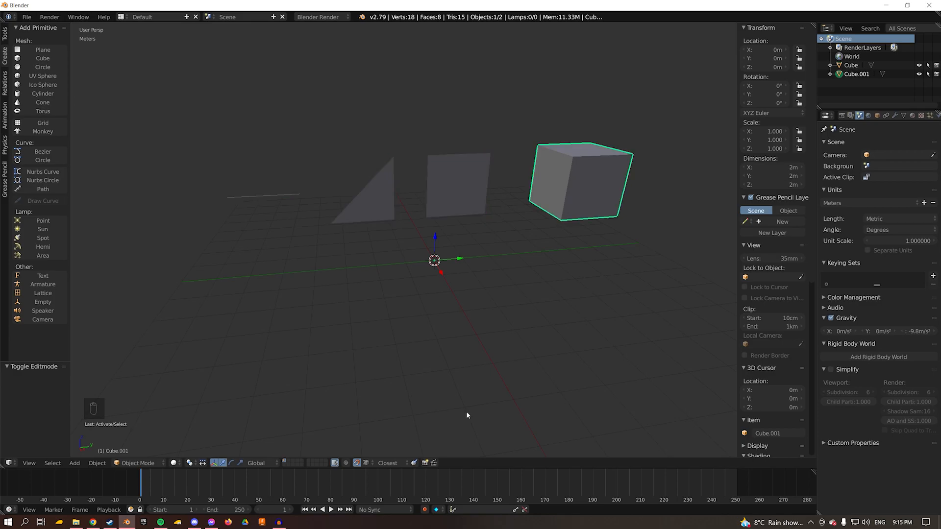
click(137, 463)
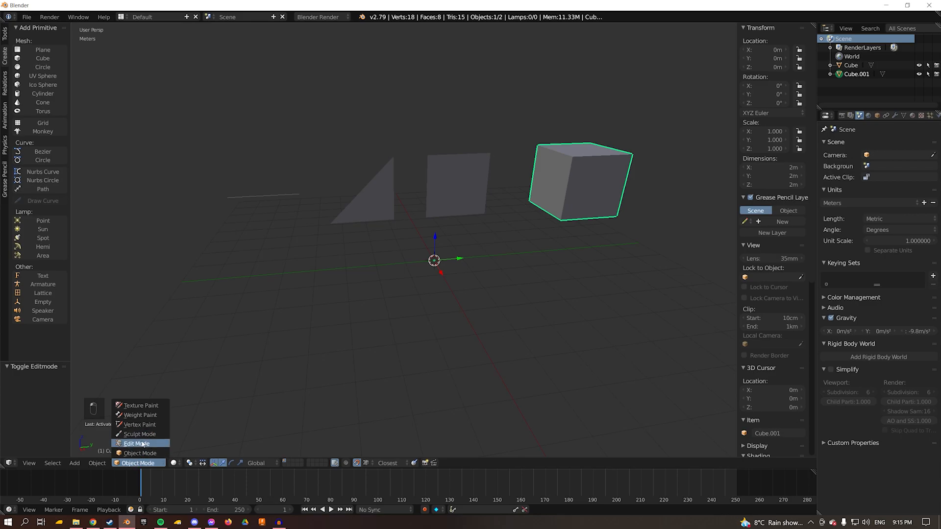
click(142, 443)
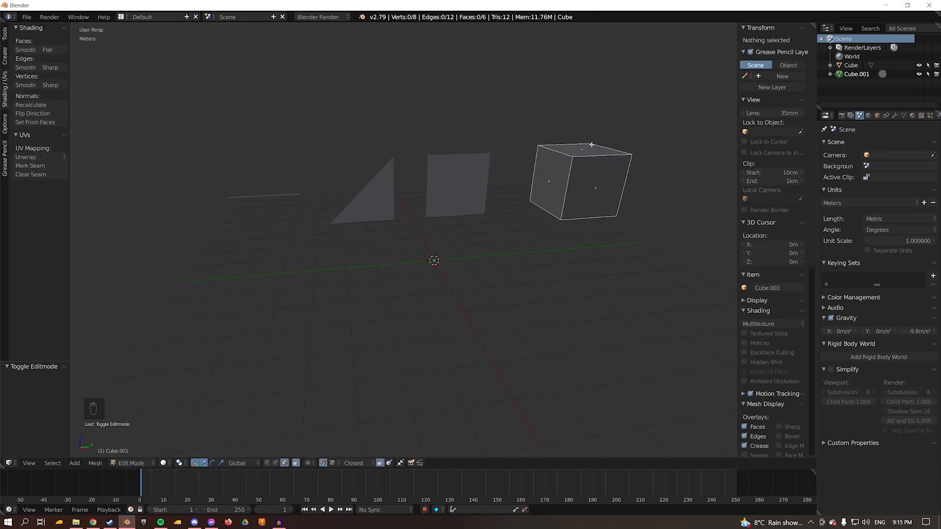
Step: View the cube's face shading in Object Mode and return to Edit Mode
key(Tab)
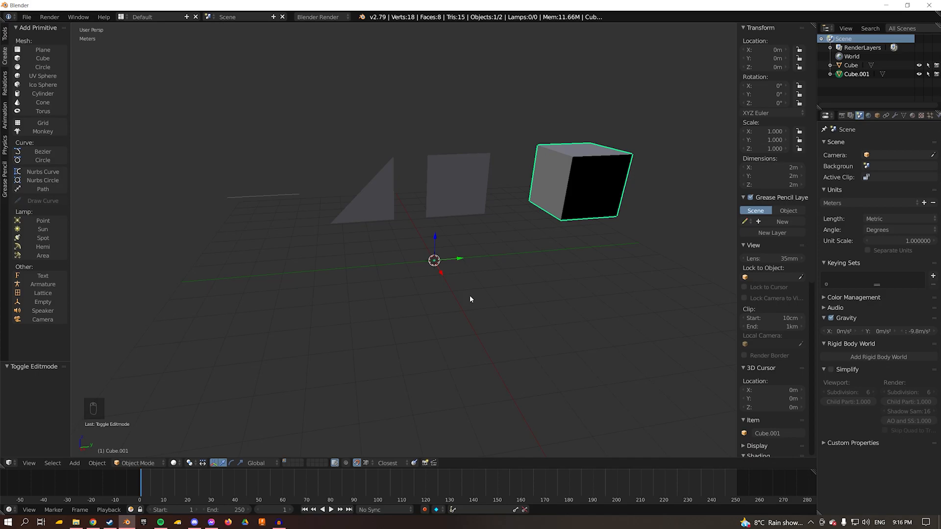
click(135, 463)
click(145, 440)
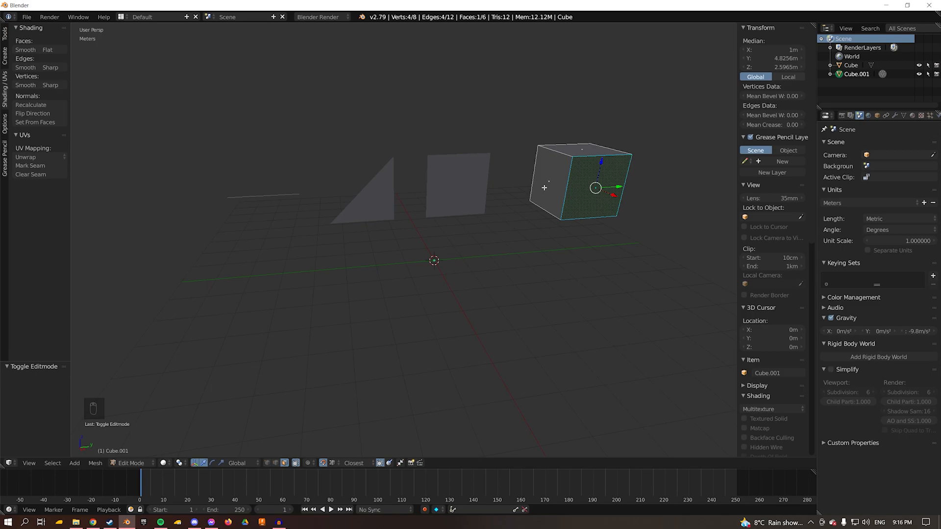
Step: Select the cube's side face nearest the square and set the transform orientation to Normal
right_click(525, 186)
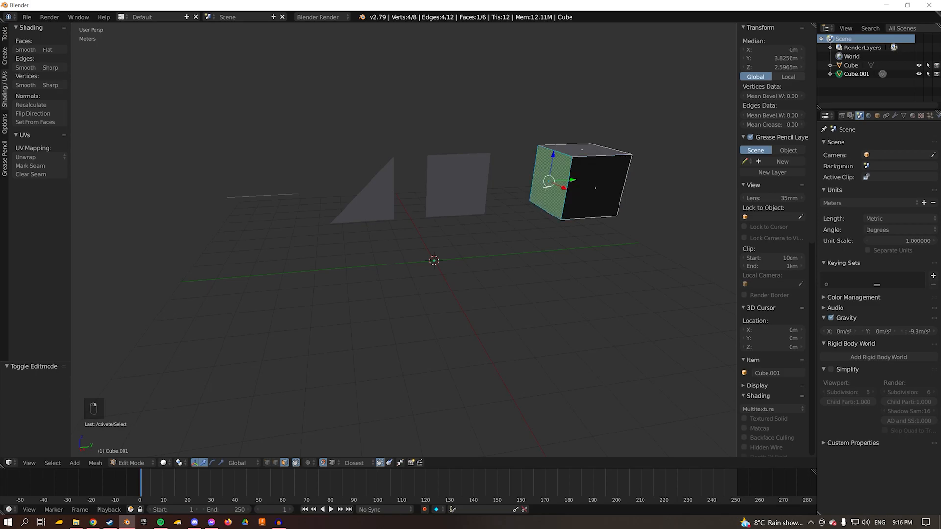
click(246, 462)
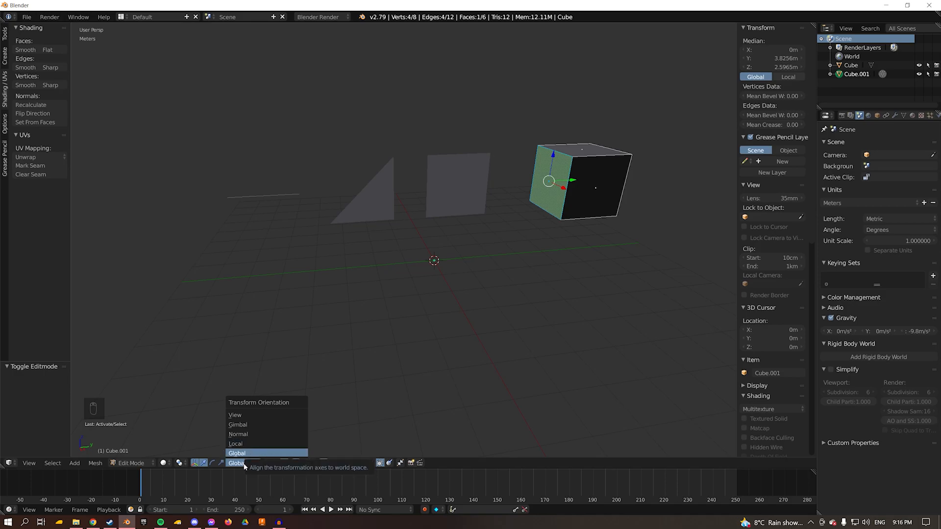
click(240, 434)
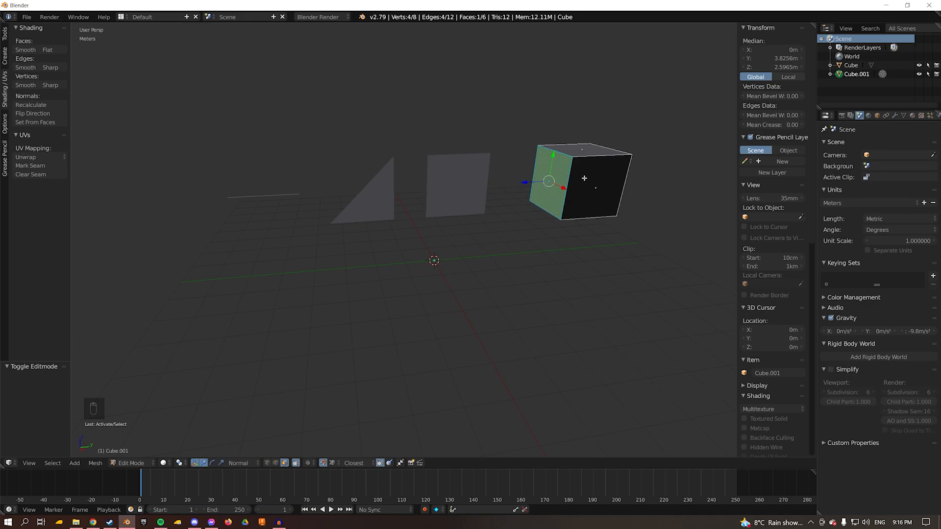
Step: Flip the normals of the cube's black front face and clear the selection
scroll(565, 201, up, 1)
scroll(567, 201, up, 1)
right_click(647, 188)
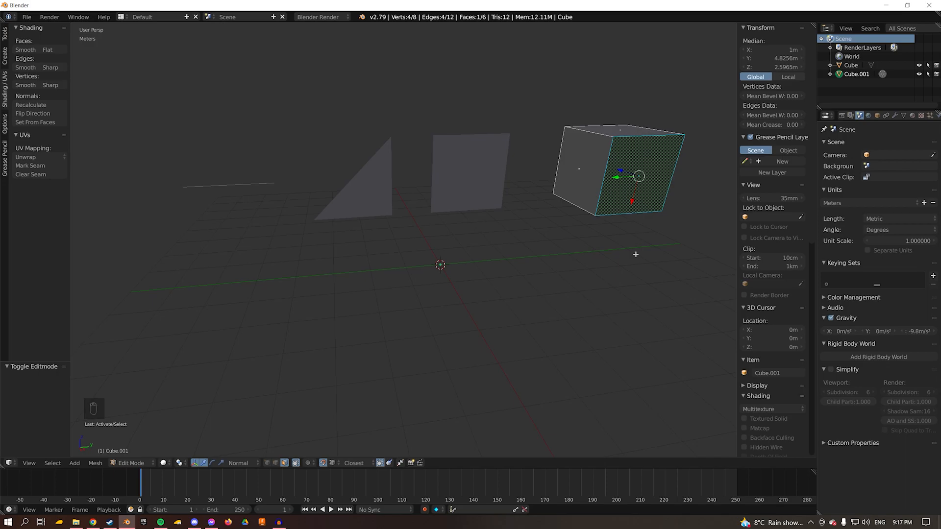
key(w)
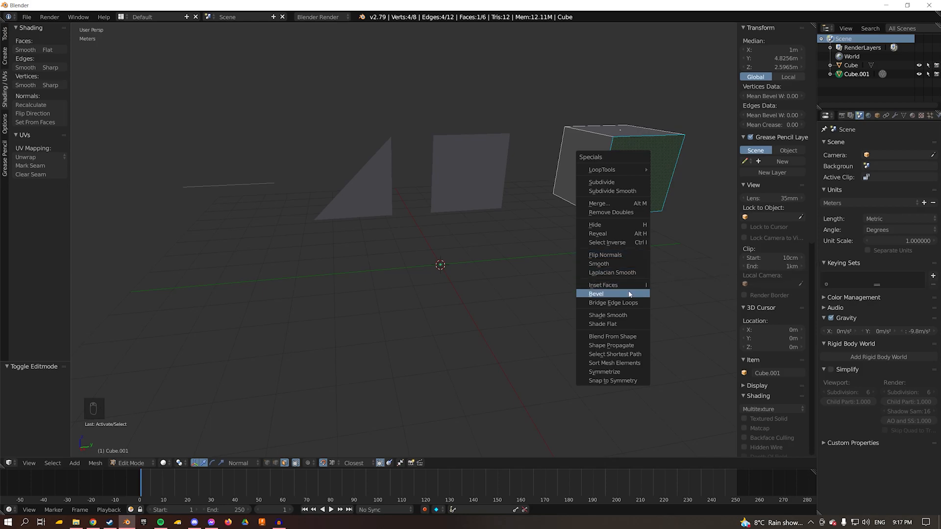
click(608, 255)
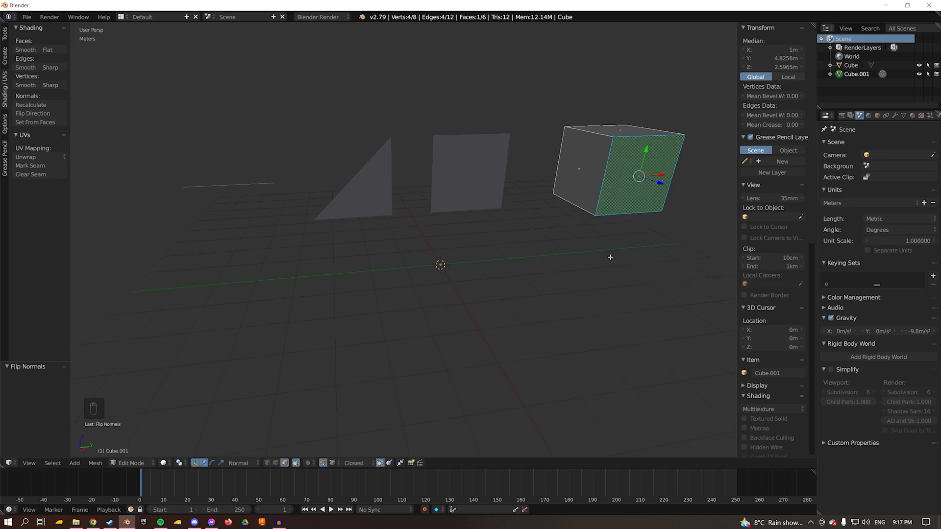
key(a)
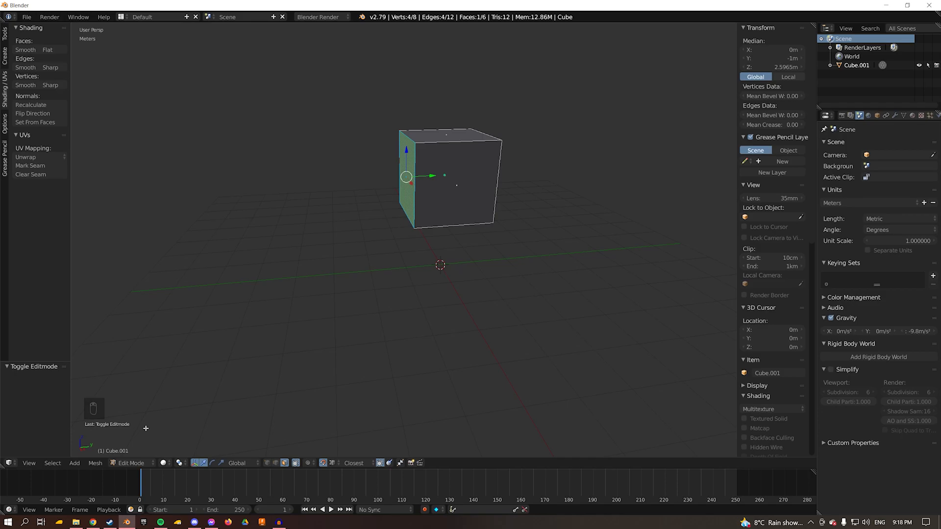
Step: Extrude the cube's narrow visible side face outward by 0.4 m along its normal
right_click(459, 208)
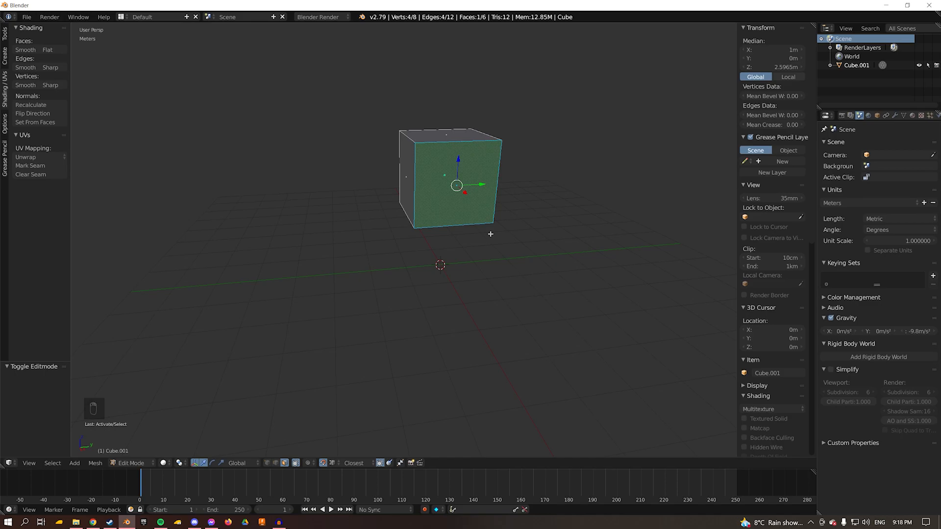
right_click(408, 179)
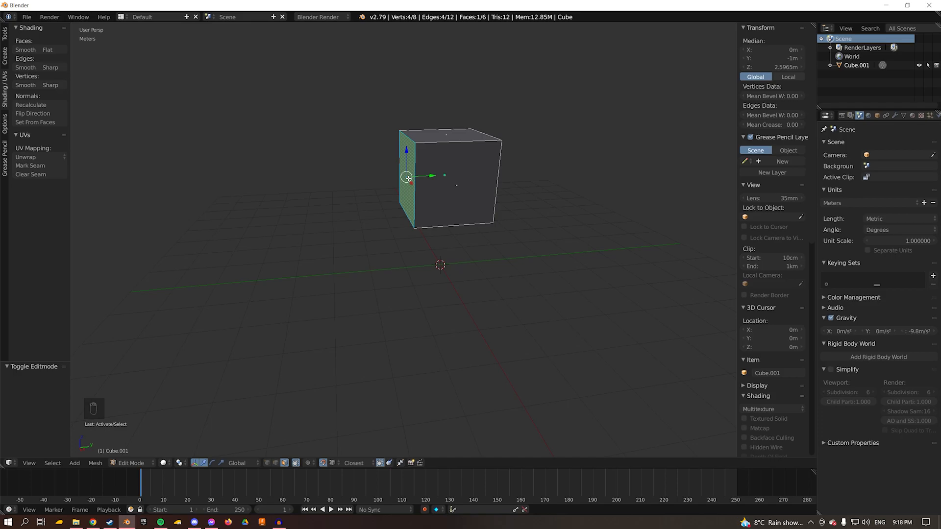
key(e)
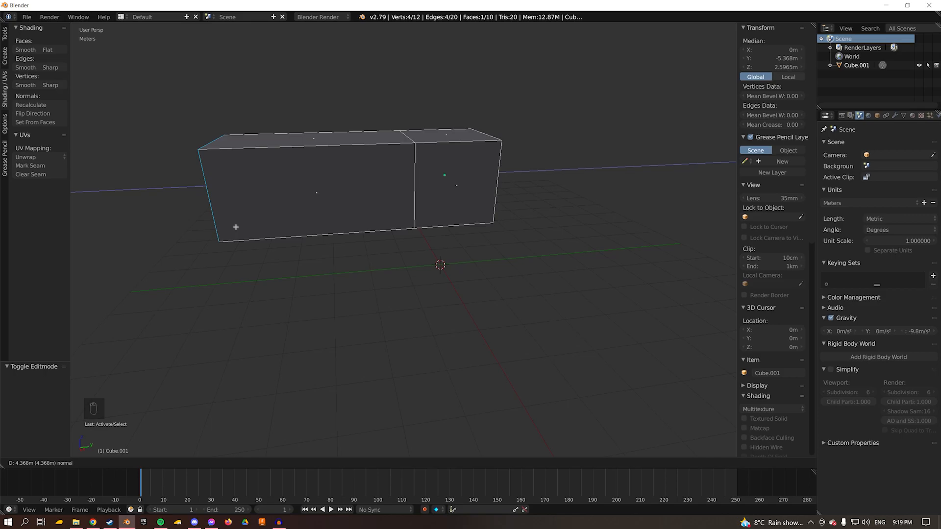
text(0.4)
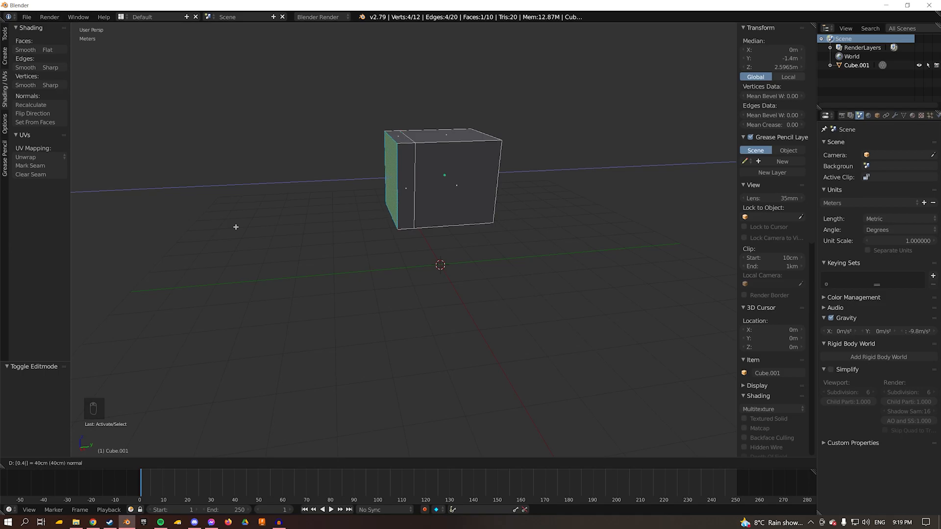
key(Return)
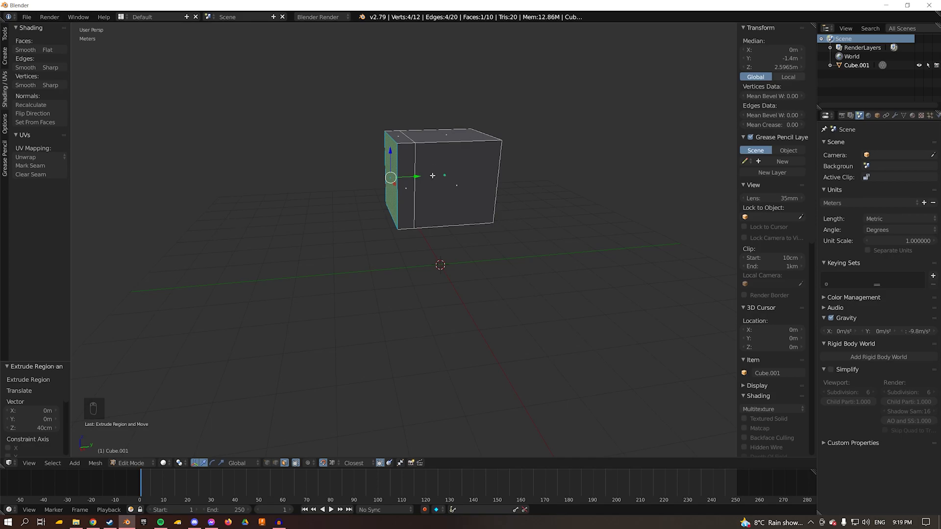
Step: Extrude the cube's larger top face upward by about 0.79 m along global Z and clear the selection
right_click(437, 138)
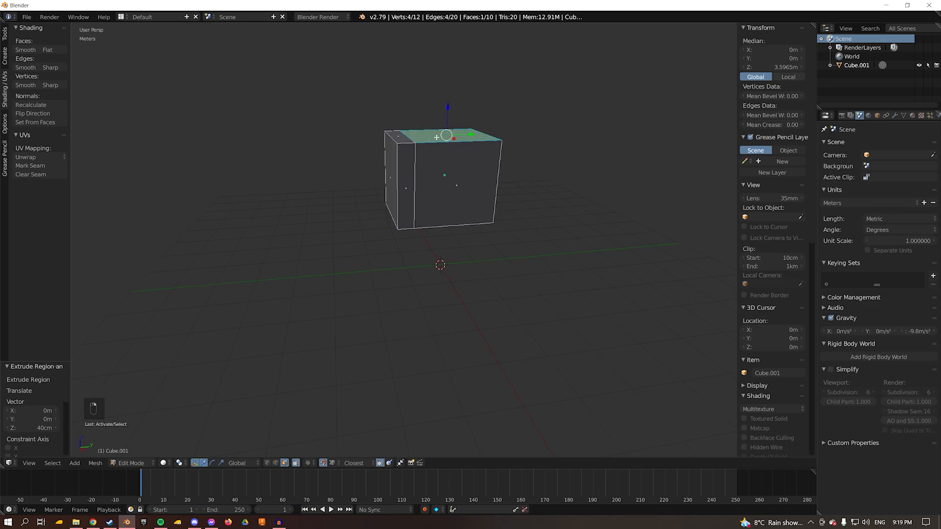
key(e)
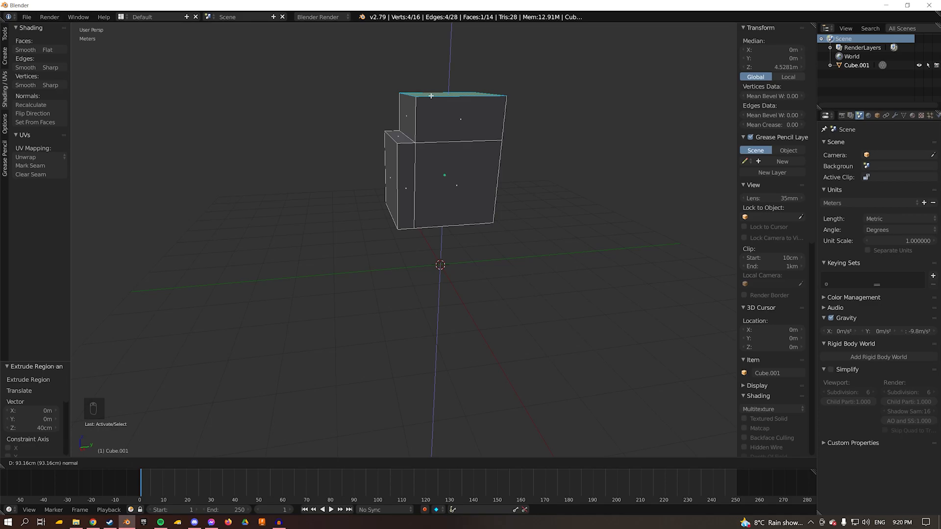
key(x)
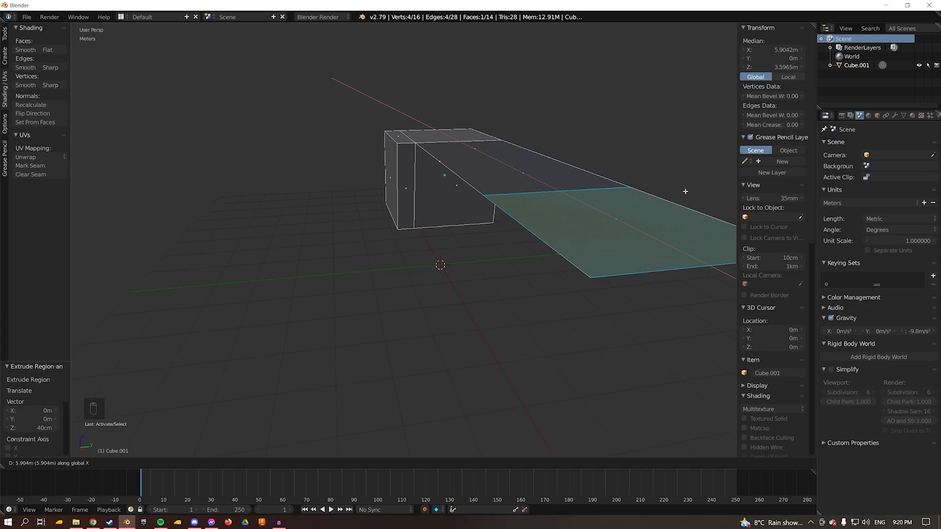
key(y)
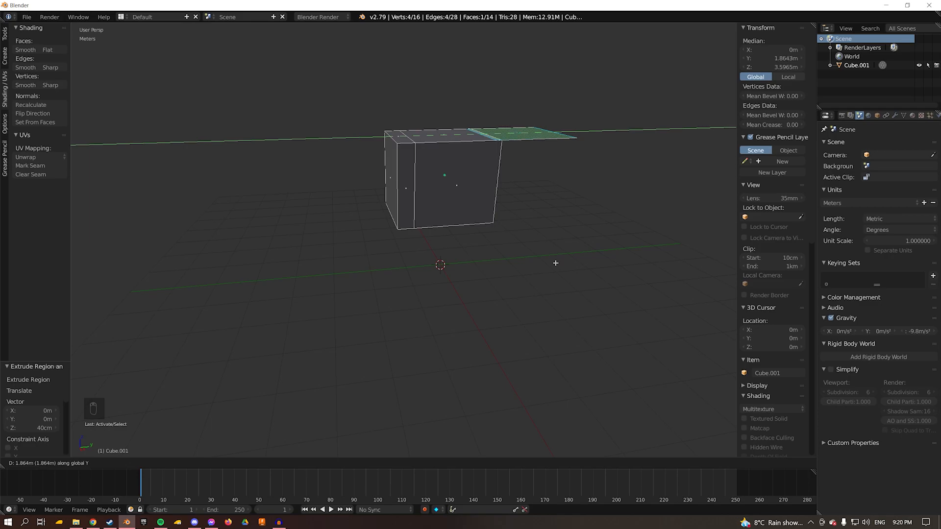
key(z)
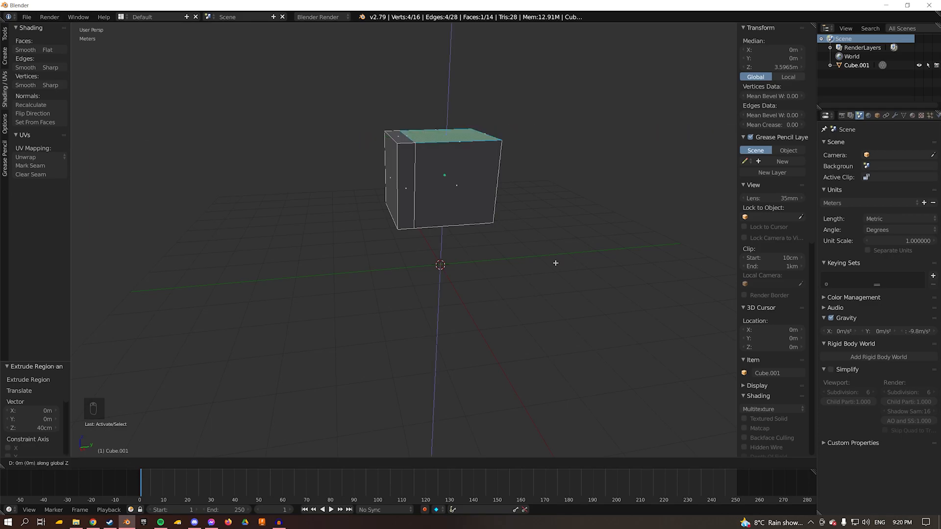
click(549, 102)
key(a)
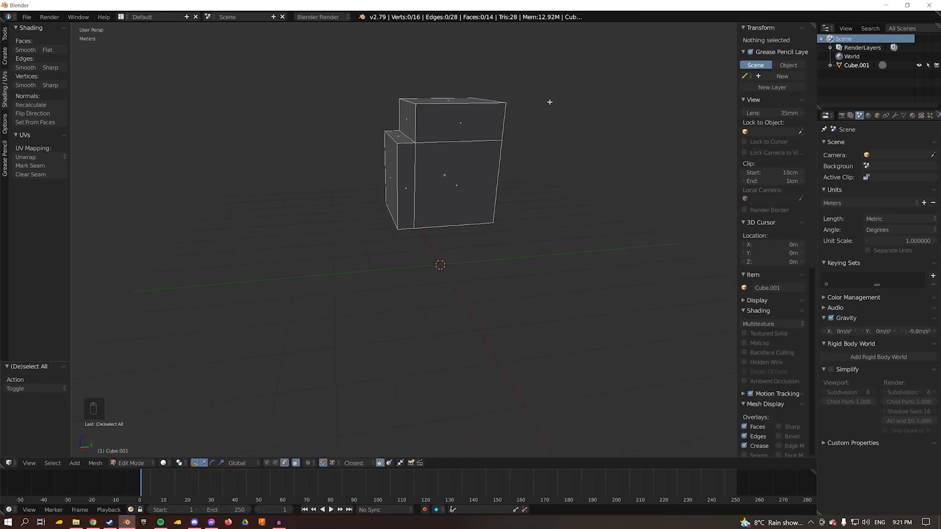
Step: Switch to edge selection and select the edges around the raised block's top face
click(276, 463)
middle_drag(417, 115, 420, 199)
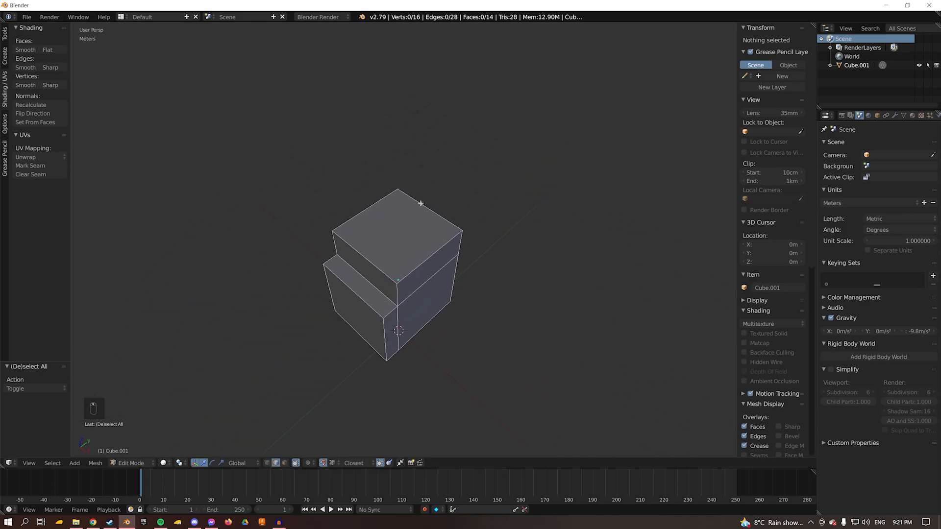
scroll(412, 201, up, 4)
right_click(428, 265)
shift+right_click(334, 252)
shift+right_click(329, 188)
middle_drag(330, 188, 448, 222)
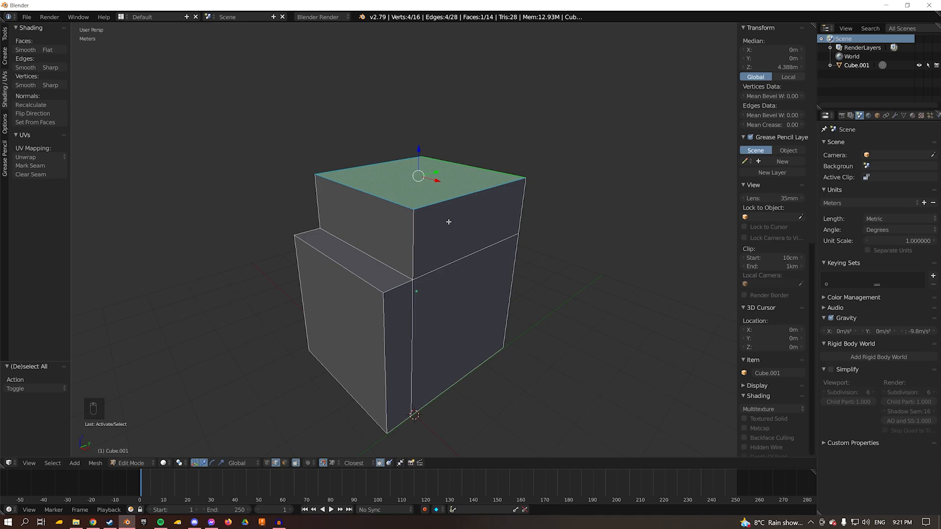
Step: Try a bevel with an offset of about 0.25 and 4 segments on the selected top edges
key(ctrl+b)
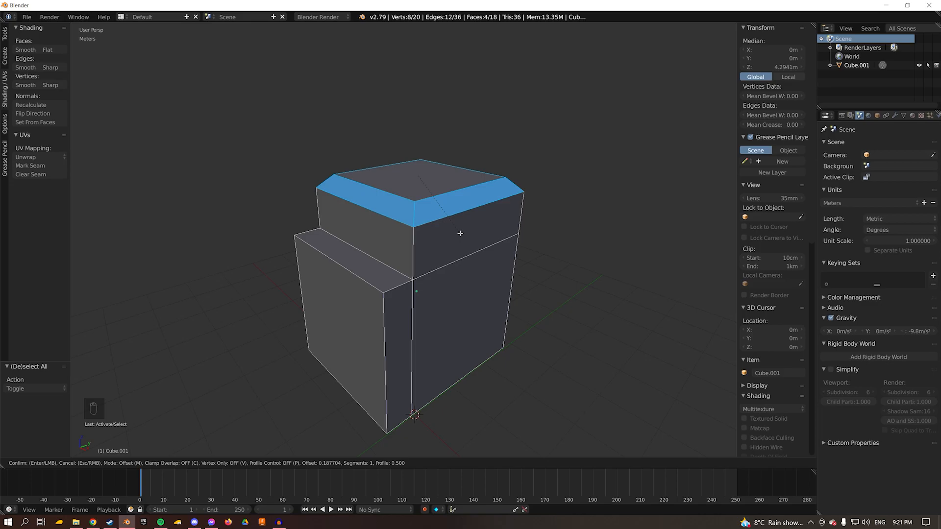
scroll(460, 233, up, 4)
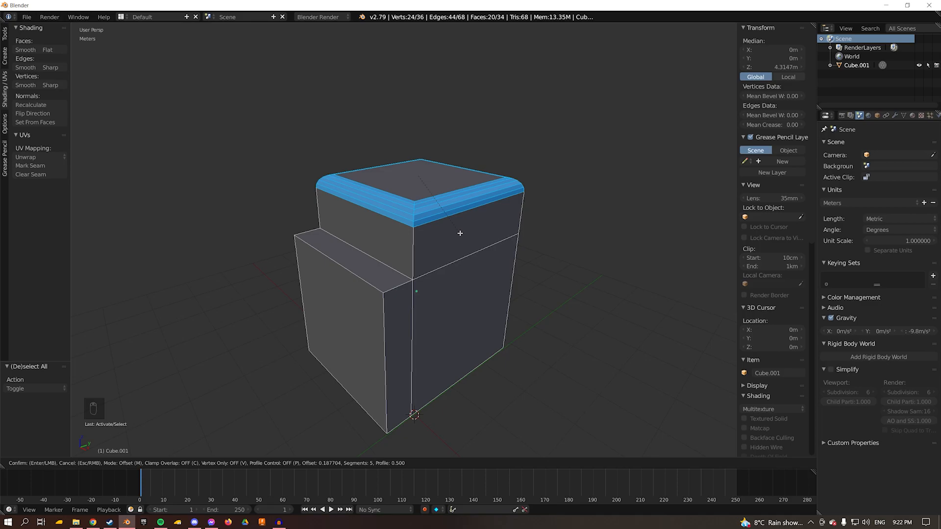
scroll(480, 220, down, 2)
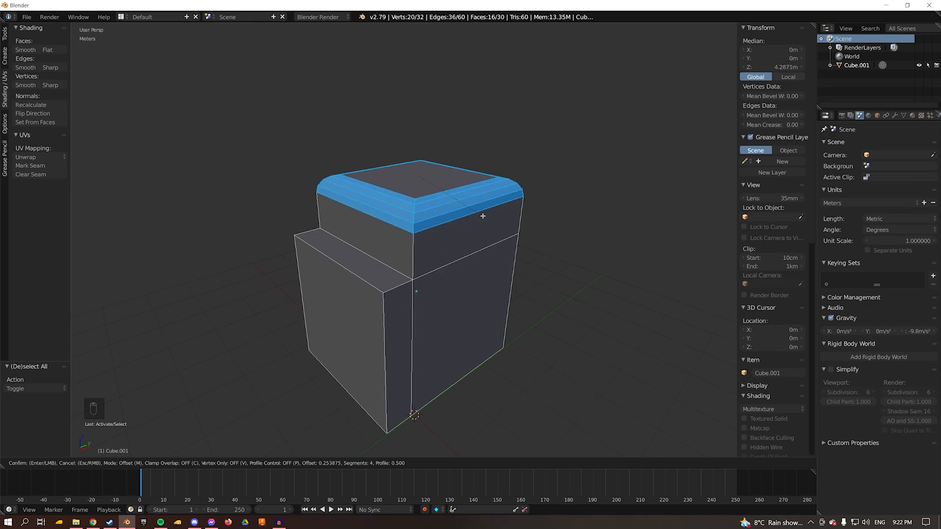
key(Escape)
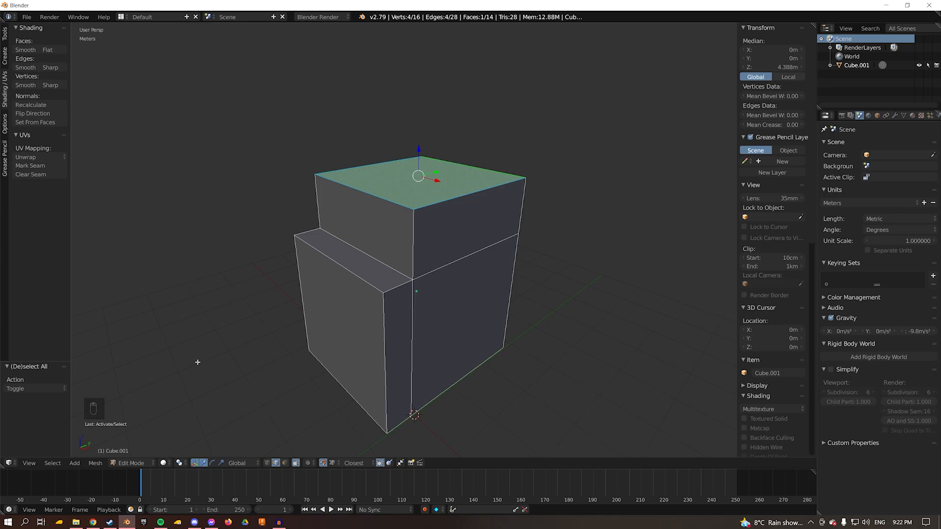
Step: Apply the scale of the object in Object Mode and return to Edit Mode
click(127, 463)
click(124, 453)
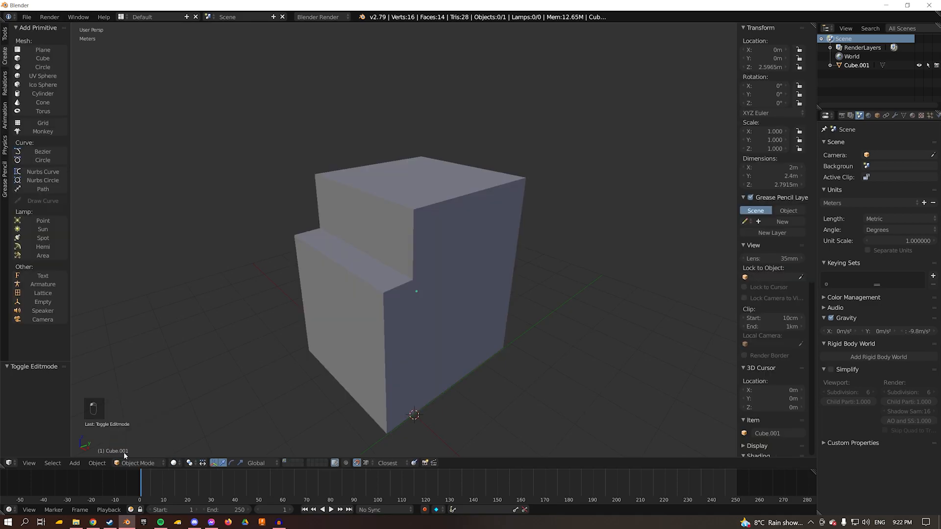
right_click(365, 261)
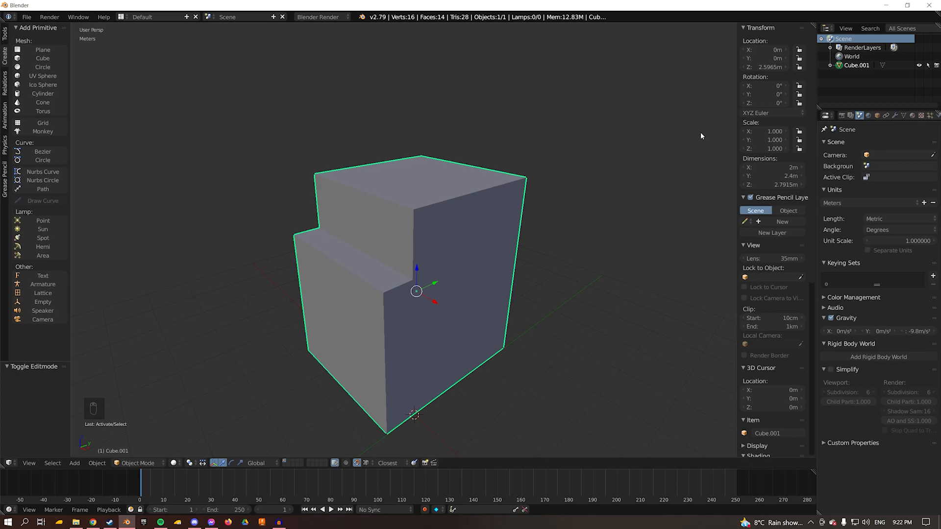
key(ctrl+a)
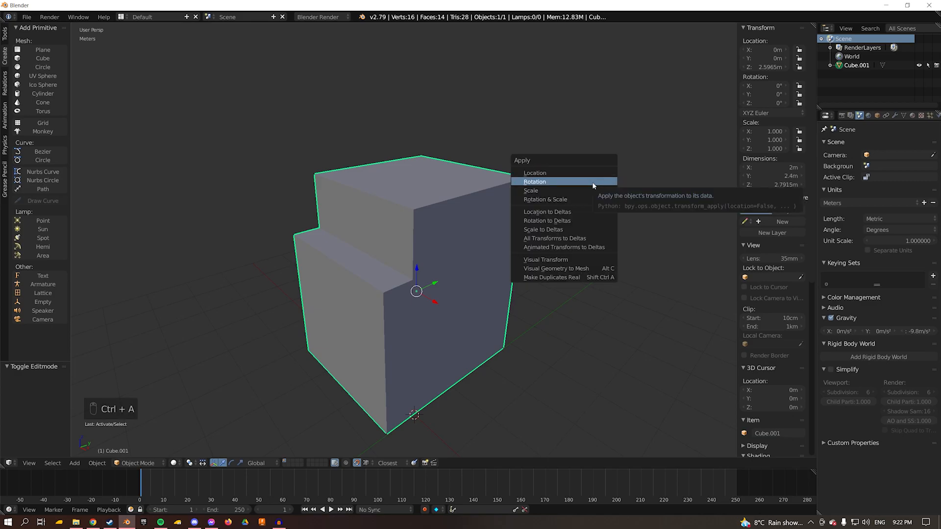
click(590, 192)
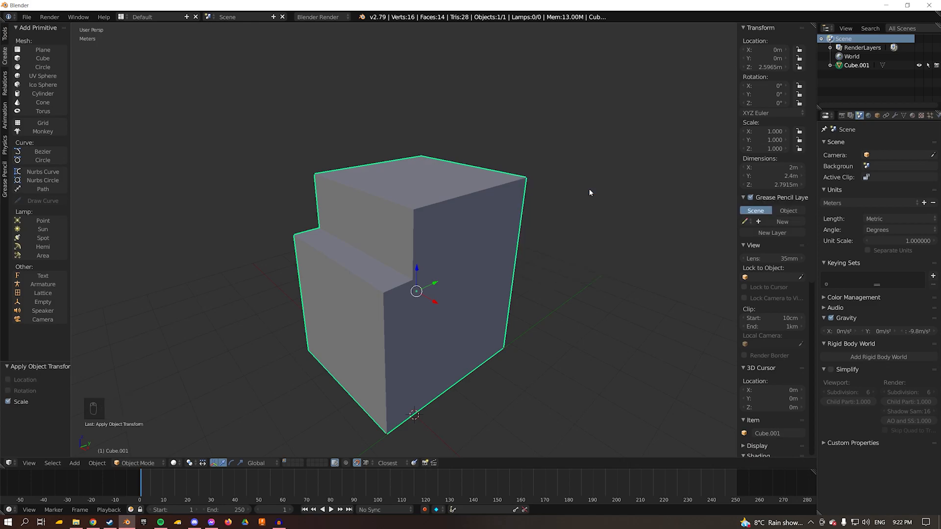
click(138, 464)
click(149, 435)
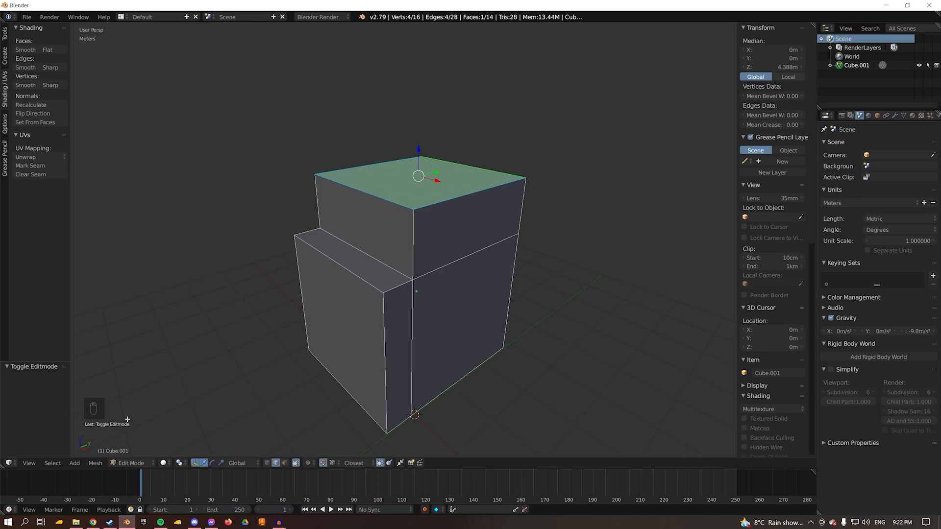
shift+right_click(341, 188)
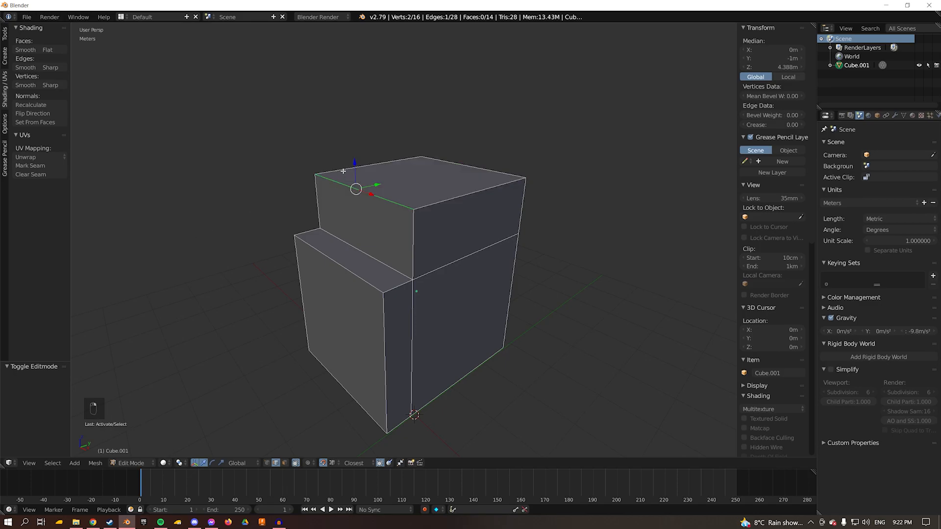
shift+right_click(469, 200)
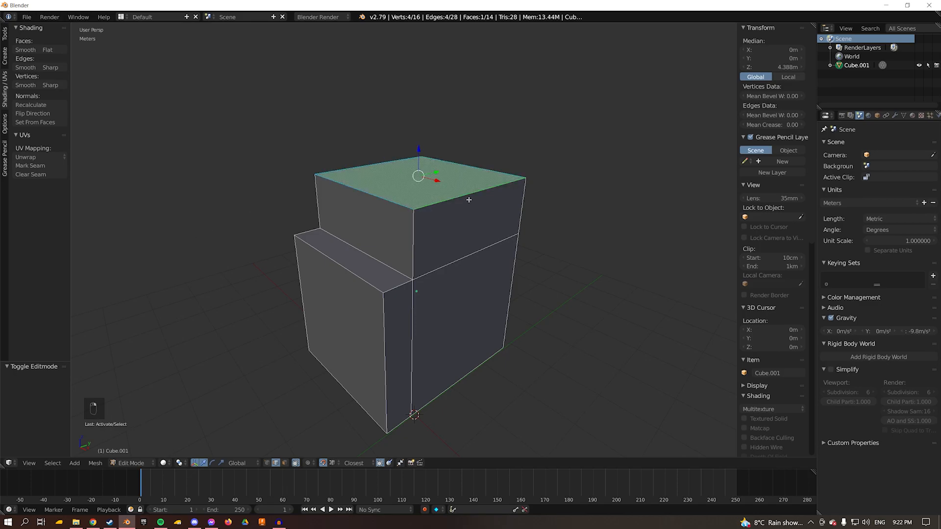
key(ctrl+b)
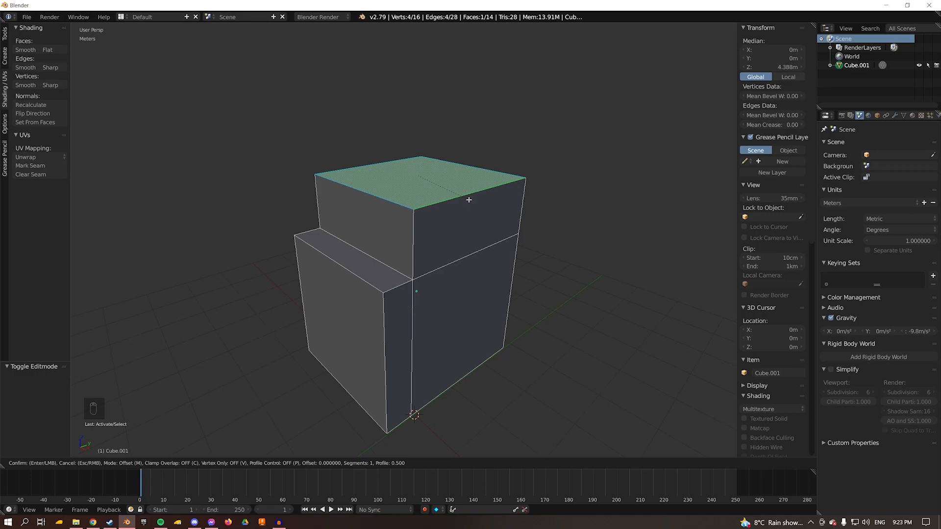
right_click(469, 200)
Step: Bevel the single top edge above the flush side face by about 0.187 with 4 segments and clear the selection
right_click(452, 196)
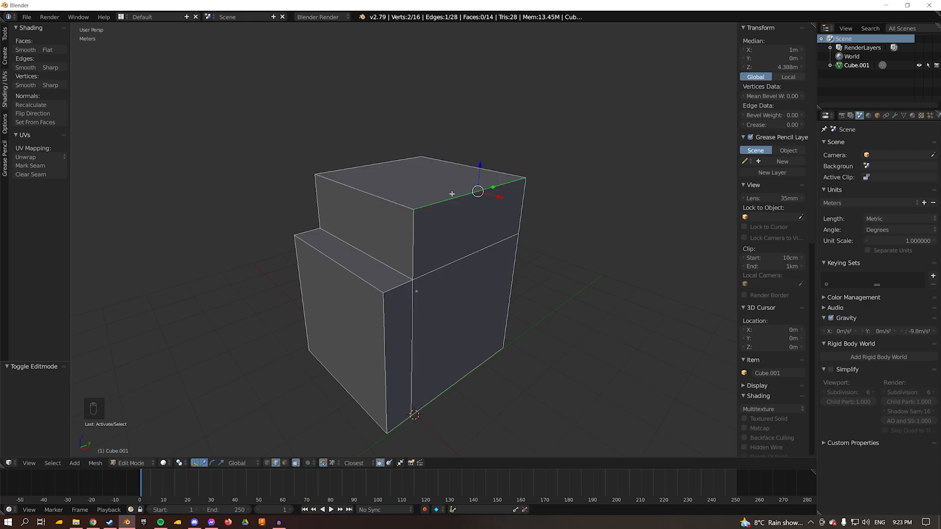
key(ctrl+b)
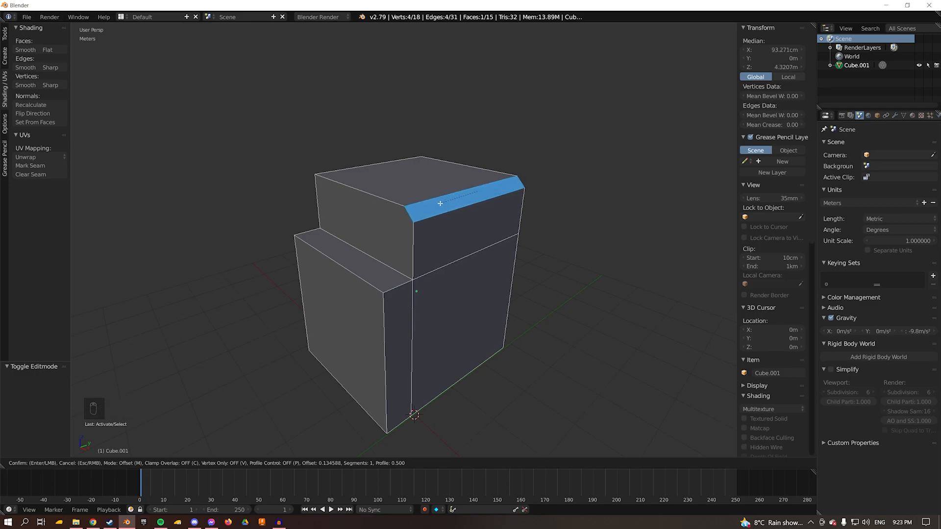
scroll(440, 204, up, 3)
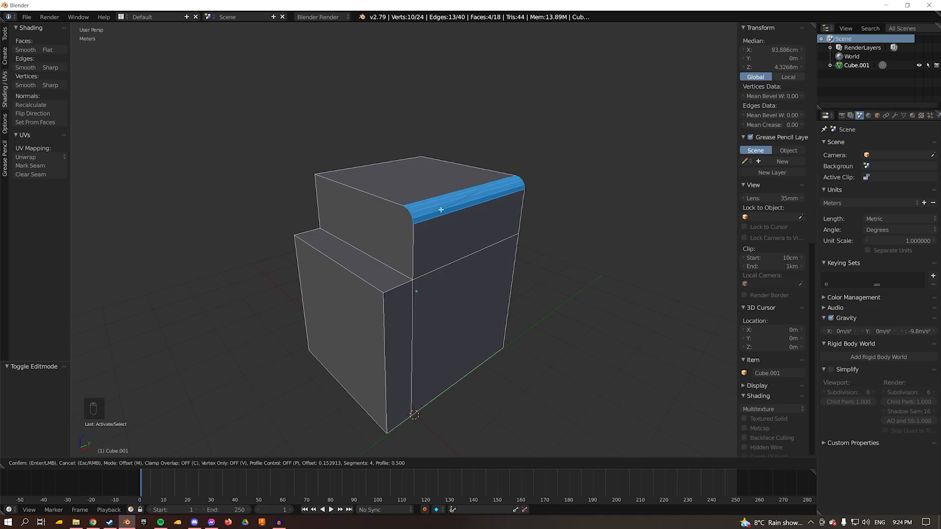
click(438, 209)
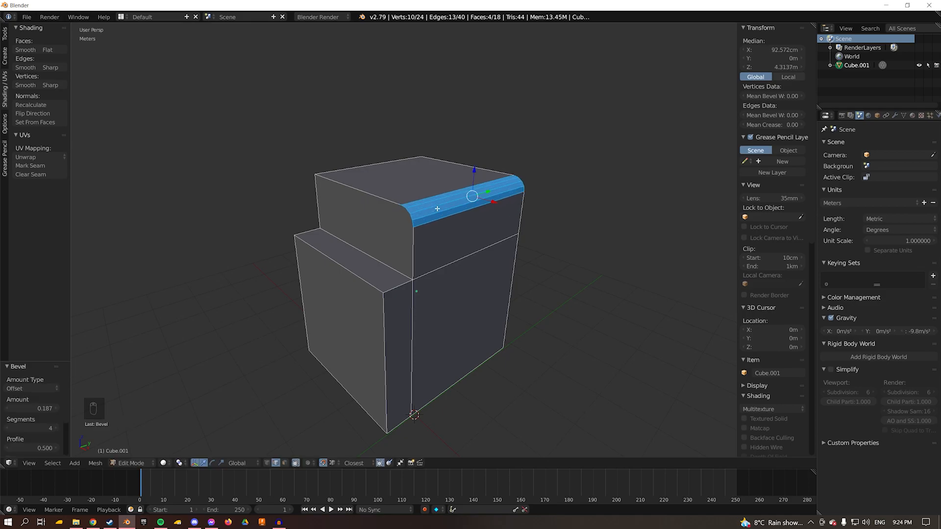
key(a)
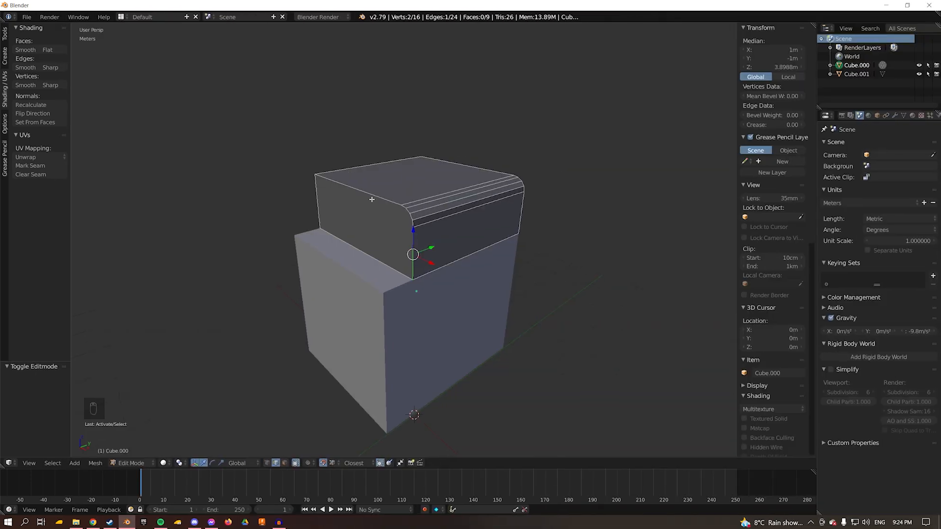
Step: Try to bevel the shortest edge path from the block's vertical corner edge over the rounded corner to the top edge
ctrl+right_click(372, 197)
right_click(414, 253)
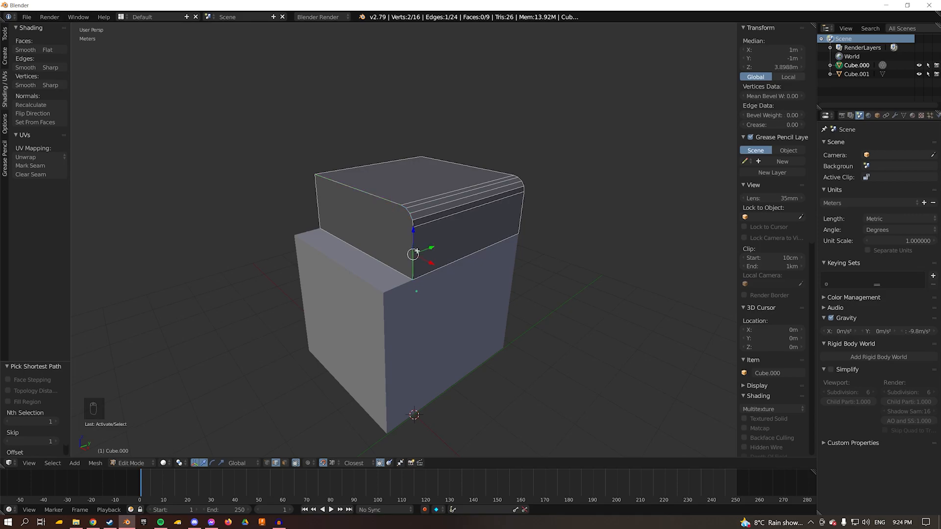
ctrl+right_click(351, 189)
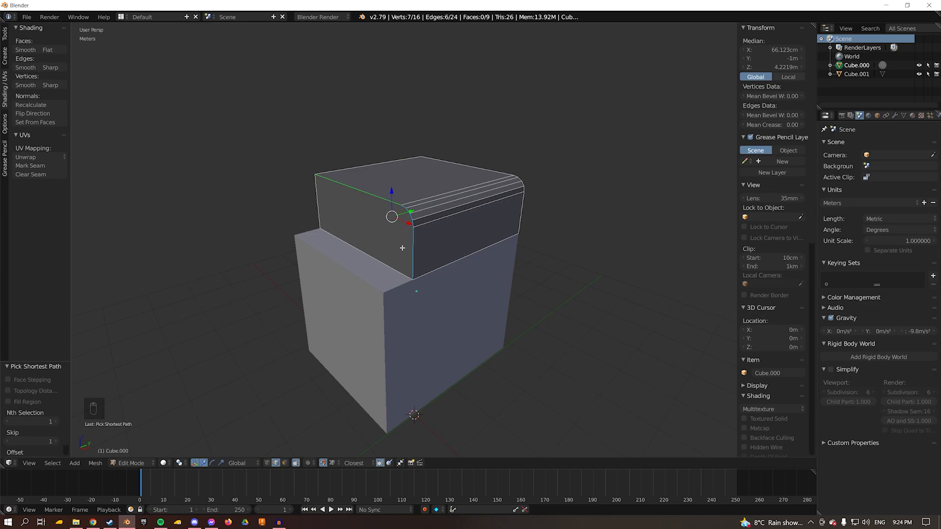
key(ctrl+b)
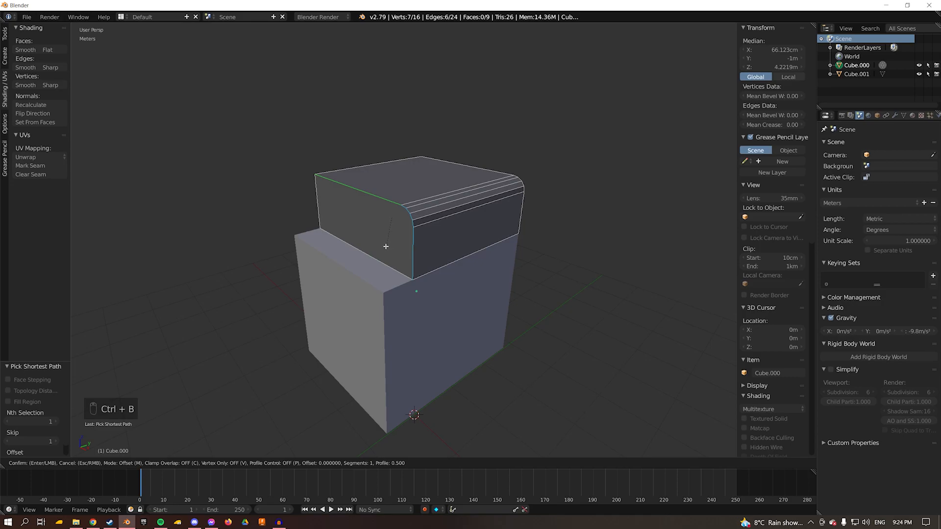
scroll(366, 256, up, 2)
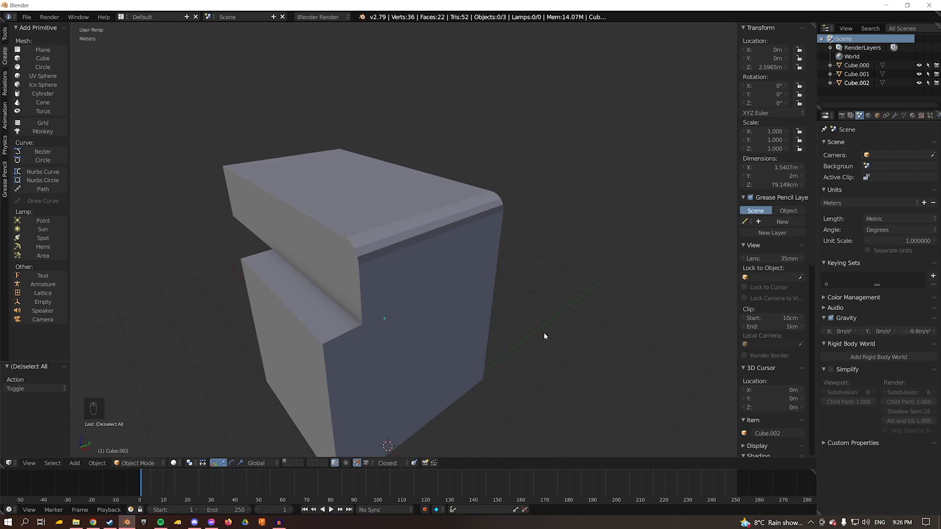
Step: In the rounded block's Edit Mode, select the path of faces from the side over the bevel to the top and shade them smooth
right_click(443, 246)
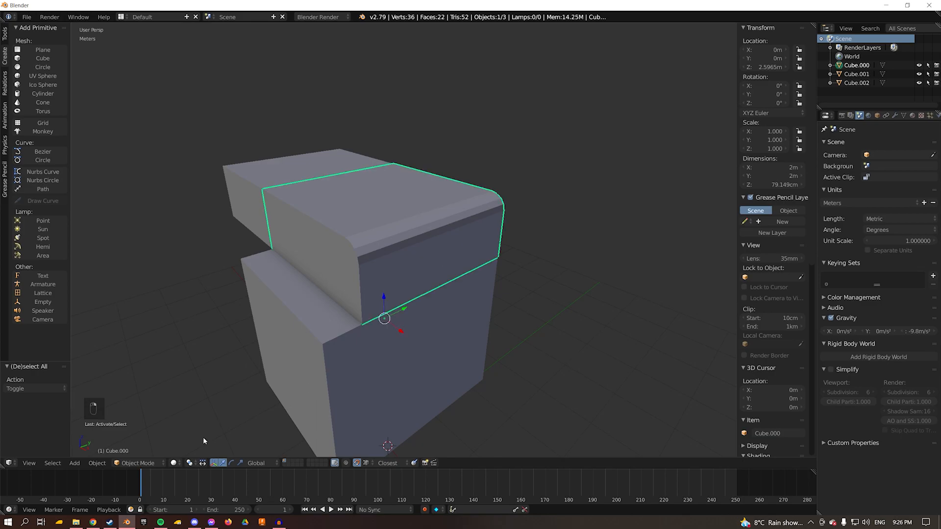
click(138, 464)
click(143, 445)
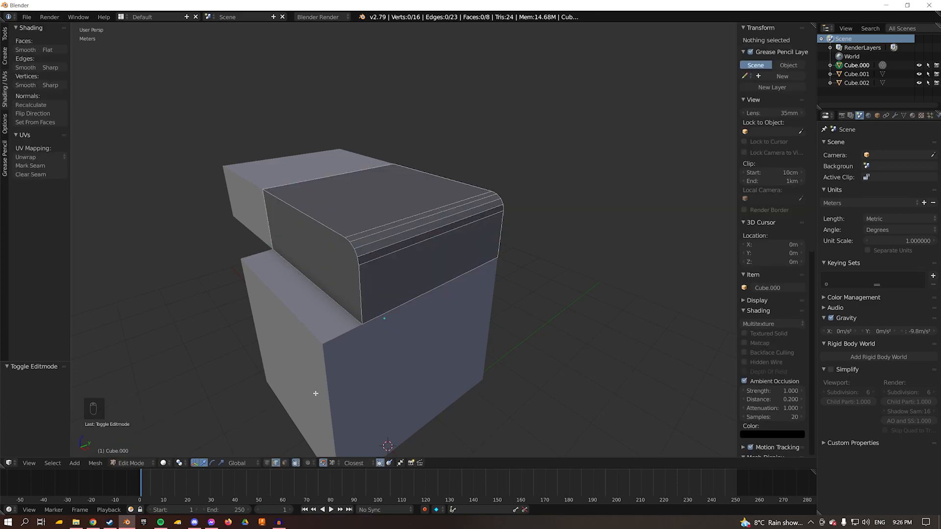
click(285, 464)
right_click(458, 257)
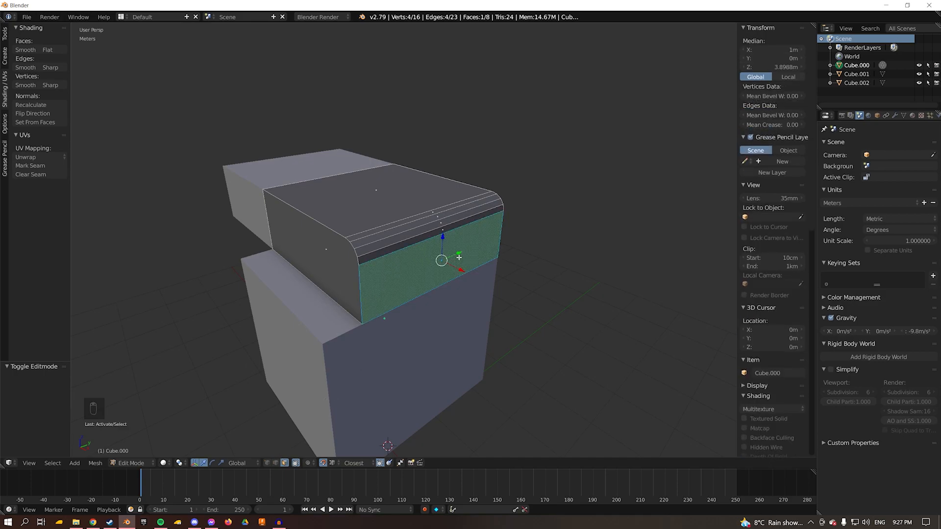
ctrl+right_click(391, 198)
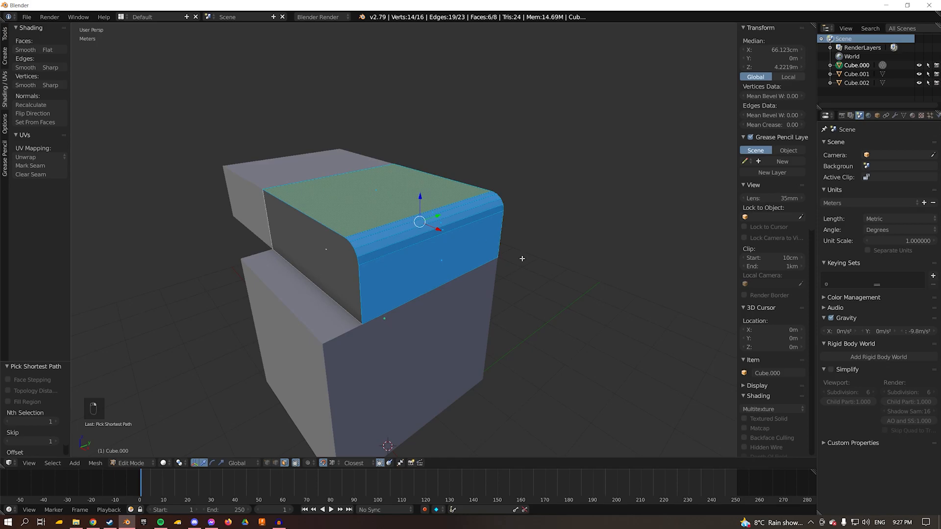
key(w)
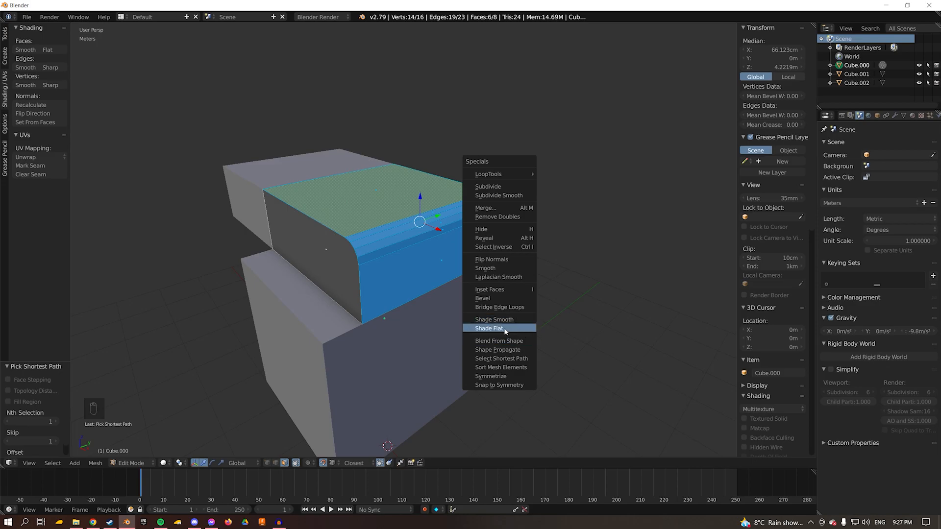
click(490, 320)
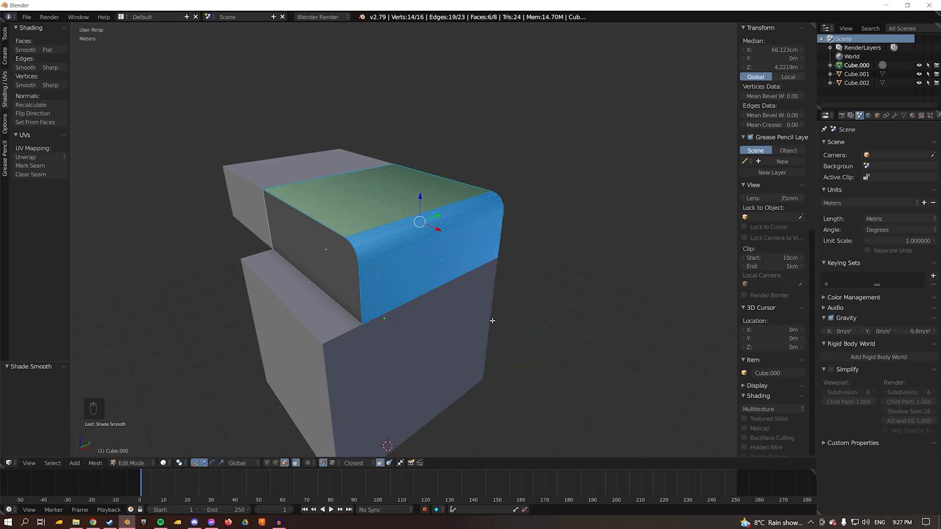
Step: In edge select mode, reduce the selection to the outer boundary edges of the smooth-shaded faces by circle-deselecting the interior bevel edges
click(275, 463)
key(c)
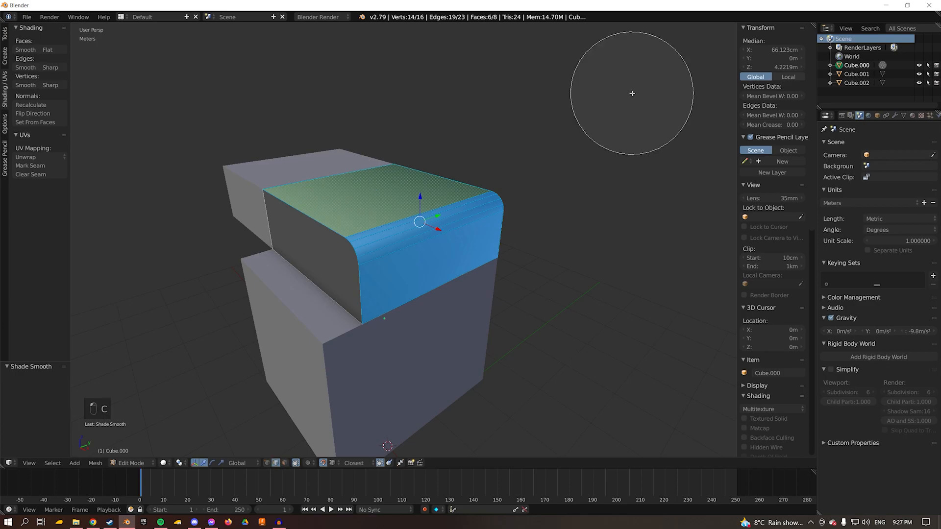
scroll(632, 93, up, 7)
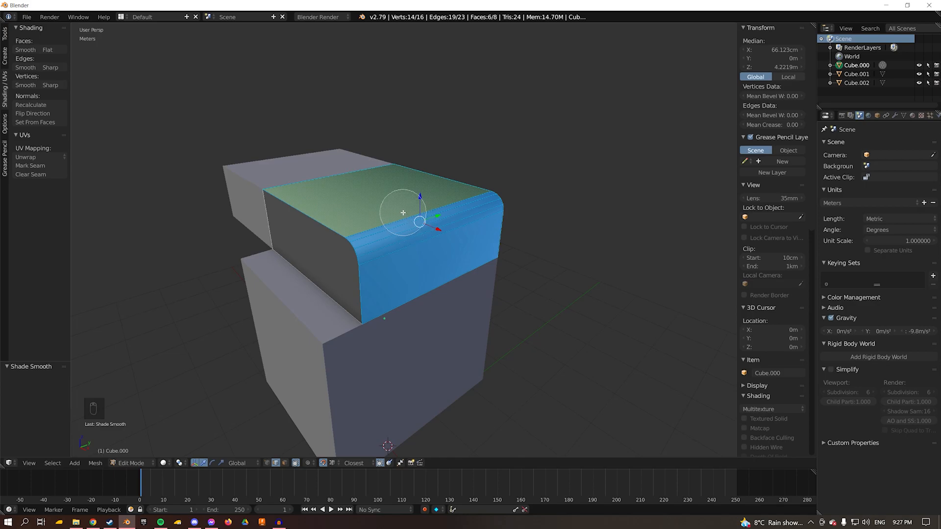
middle_drag(402, 212, 417, 222)
right_click(415, 230)
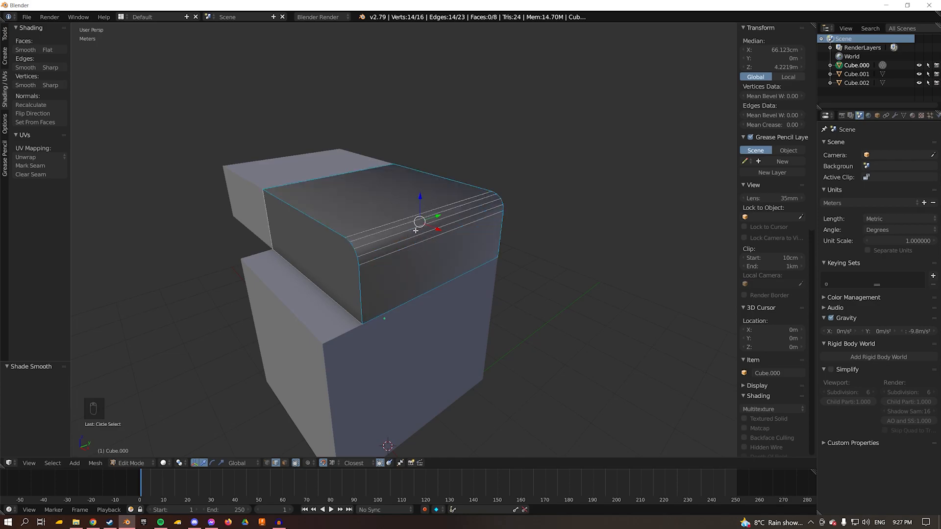
Step: Mark the selected boundary edges as sharp, split them from the neighbouring faces with Edge Split, and leave Edit Mode
key(ctrl+e)
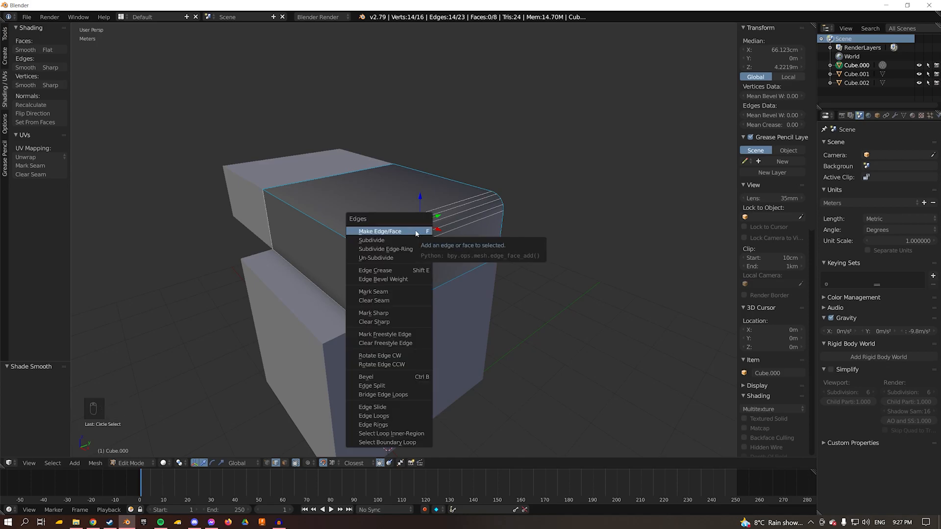
click(373, 313)
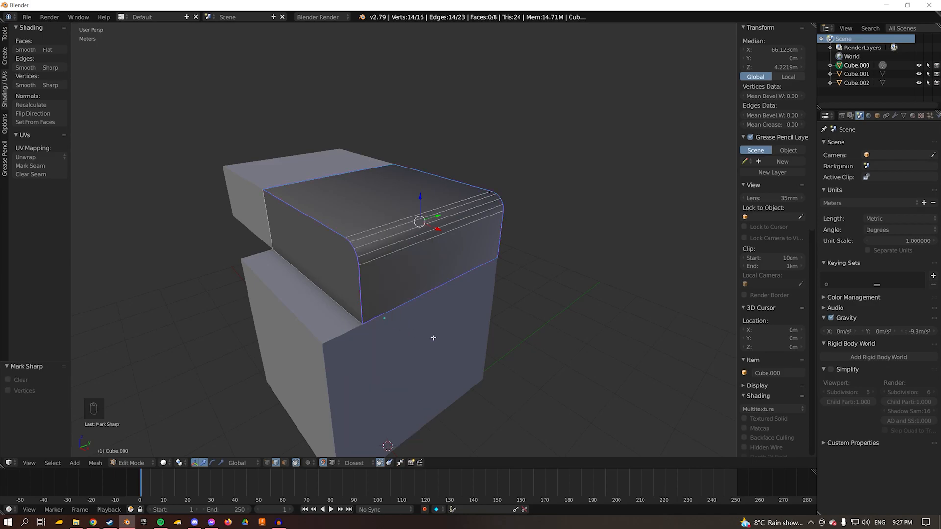
key(ctrl+e)
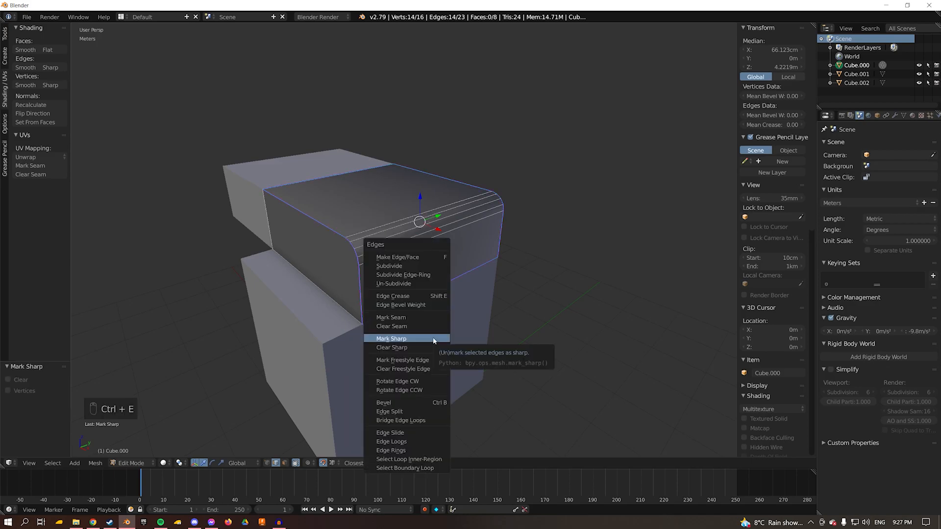
click(397, 413)
key(Tab)
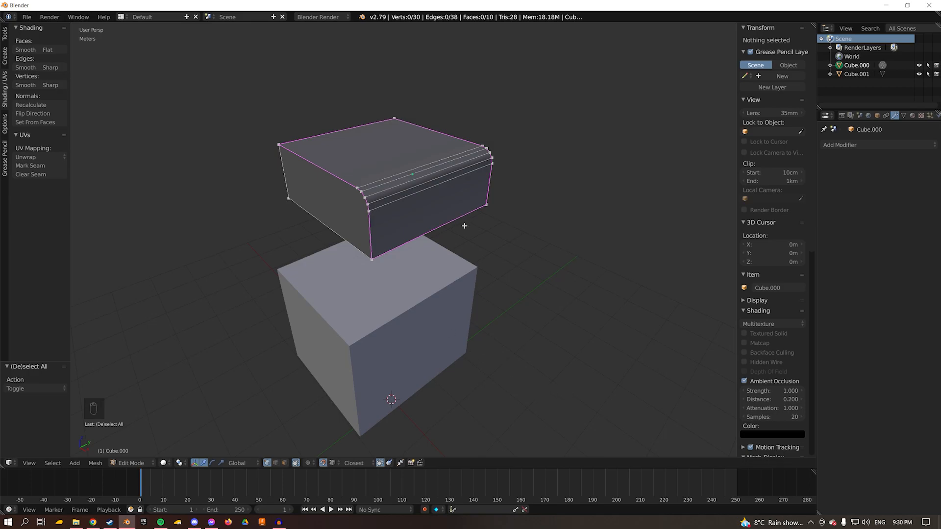
Step: Circle-select the five long edges of the rounded corner in edge select mode and subdivide them once
middle_drag(461, 237, 239, 484)
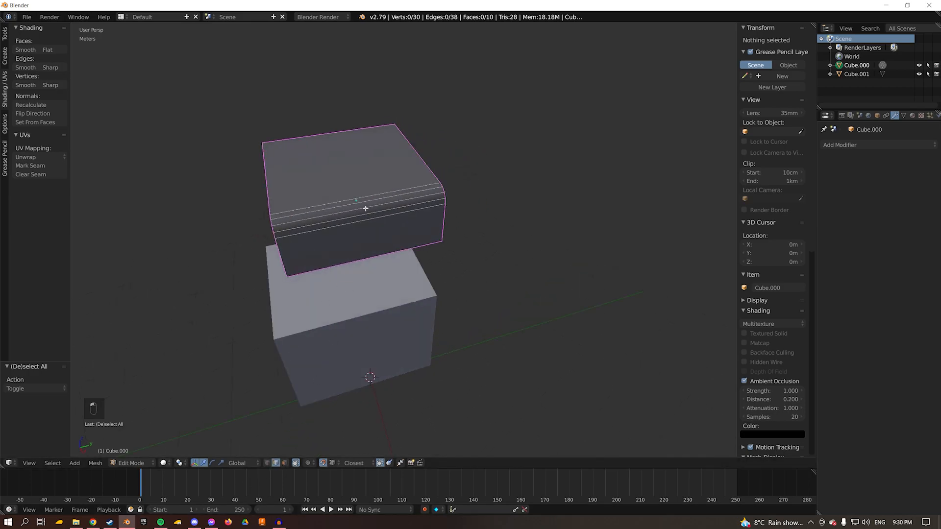
scroll(358, 206, up, 2)
key(c)
click(330, 191)
drag(330, 190, 331, 204)
right_click(331, 204)
middle_drag(404, 221, 450, 218)
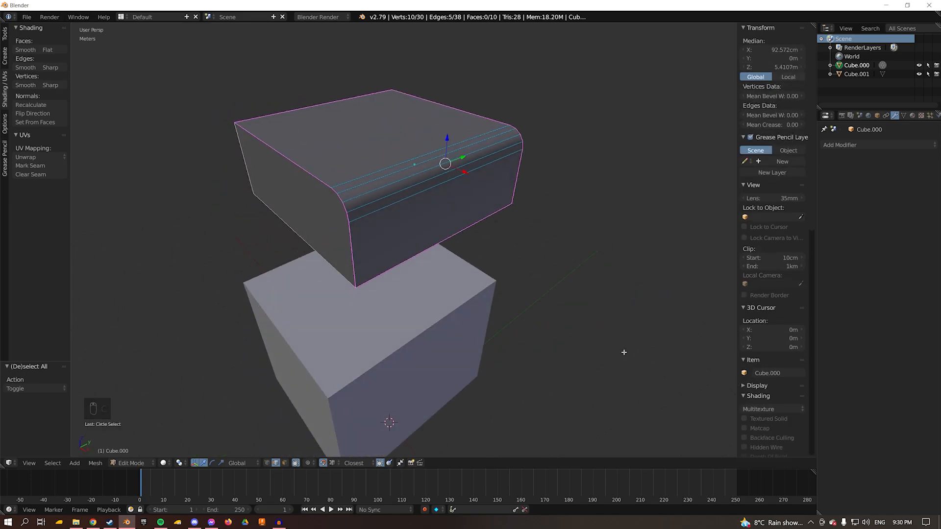
key(w)
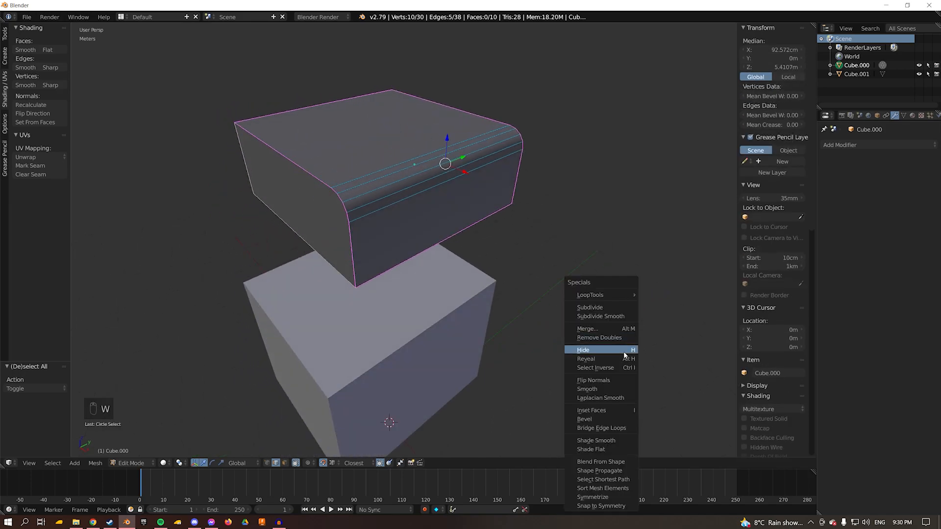
click(593, 307)
scroll(460, 231, up, 6)
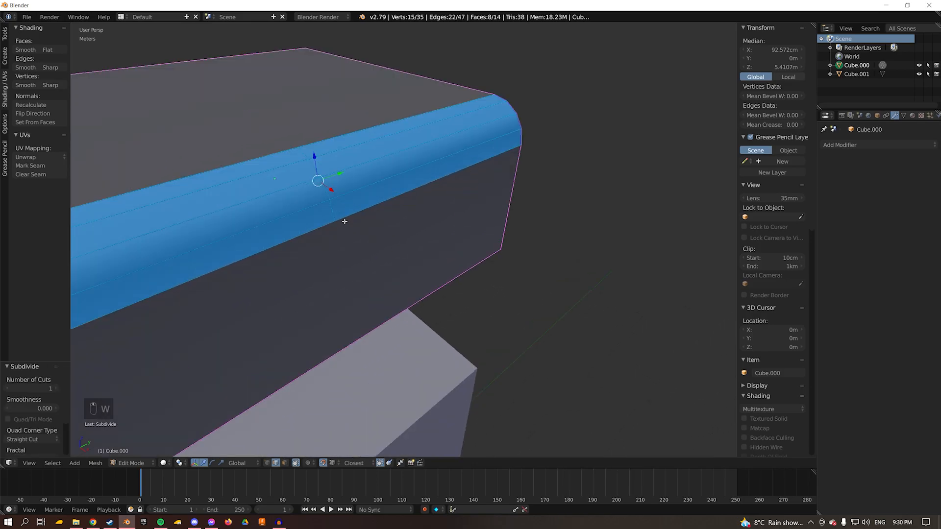
Step: Select the four bevel faces on one half of the subdivided rounded corner, extrude them outward and clear the selection
key(a)
right_click(398, 203)
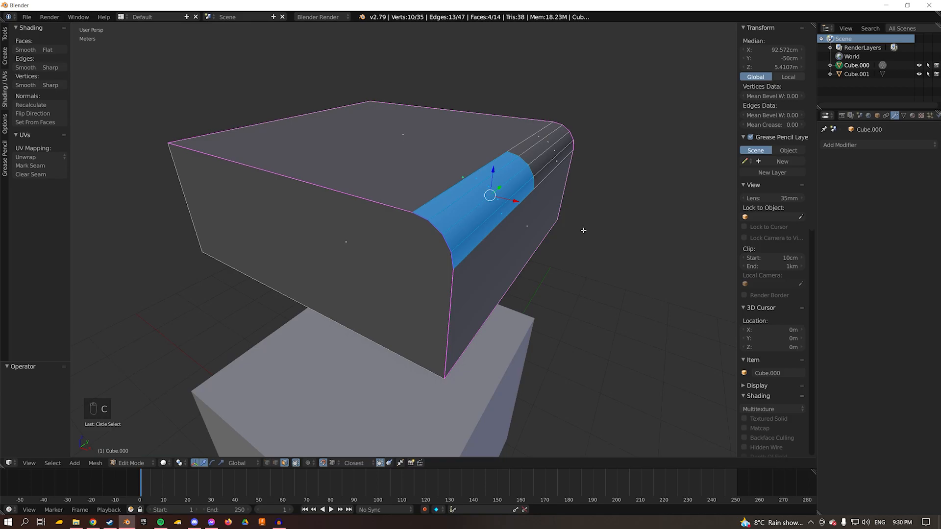
key(e)
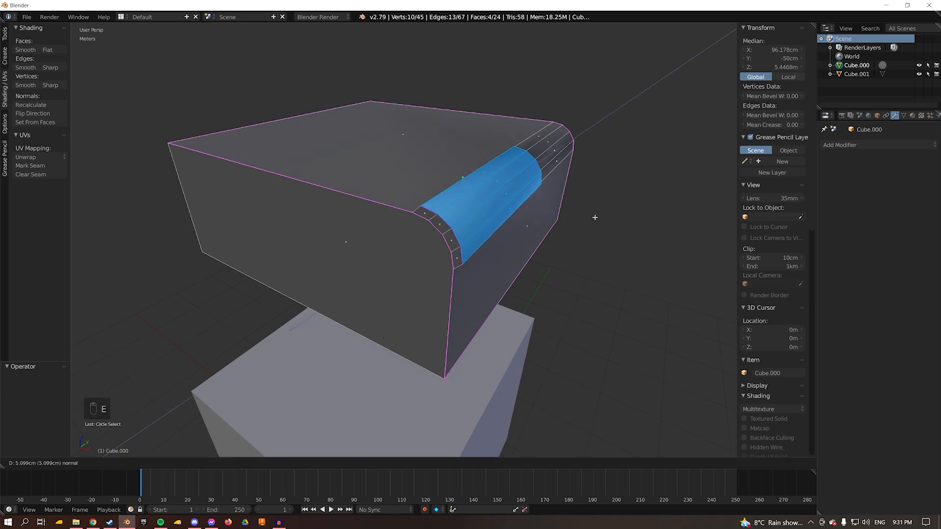
click(678, 112)
scroll(678, 112, down, 4)
middle_drag(678, 112, 323, 163)
key(a)
shift+middle_drag(273, 204, 350, 233)
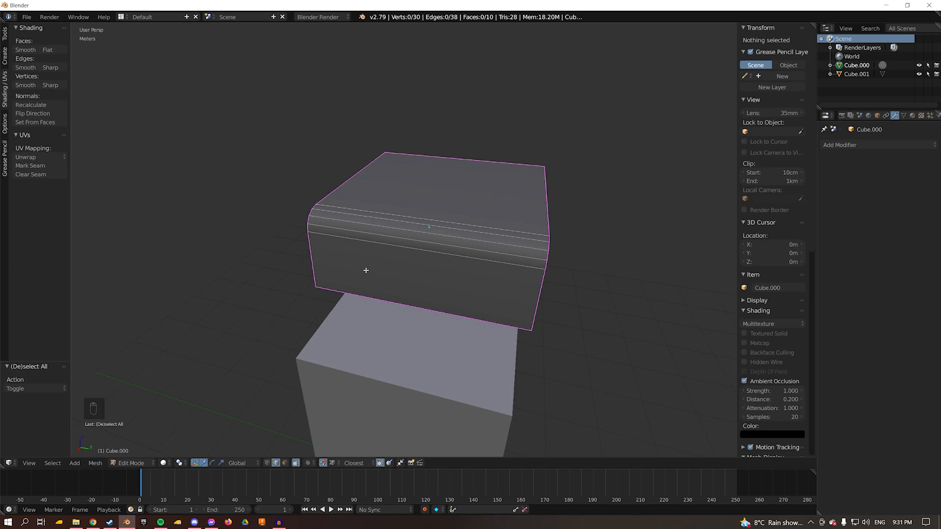
Step: Select the lower side edge, the five bevel edges and the far top edge of the block and subdivide them
right_click(399, 303)
key(c)
mouse_move(444, 252)
mouse_down()
mouse_move(434, 254)
mouse_move(441, 218)
mouse_up()
right_click(441, 219)
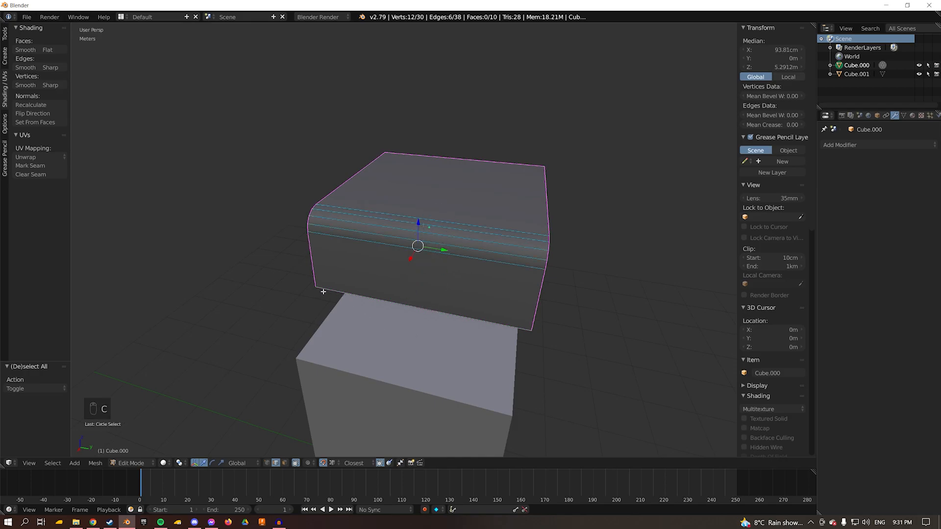
shift+right_click(448, 158)
key(w)
click(490, 170)
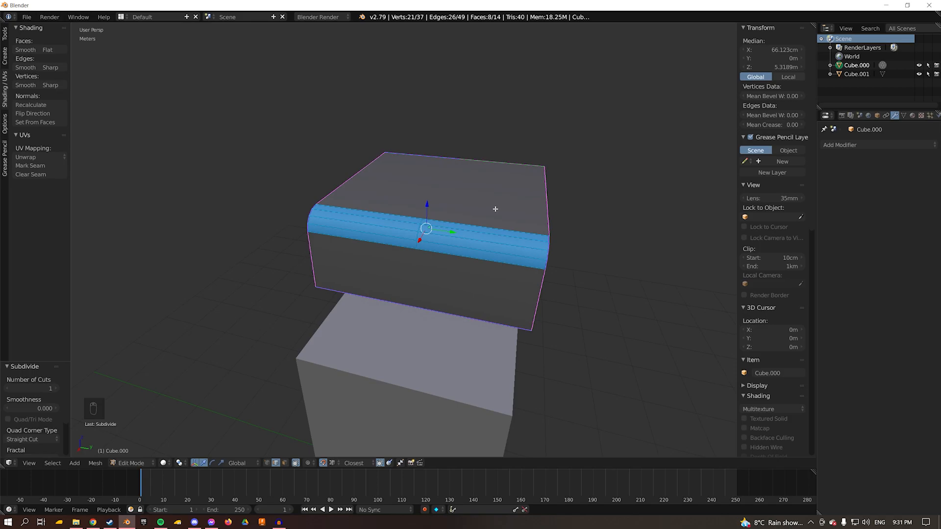
Step: Undo the last subdivision, select the block's whole mesh and merge its overlapping vertices with Remove Doubles
key(ctrl+z)
key(a)
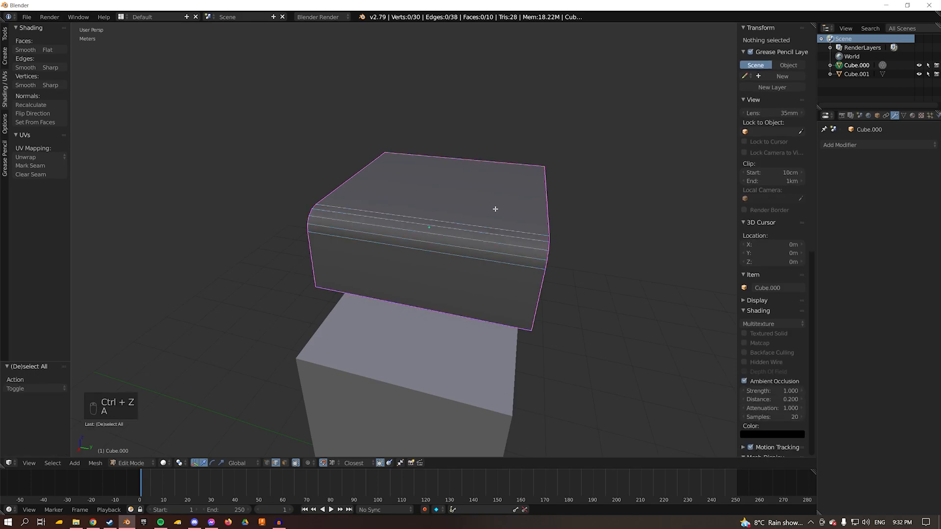
key(a)
key(w)
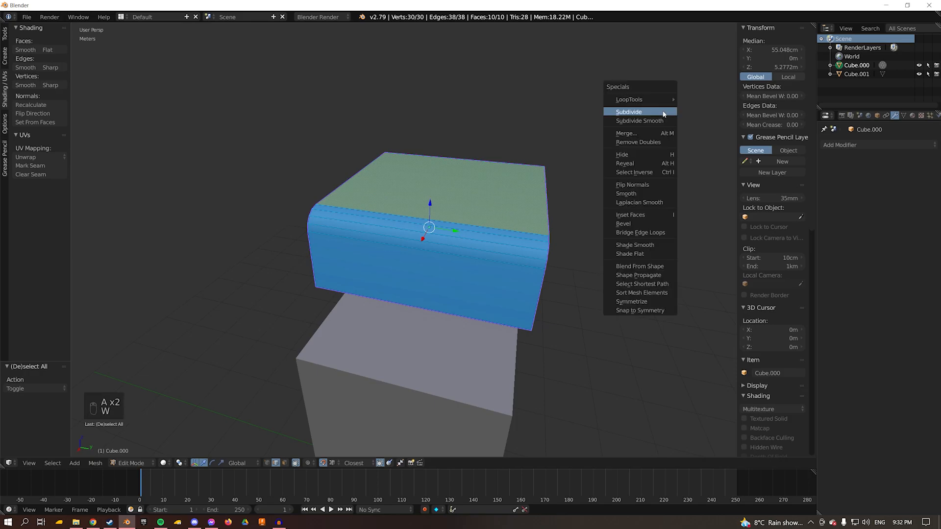
click(653, 142)
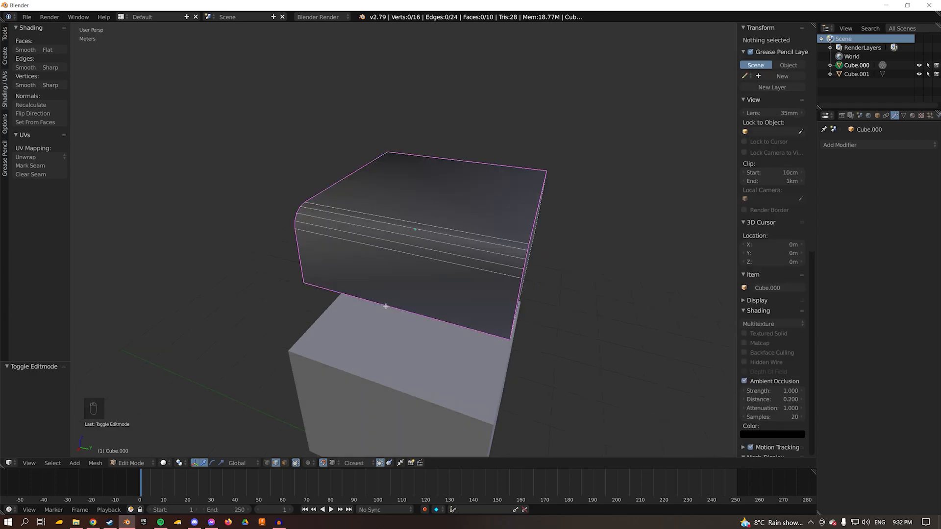
Step: On the merged mesh, subdivide the lower side edge, five bevel edges and far top edge together, then toggle the selection
right_click(386, 306)
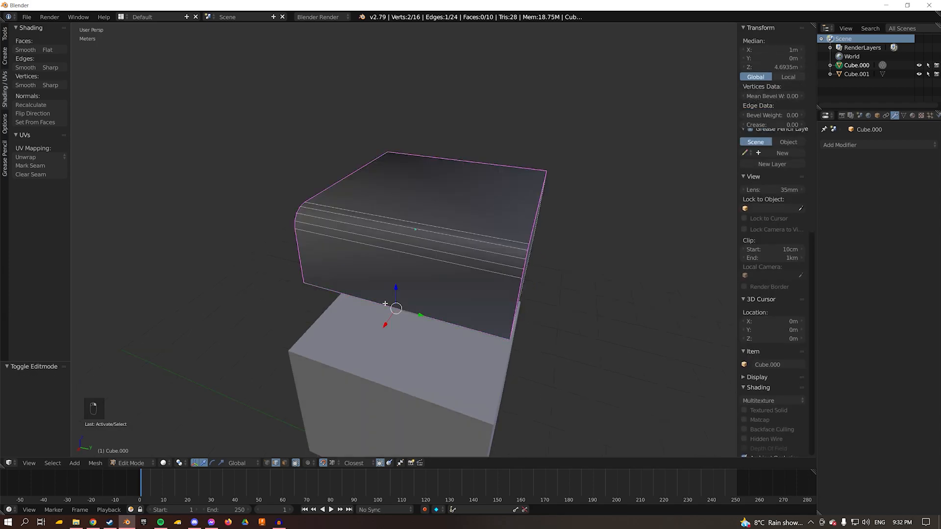
shift+right_click(420, 257)
shift+right_click(416, 247)
shift+right_click(414, 238)
shift+right_click(419, 229)
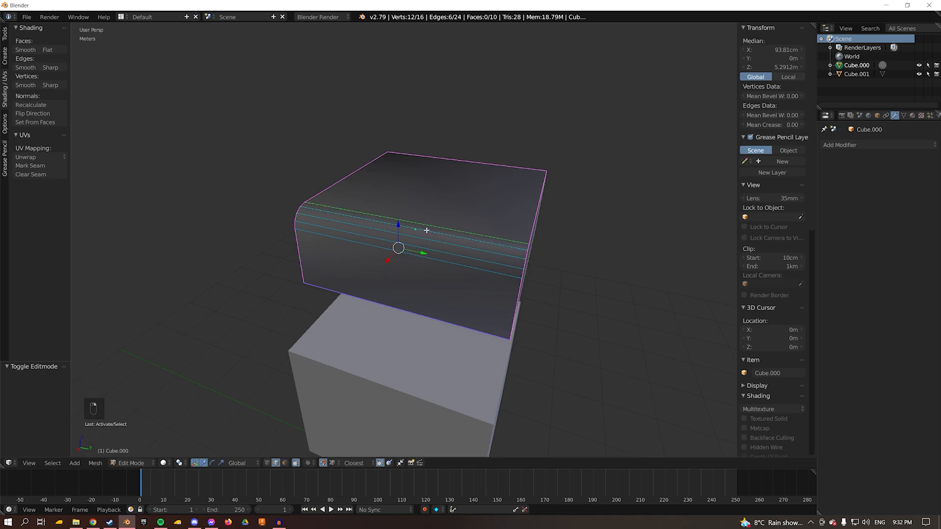
key(w)
click(479, 109)
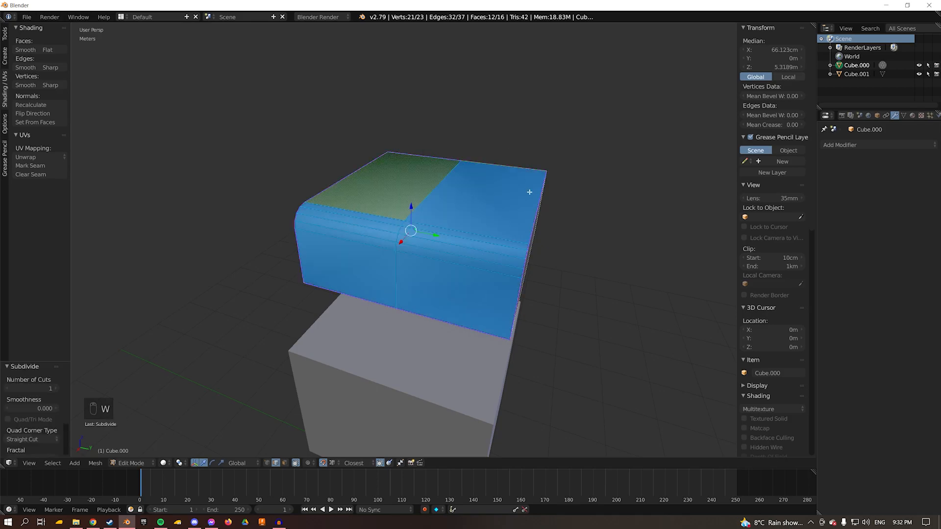
key(a)
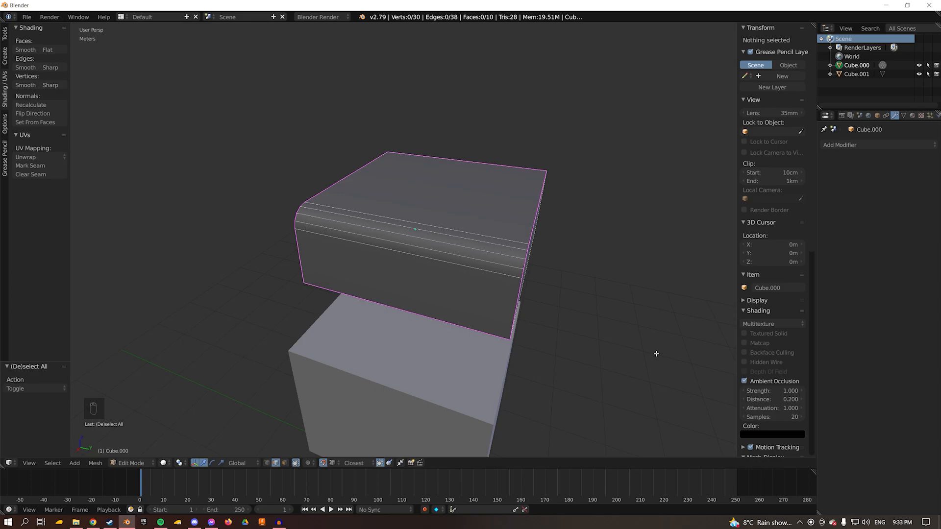
Step: Try an angle-constrained knife cut starting from the middle of the block's lower side edge
key(k)
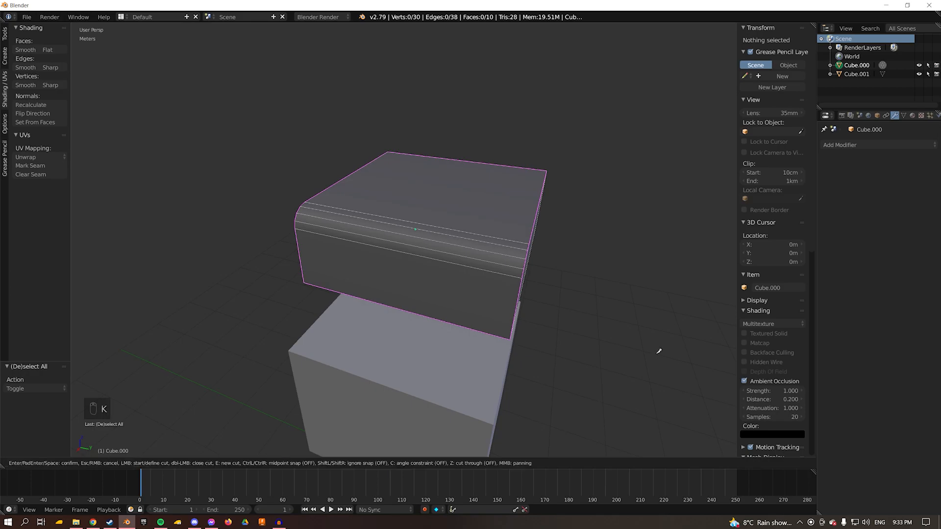
click(389, 305)
key(c)
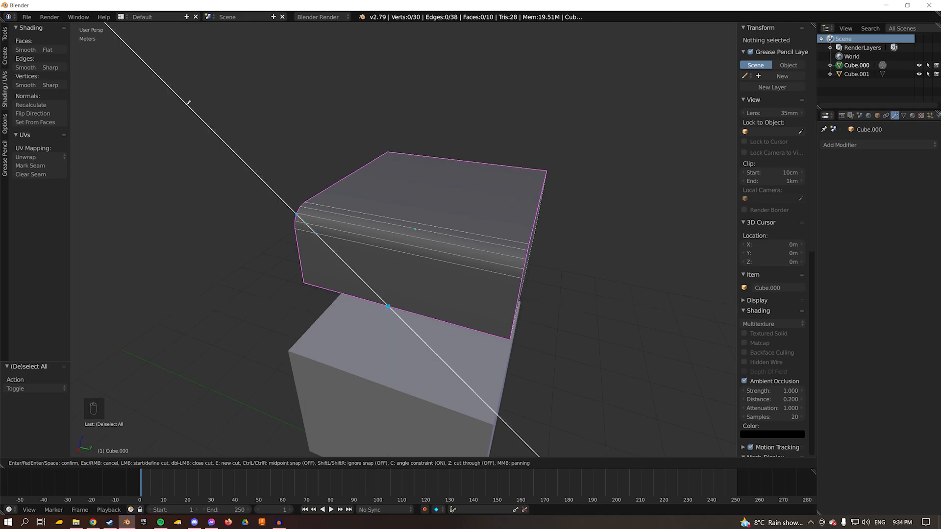
key(j)
Step: Try a freehand knife cut from the block's lower side edge over the bevel, across the top and back down the side
key(k)
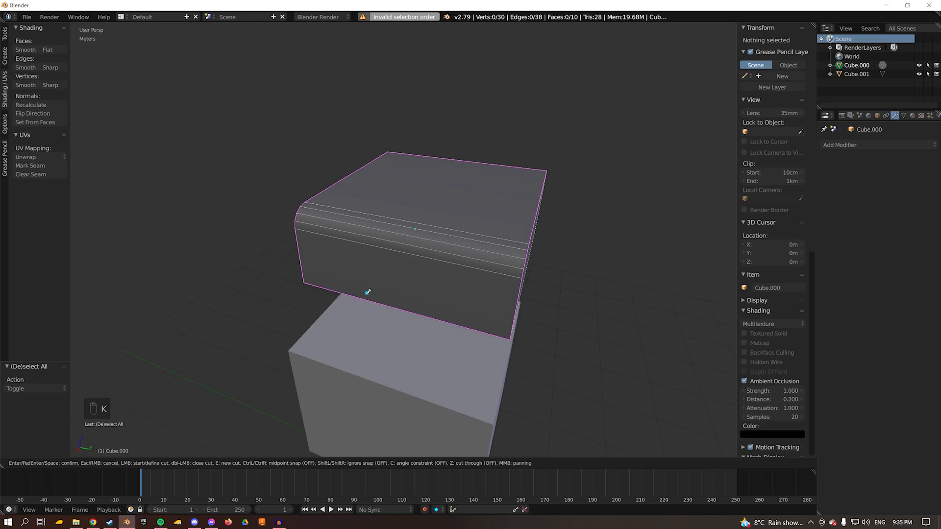
click(363, 297)
click(358, 200)
click(411, 180)
click(467, 193)
click(380, 234)
click(382, 285)
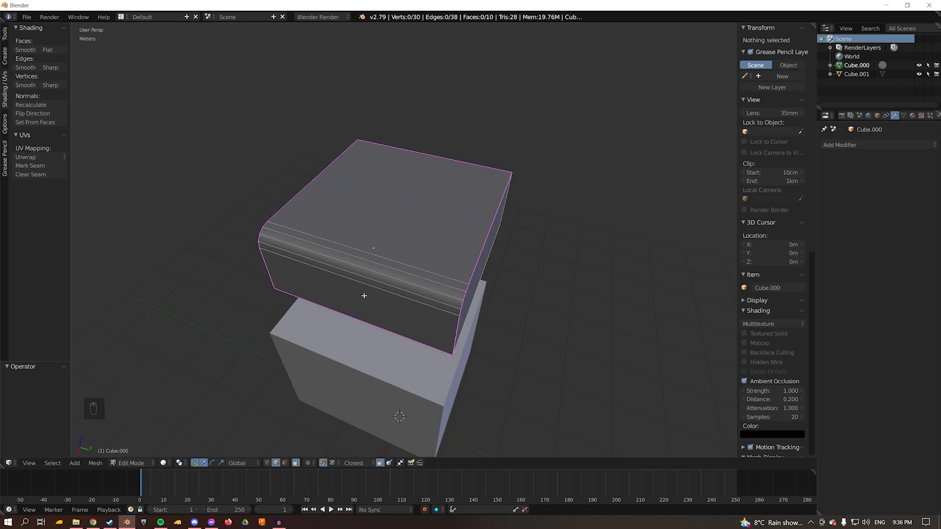
Step: In the right orthographic view, knife-cut the block vertically near its middle with angle constraint and cut-through enabled
key(KP_3)
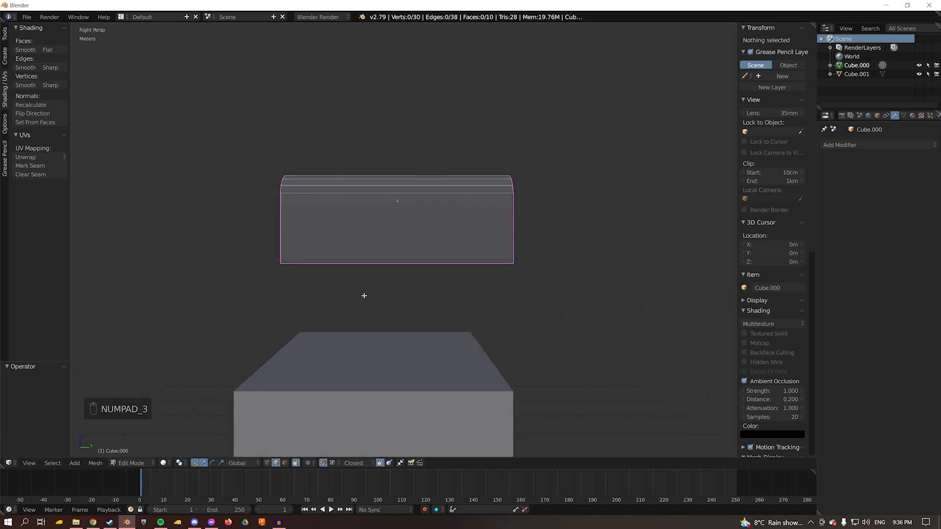
key(KP_5)
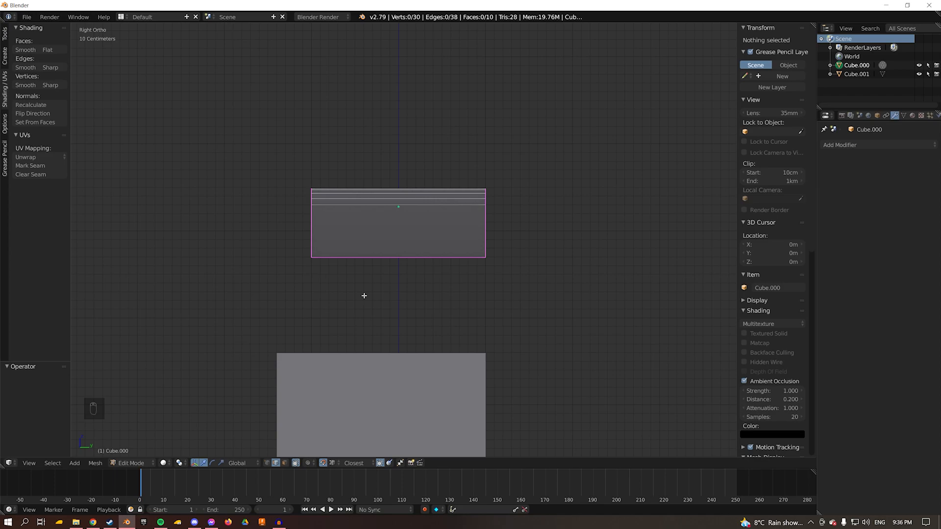
key(k)
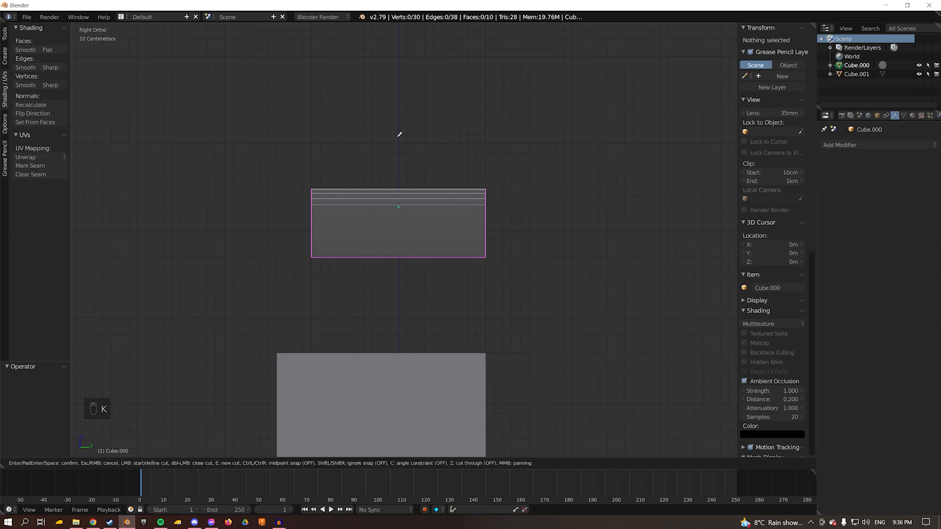
key(c)
key(z)
click(398, 136)
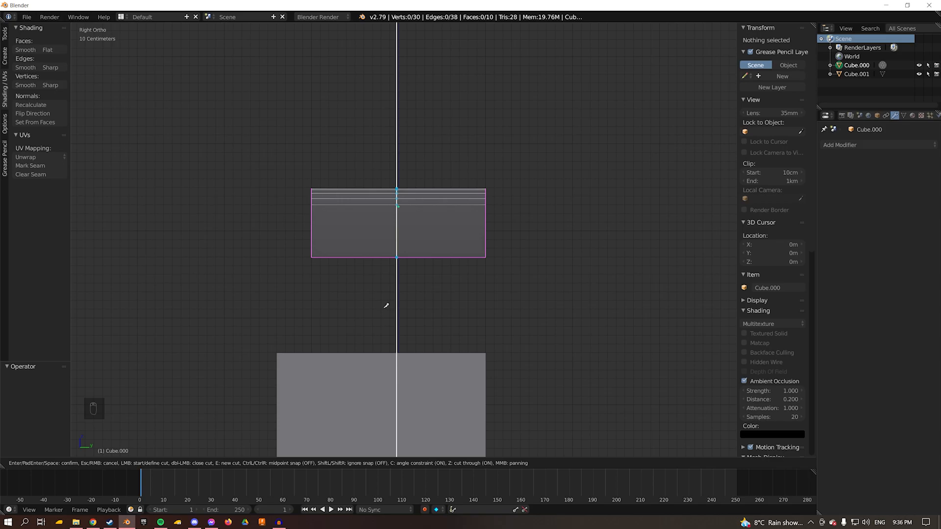
click(386, 306)
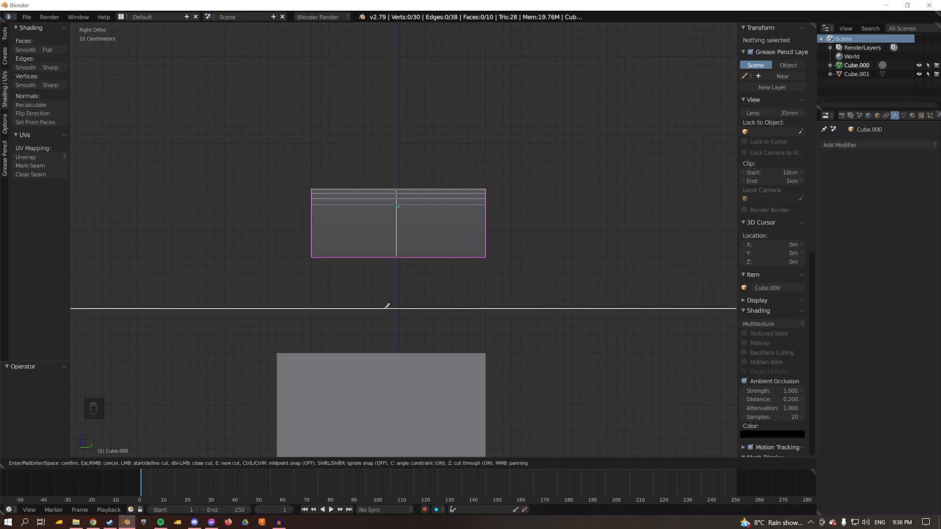
key(Return)
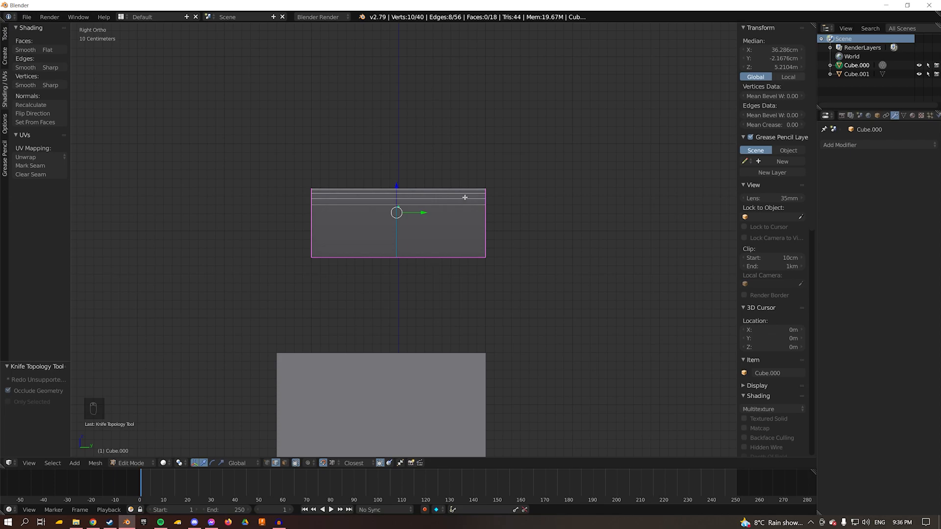
Step: Give the rounded block an Edge Split modifier with Edge Angle turned off and apply it in Object Mode
middle_drag(464, 135, 651, 304)
key(Tab)
key(a)
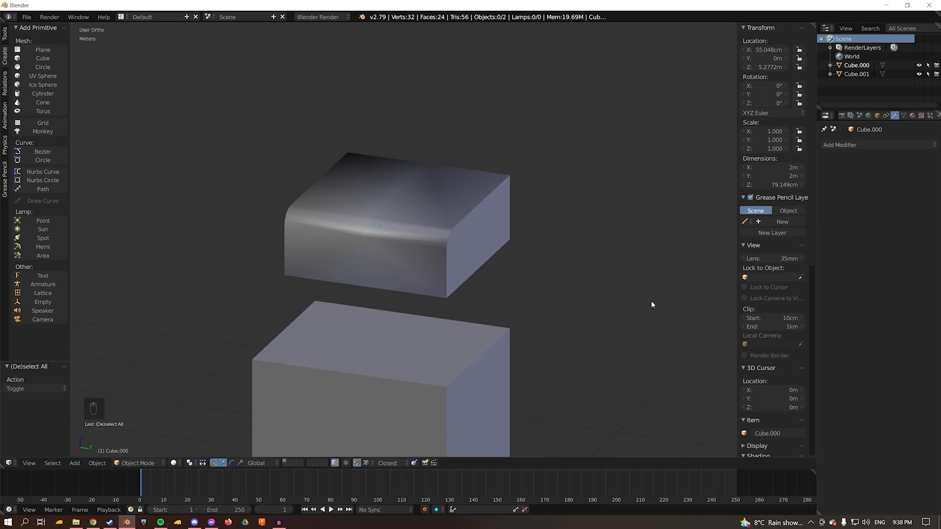
right_click(442, 231)
click(880, 145)
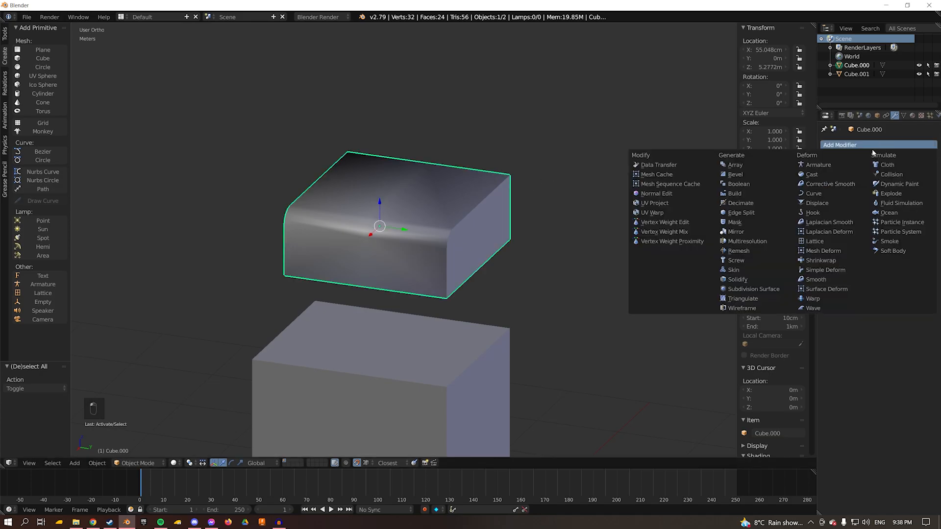
click(755, 213)
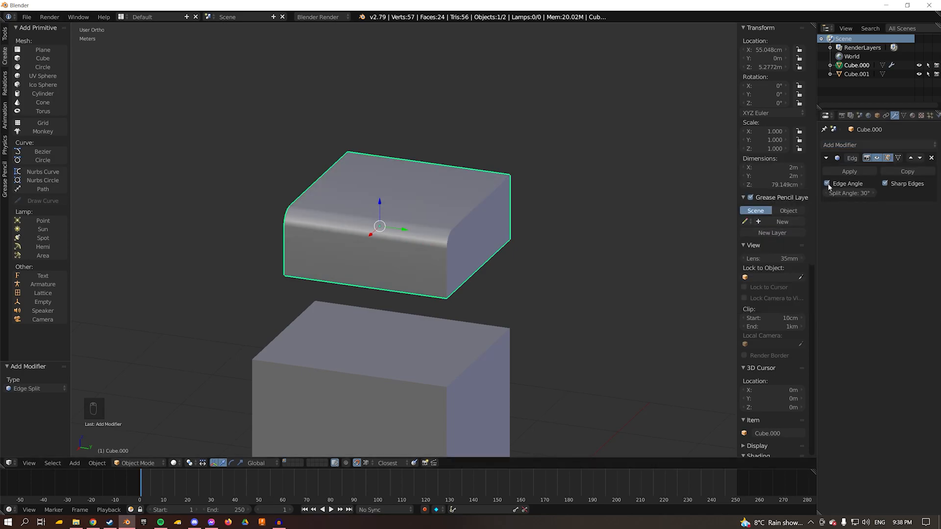
click(827, 184)
click(849, 171)
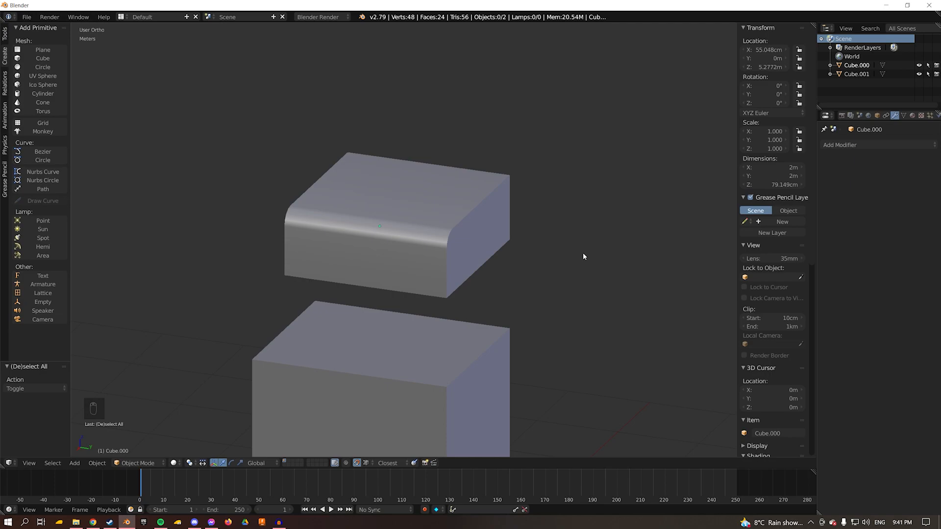
Step: Set the lower cube's dimensions to 30 cm in X and 1 m in Y
right_click(409, 323)
click(748, 168)
text(30)
click(765, 176)
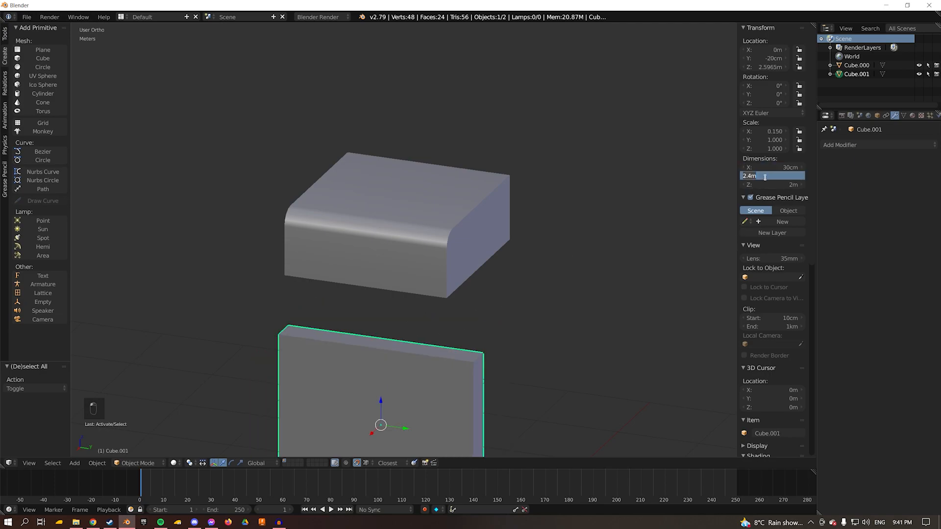
text(1)
key(Return)
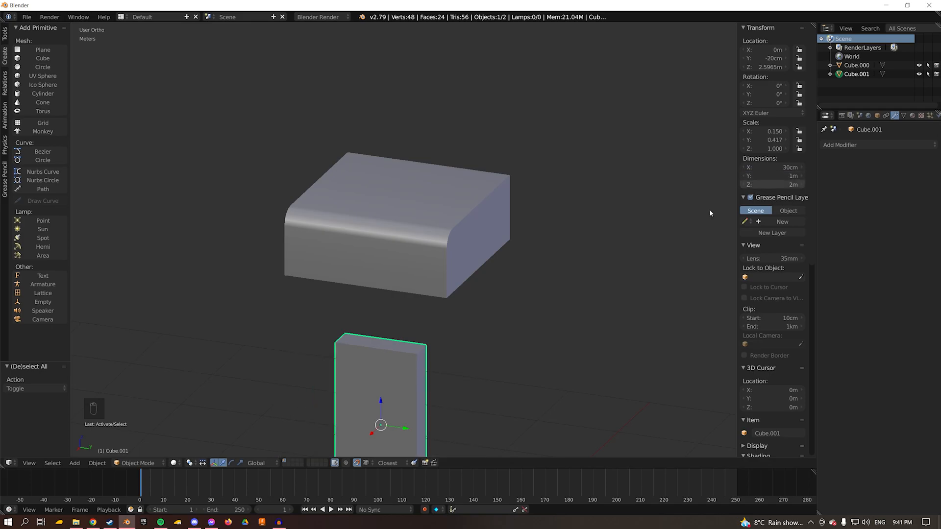
Step: Move the thin slab up along Z by about 2.48 m so it passes through the rounded block
key(g)
key(z)
click(498, 143)
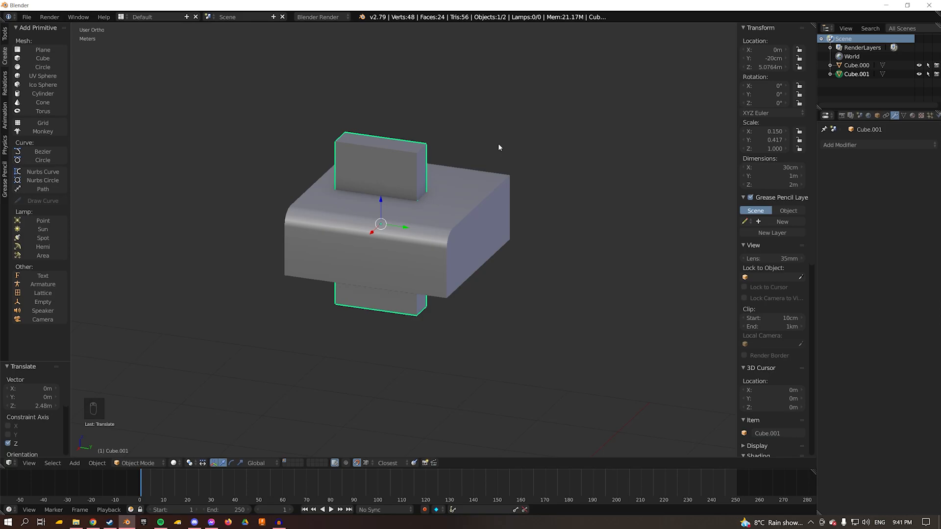
Step: Remove doubles from the whole mesh of the rounded block in Edit Mode and return to Object Mode
right_click(443, 246)
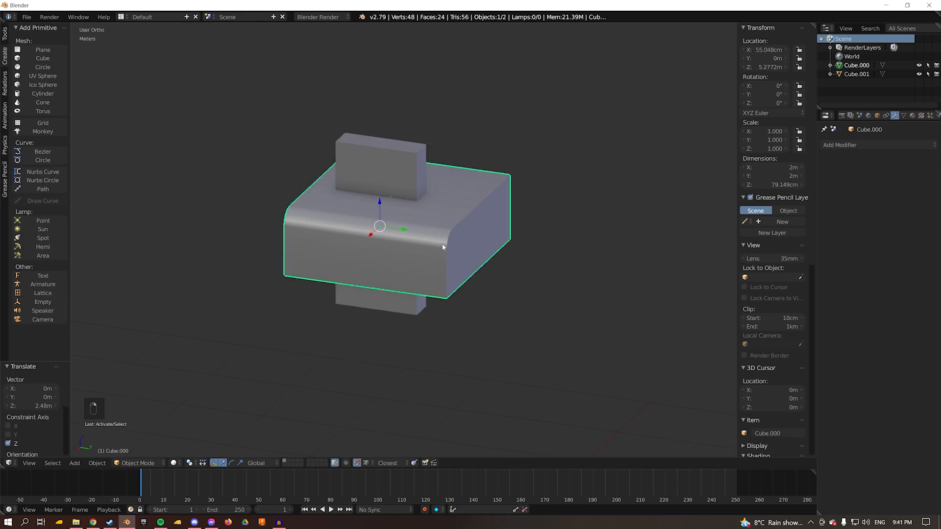
click(146, 463)
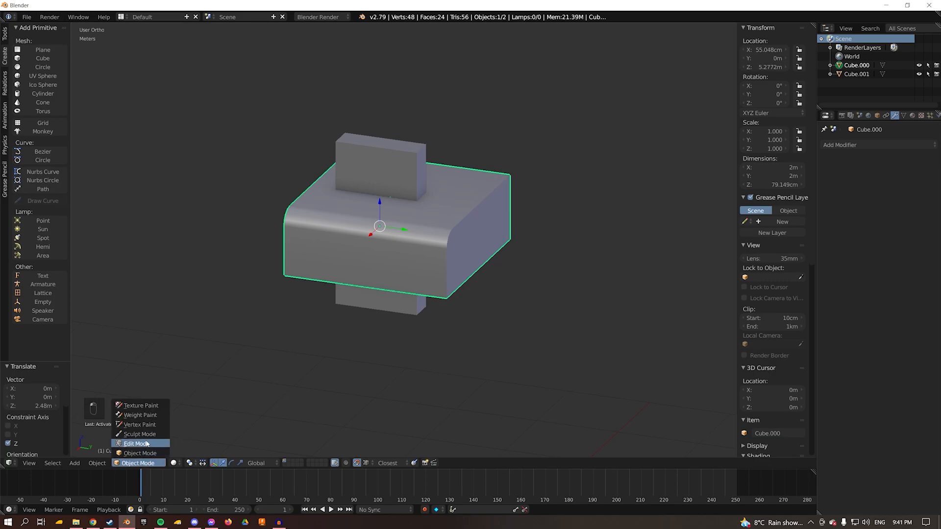
click(149, 444)
key(w)
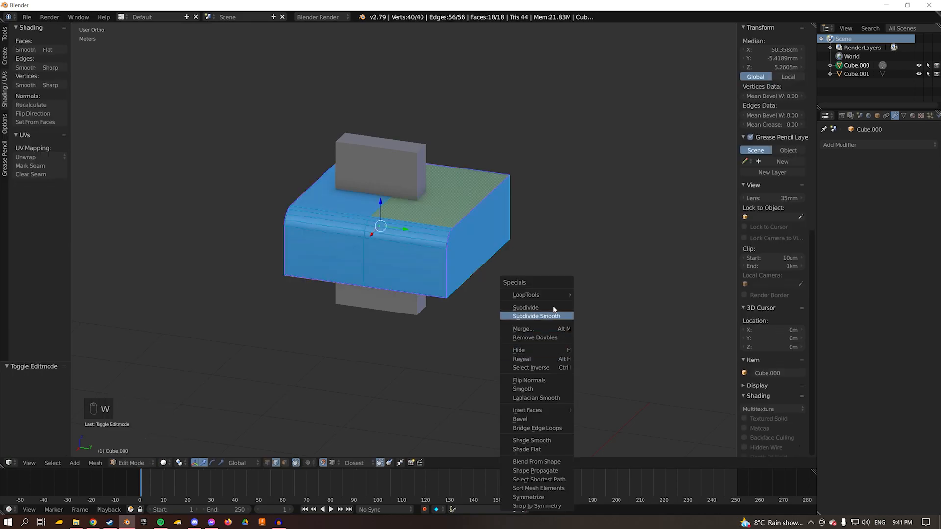
click(535, 338)
click(132, 463)
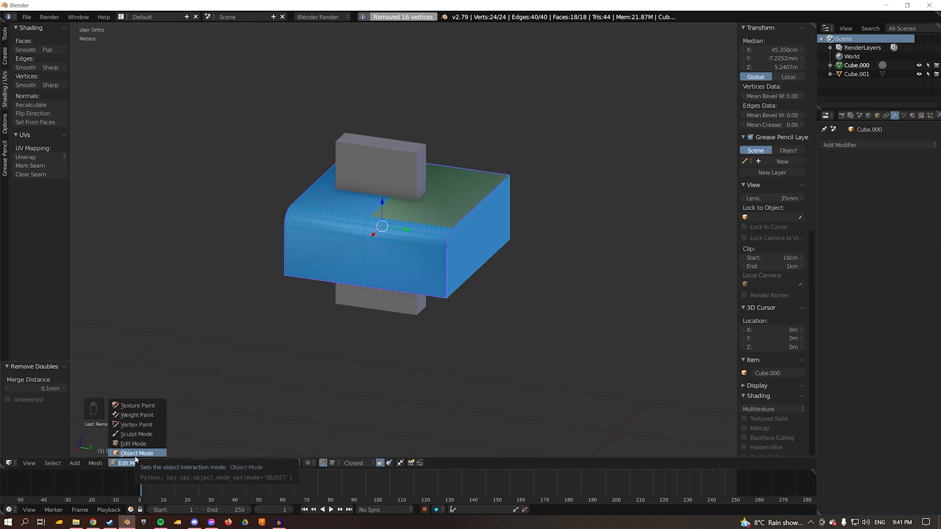
click(138, 454)
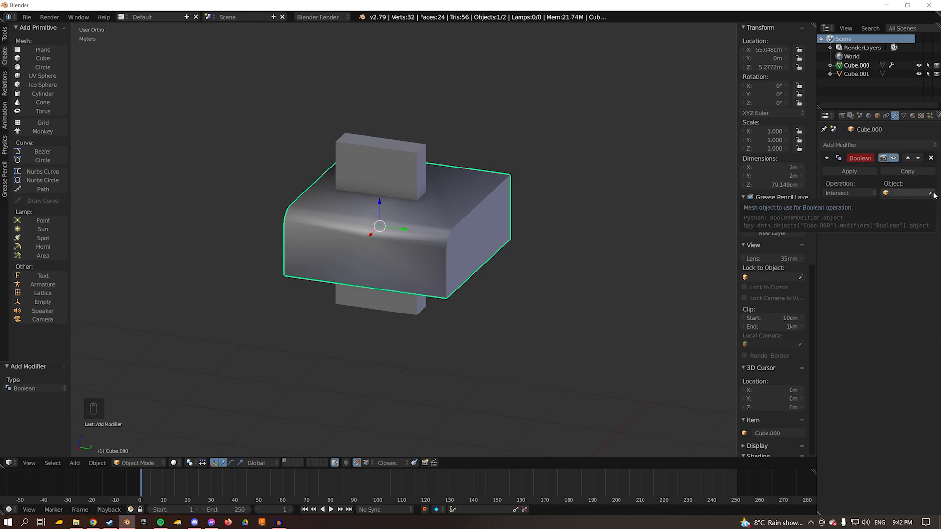
Step: Set the block's Boolean modifier to Difference with the slab Cube.001 as its object, and apply it
click(932, 193)
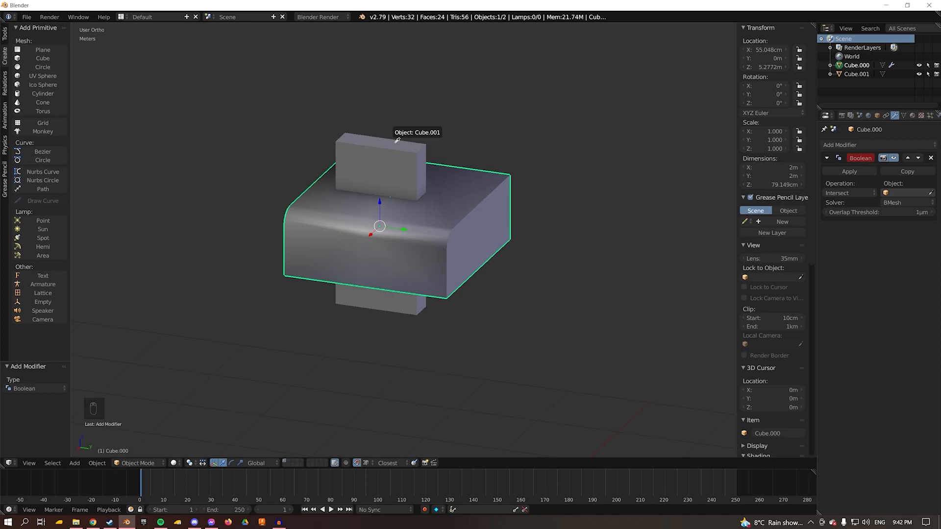
click(397, 140)
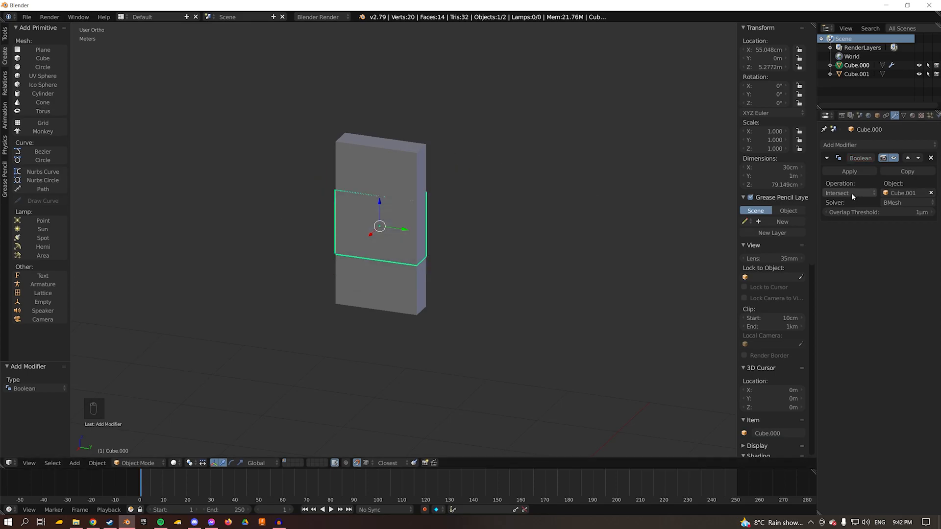
click(851, 193)
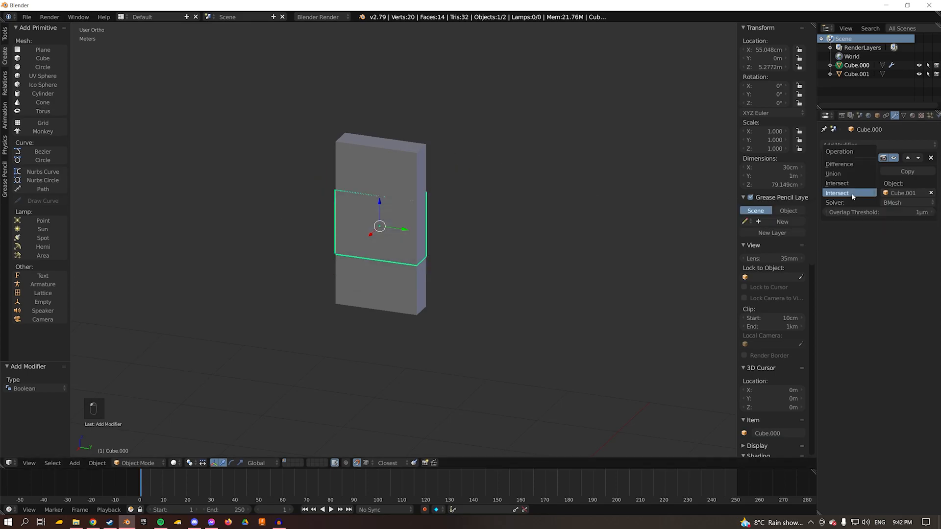
click(844, 165)
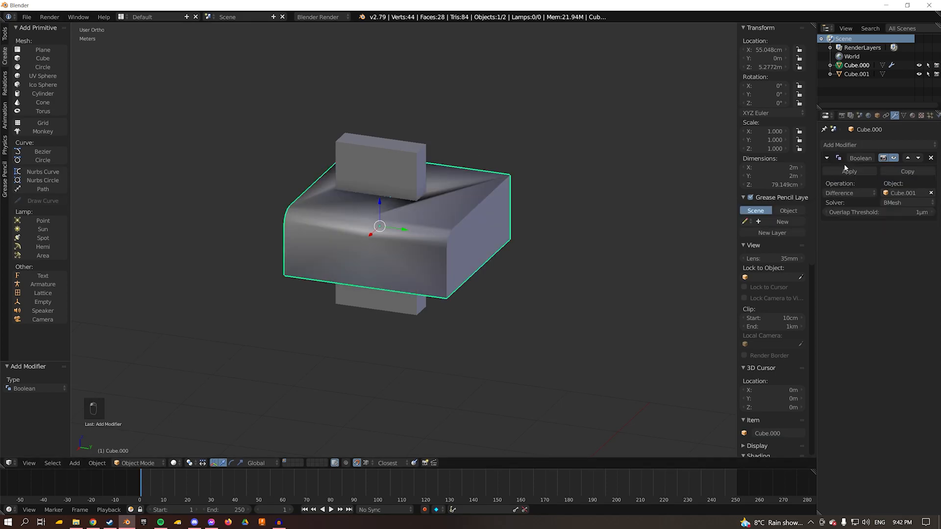
click(845, 195)
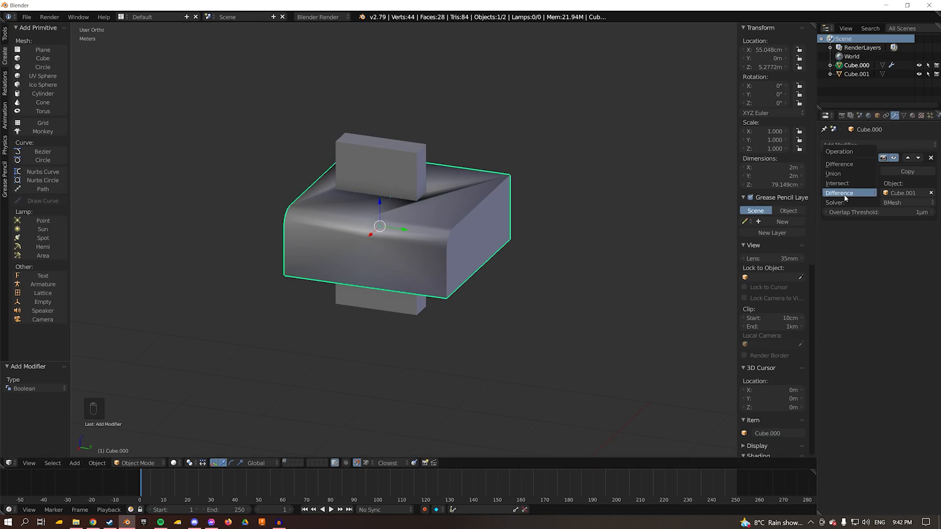
click(845, 195)
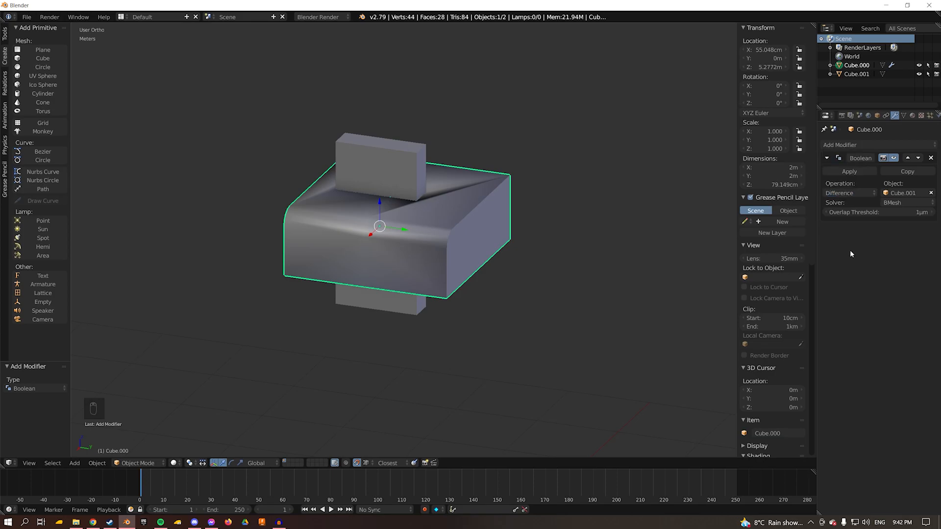
click(855, 171)
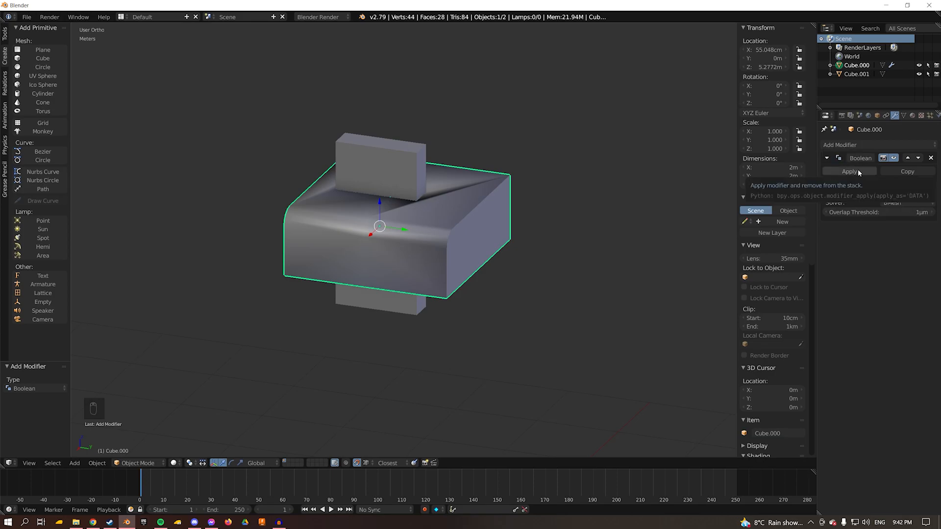
Step: Delete the slab that served as the Boolean cutter
right_click(407, 179)
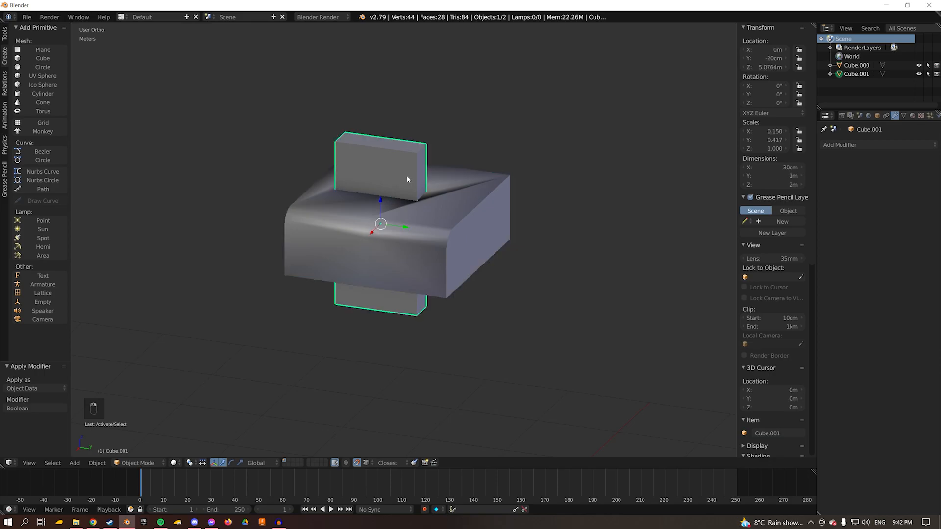
key(x)
click(406, 178)
Step: In Edit Mode, mark the edges around the slot's top opening as sharp and return to Object Mode
middle_drag(393, 39, 461, 169)
right_click(448, 210)
click(139, 464)
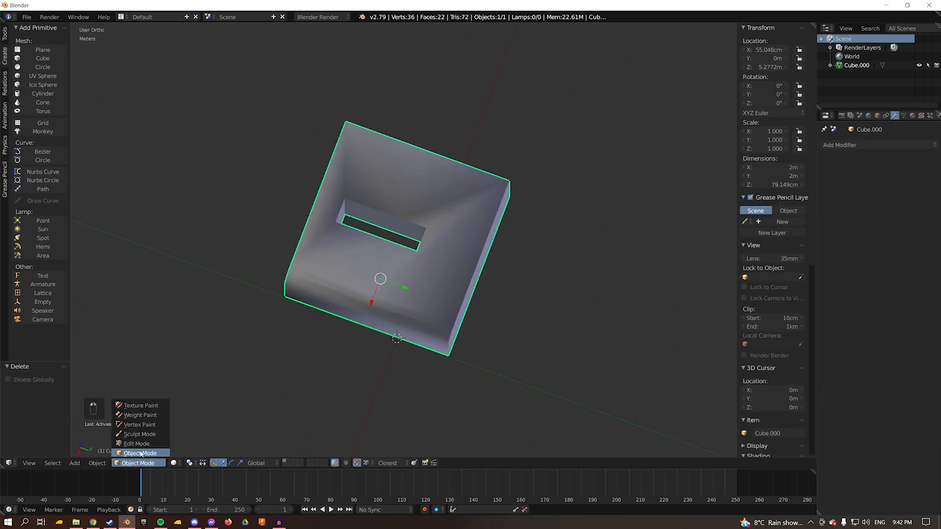
click(136, 444)
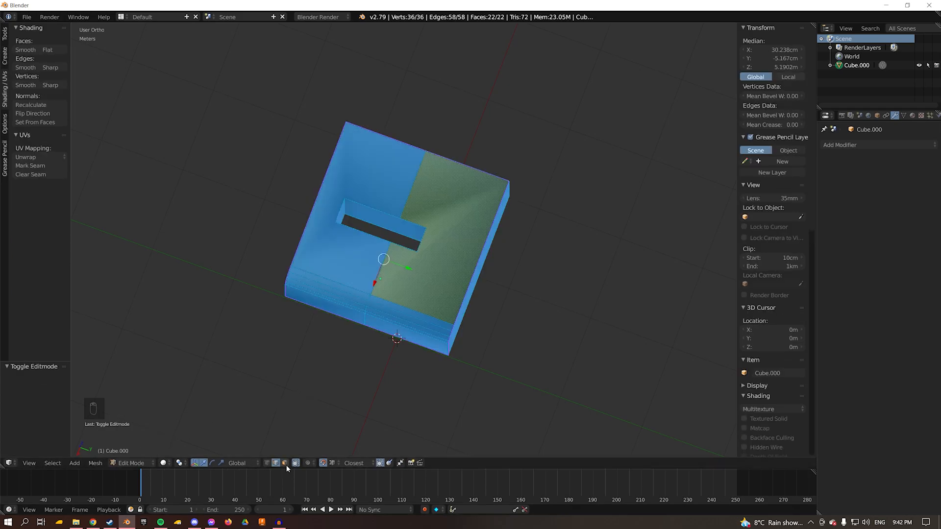
right_click(375, 216)
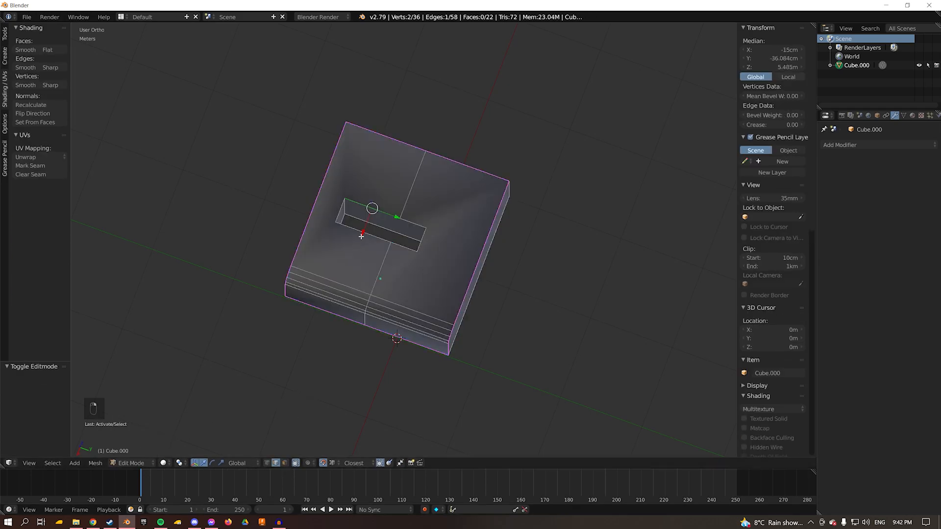
ctrl+right_click(362, 235)
ctrl+right_click(424, 238)
key(ctrl+e)
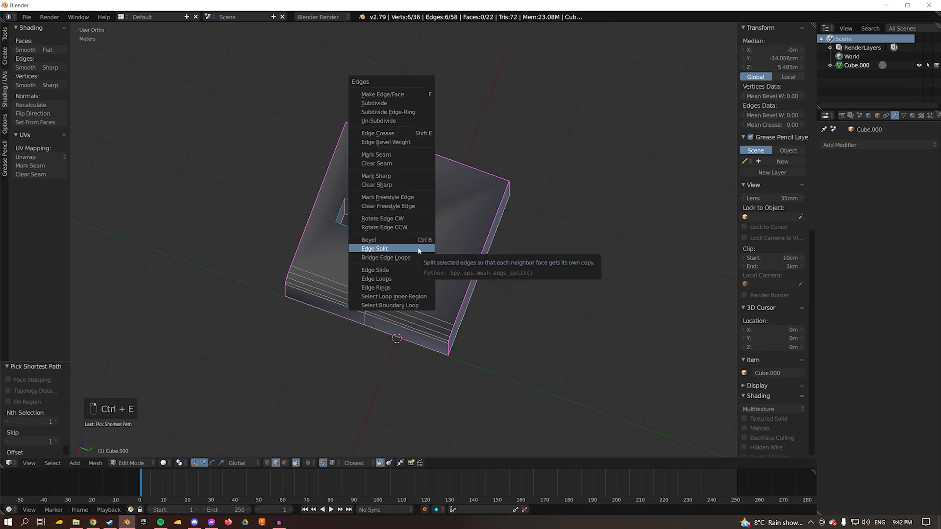
click(419, 249)
key(Tab)
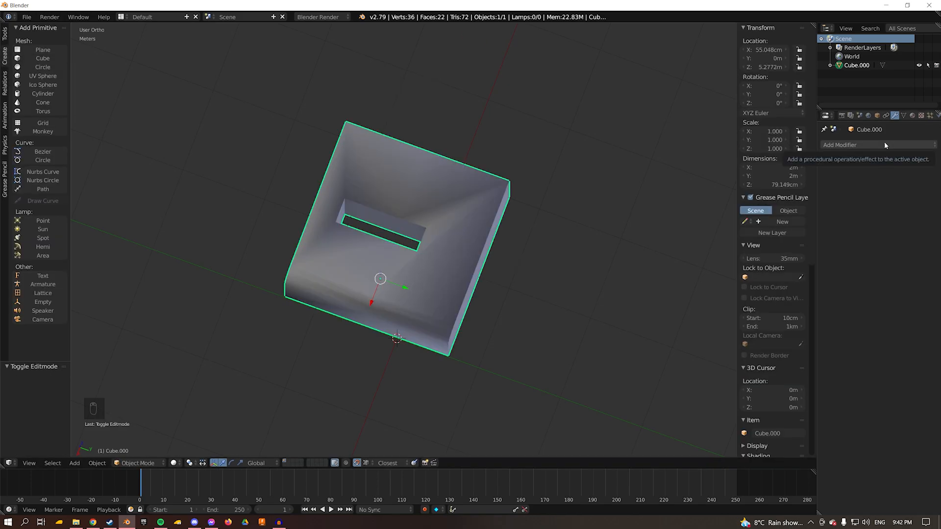
Step: Add an Edge Split modifier for the block's sharp edges, apply it, and clear the selection
click(884, 143)
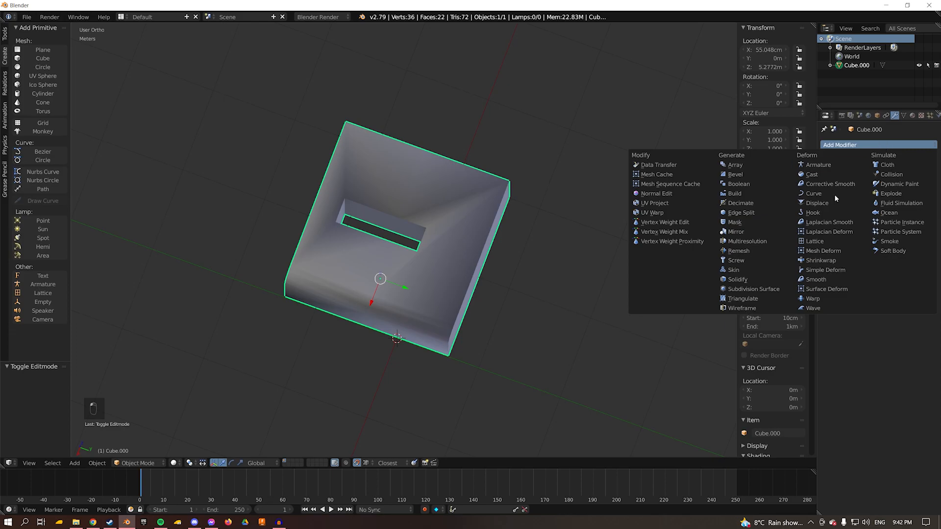
click(754, 216)
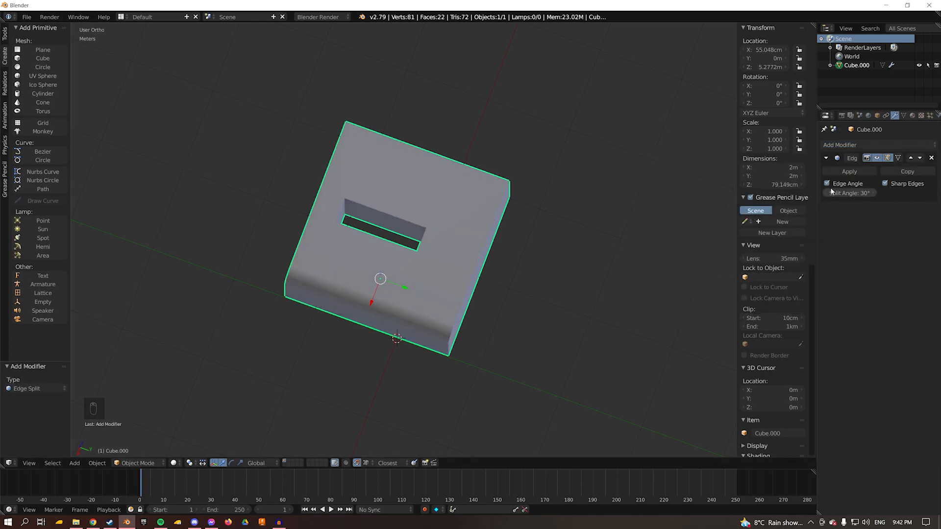
click(849, 171)
key(a)
Step: Select the four inner wall faces of the slot and delete those faces
middle_drag(509, 275, 476, 264)
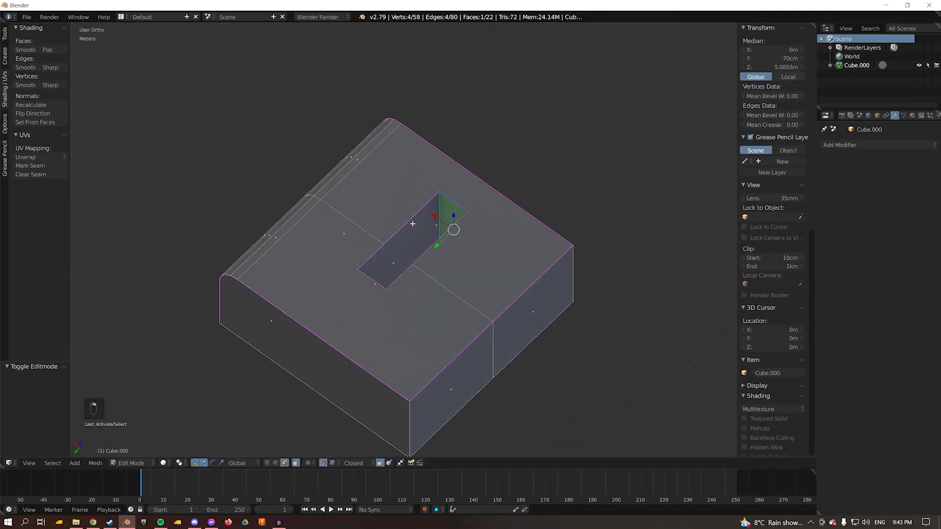
middle_drag(373, 245, 372, 211)
ctrl+right_click(416, 184)
middle_drag(416, 184, 434, 226)
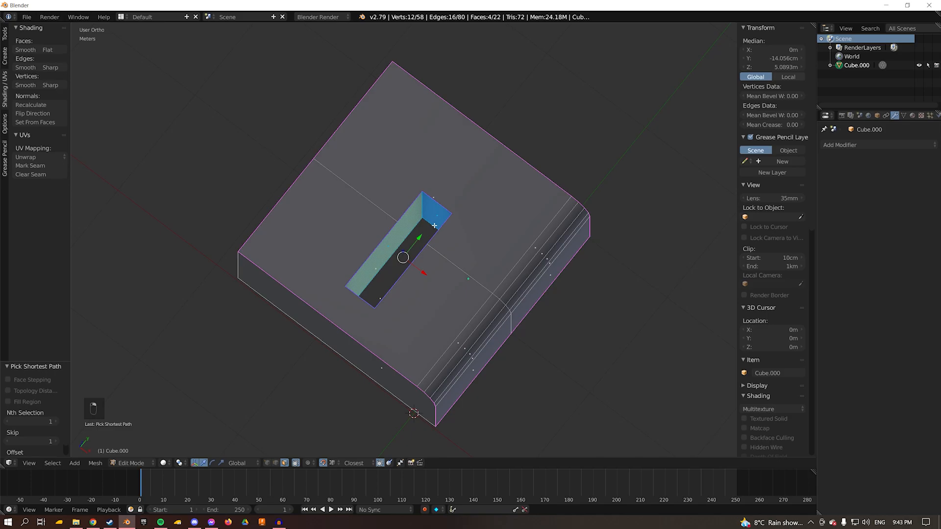
key(x)
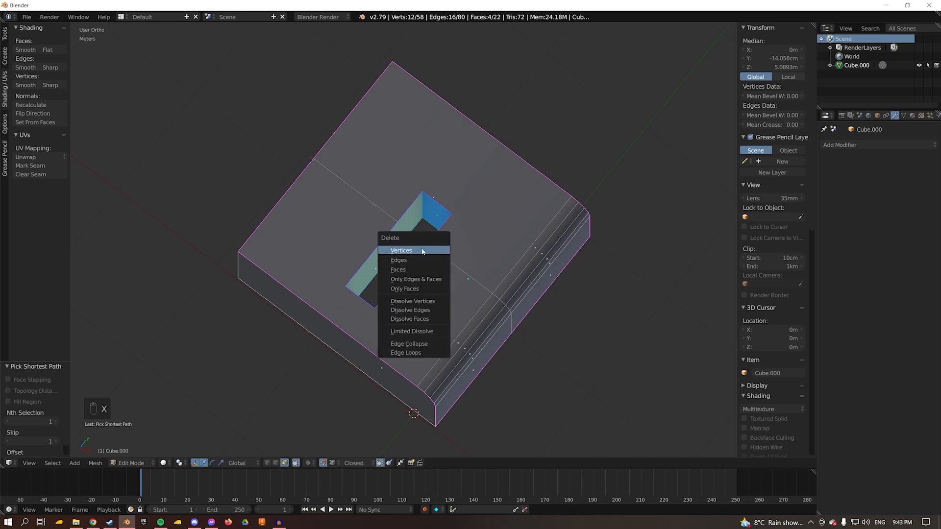
click(399, 270)
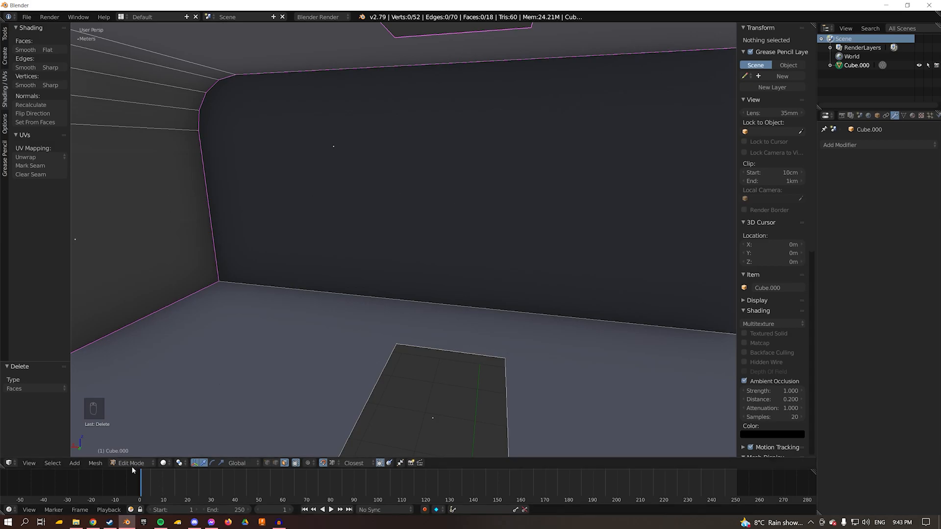
Step: In Object Mode, check the block's interior with Backface Culling enabled and switch the culling off again
key(Tab)
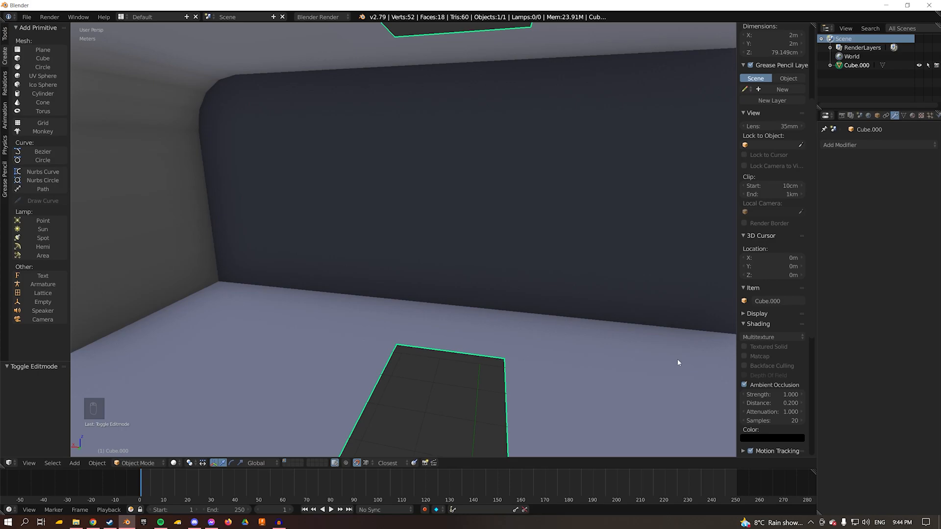
click(741, 367)
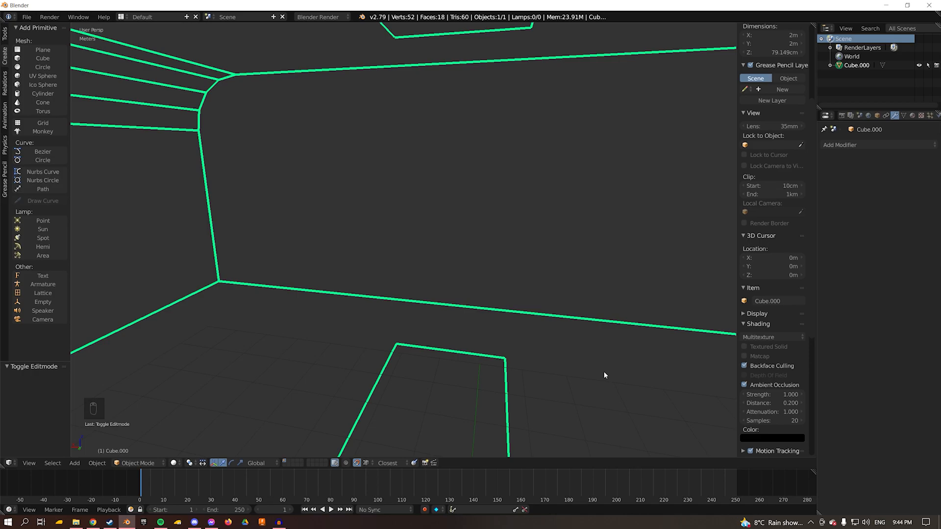
click(744, 365)
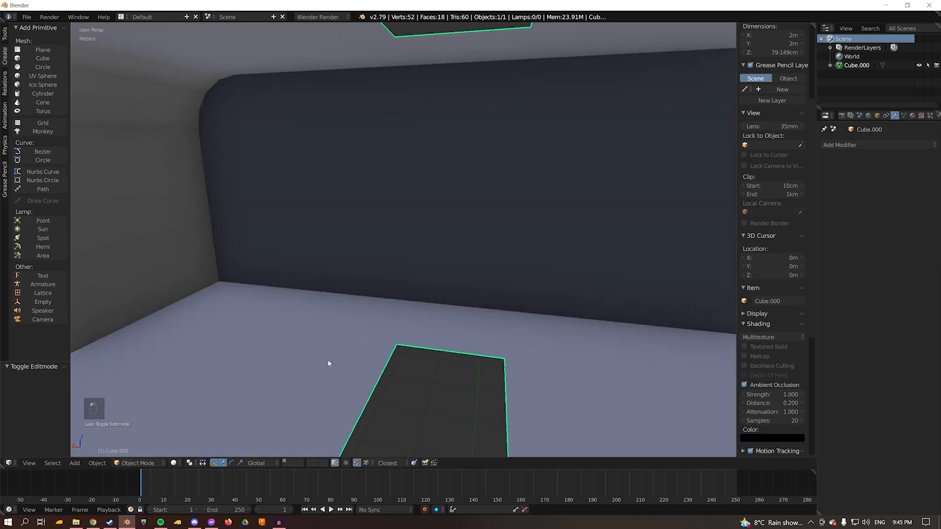
Step: In vertex select mode, extrude the floor opening's corner vertex up, along X and back down to outline a low riser
key(Tab)
right_click(388, 342)
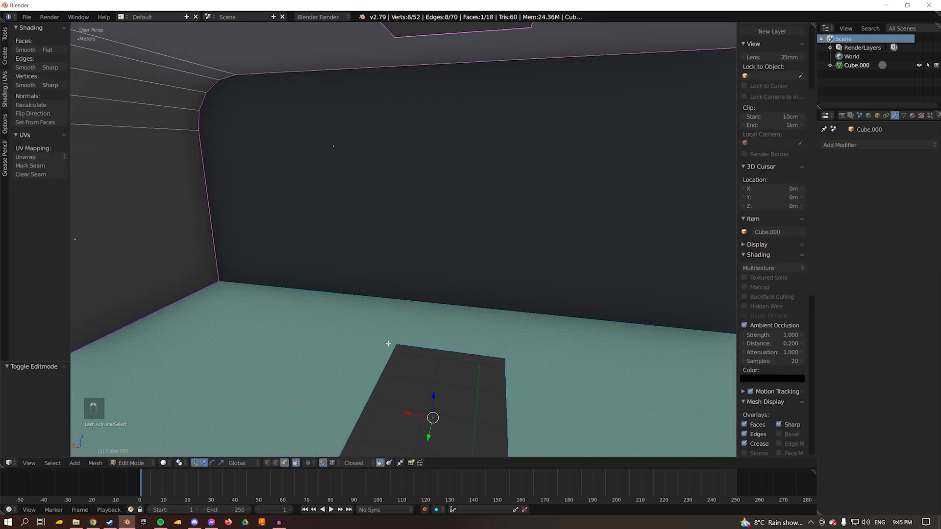
click(267, 463)
right_click(408, 357)
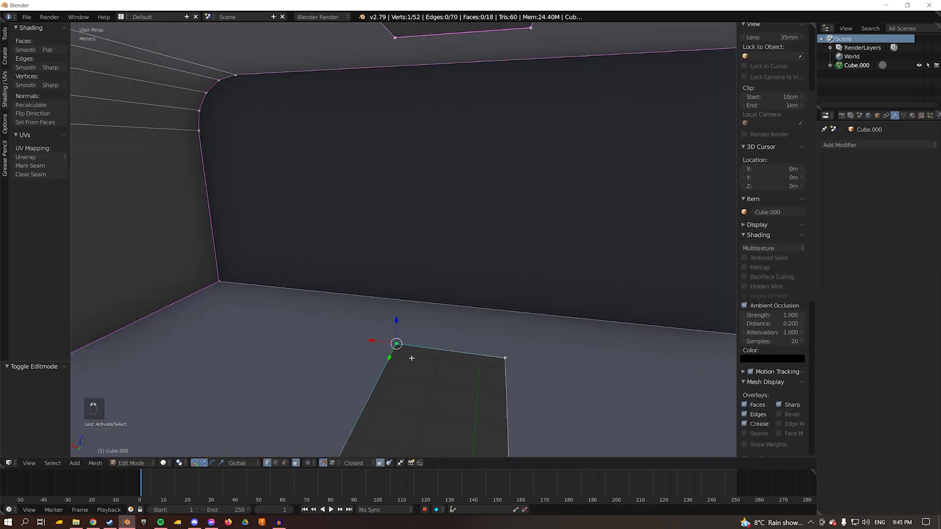
key(e)
middle_click(409, 274)
click(408, 315)
key(e)
middle_click(343, 307)
click(225, 283)
key(e)
middle_click(192, 292)
click(213, 284)
Step: Select the riser outline's corner vertices and fill them with a face
right_click(152, 267)
shift+right_click(405, 309)
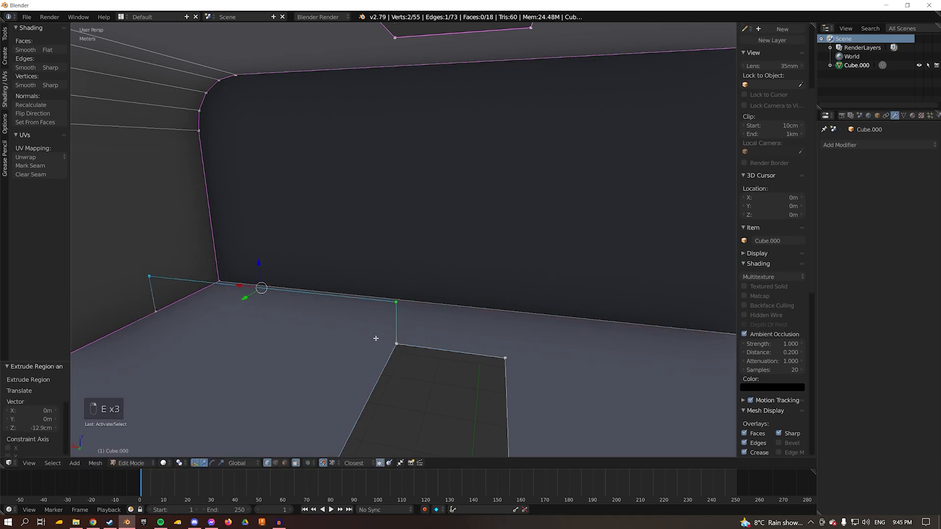
shift+right_click(392, 340)
shift+right_click(399, 299)
key(f)
Step: Extrude the riser's top edge 30 cm back along Y, extrude that edge upward into a wall face, and clear the selection
right_click(151, 277)
shift+right_click(400, 306)
key(e)
middle_click(417, 294)
click(214, 280)
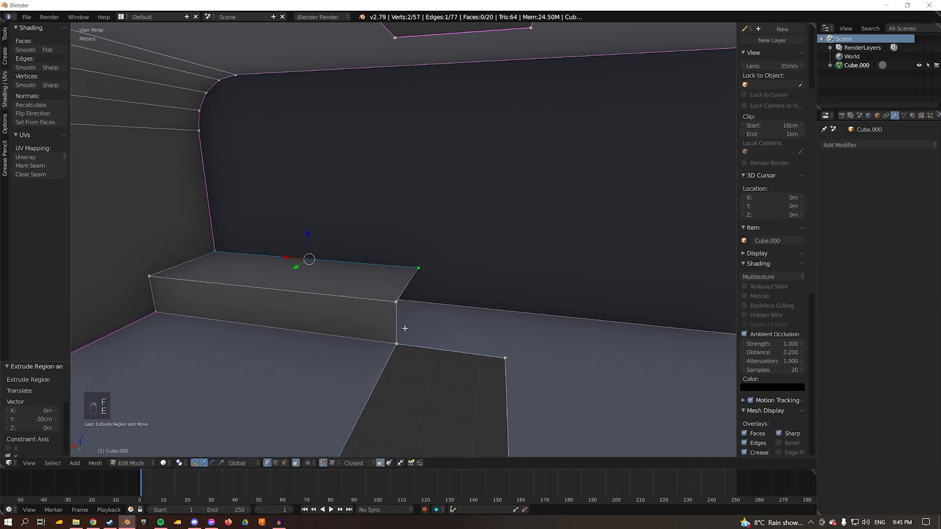
key(e)
middle_click(220, 138)
click(200, 131)
key(a)
Step: Enable Backface Culling and return to Object Mode to view the mesh from outside
scroll(747, 222, down, 3)
click(747, 221)
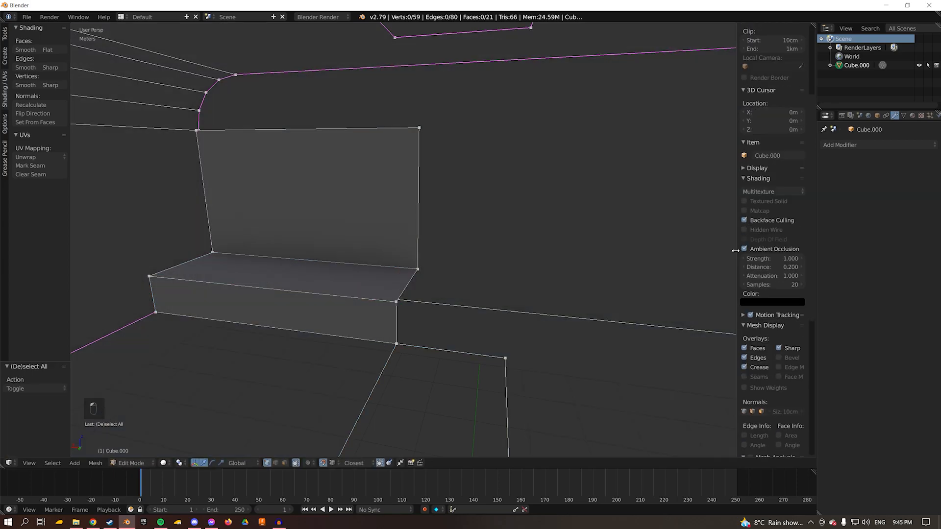
click(130, 463)
click(135, 453)
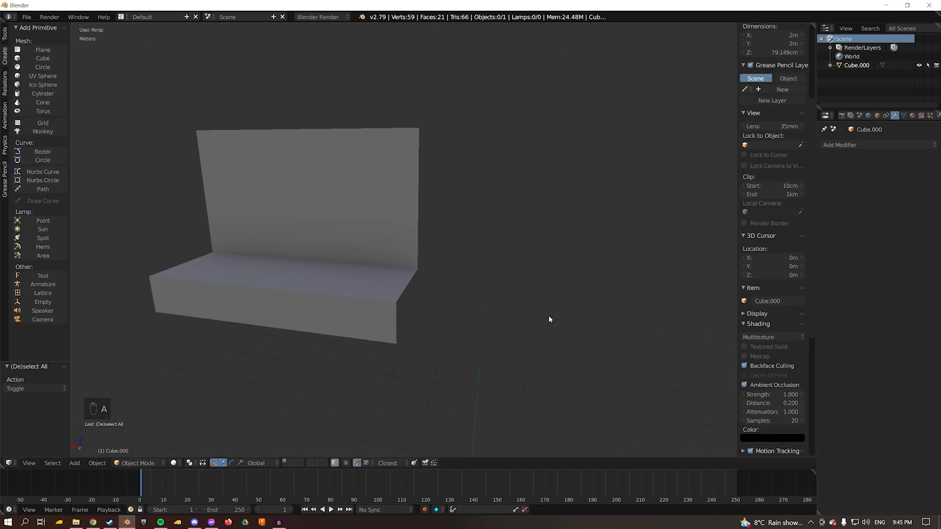
middle_drag(325, 363, 488, 288)
Step: Undo back to the uncut block with the separate narrow box, and reselect the rounded block
key(ctrl+z)
key(ctrl+z)
key(ctrl+z)
key(ctrl+z)
key(ctrl+z)
key(ctrl+z)
key(ctrl+z)
key(ctrl+z)
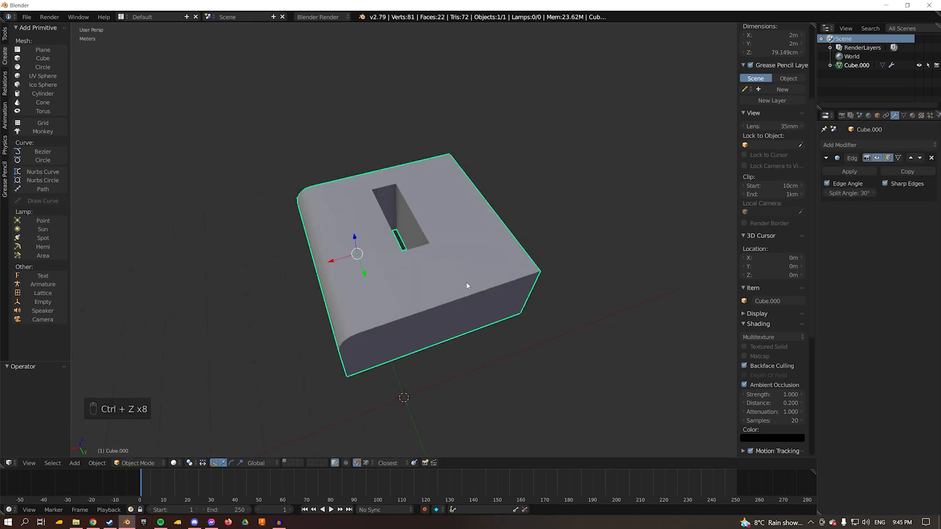
key(ctrl+z)
right_click(495, 281)
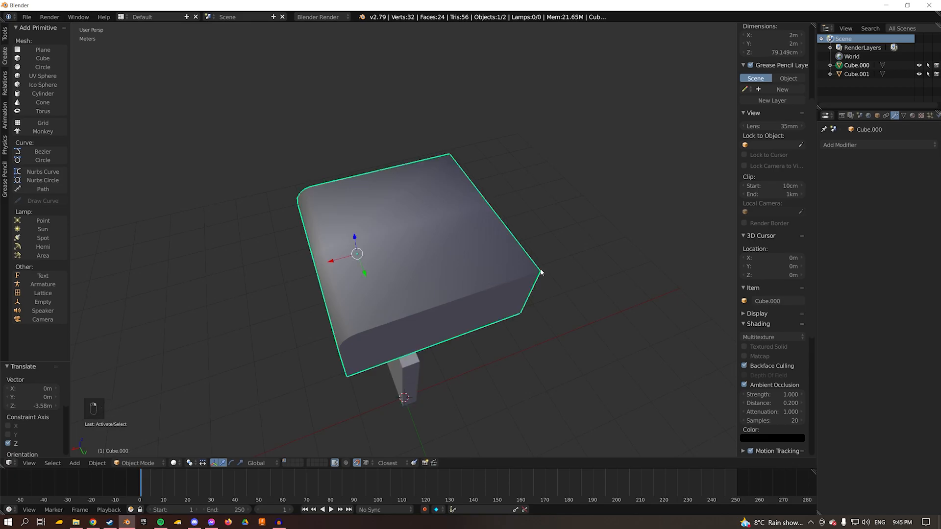
Step: Apply the rounded block's scale
click(855, 145)
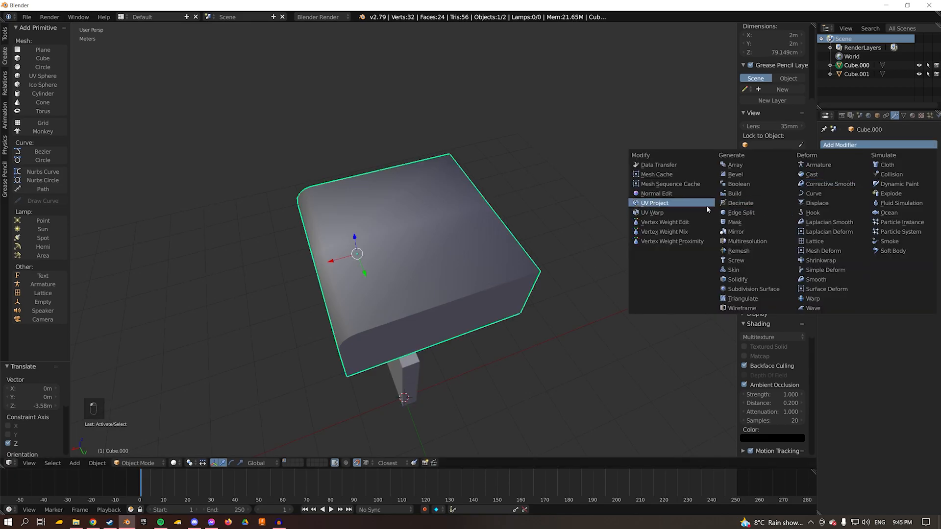
key(ctrl+a)
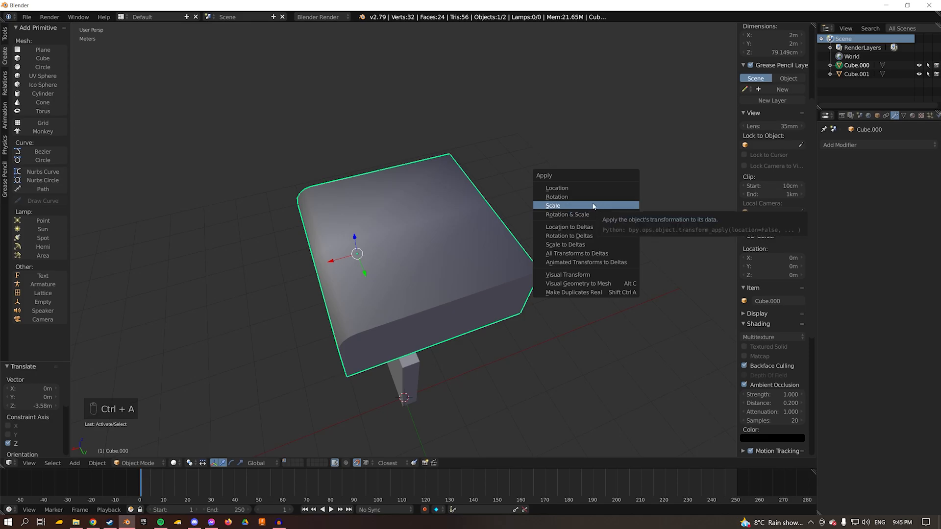
click(593, 206)
scroll(798, 159, up, 5)
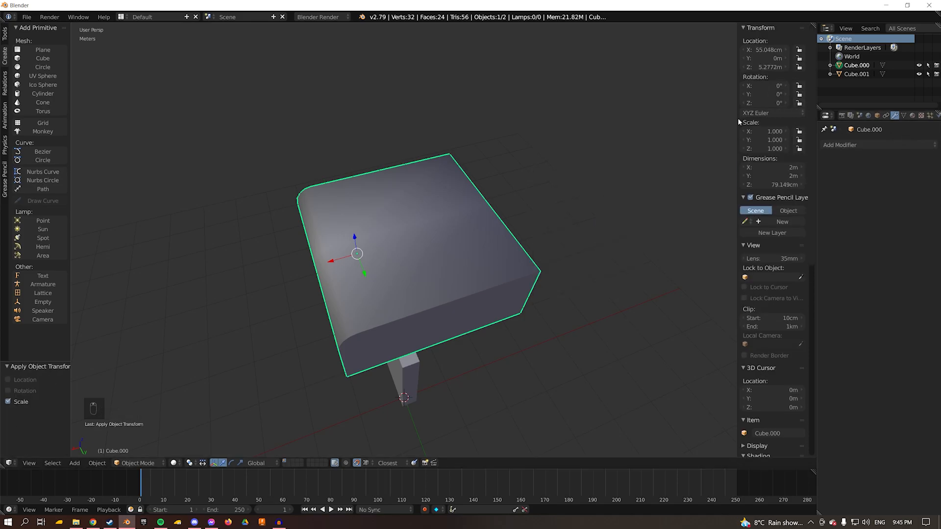
Step: Add a Solidify modifier to the block and show it in front orthographic wireframe
click(840, 144)
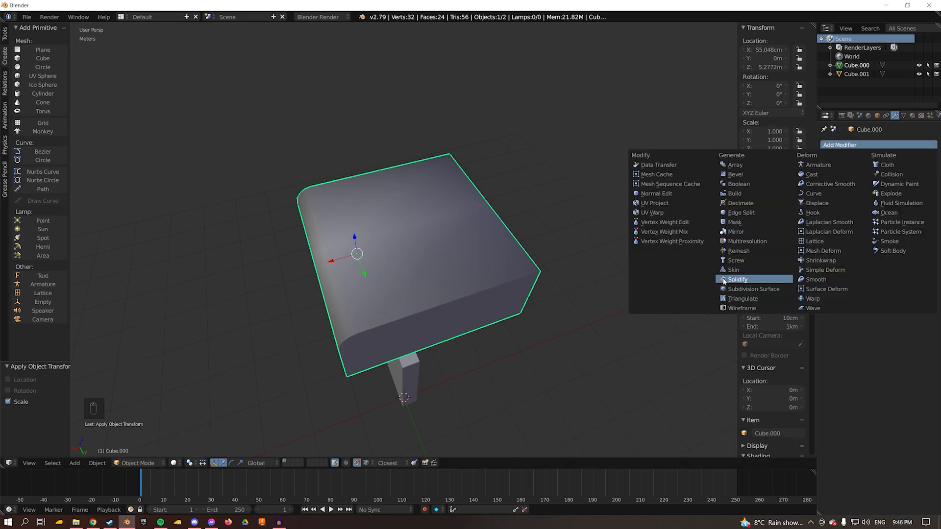
click(739, 281)
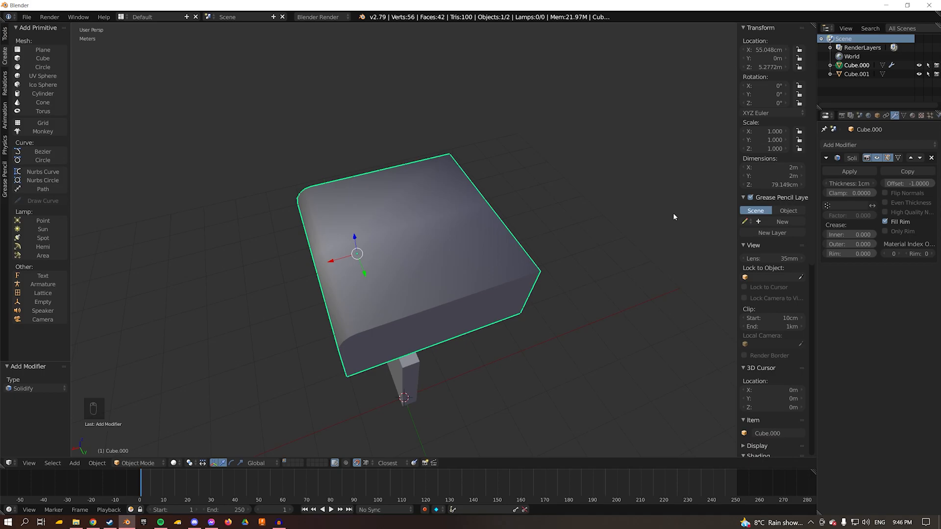
key(KP_1)
key(KP_5)
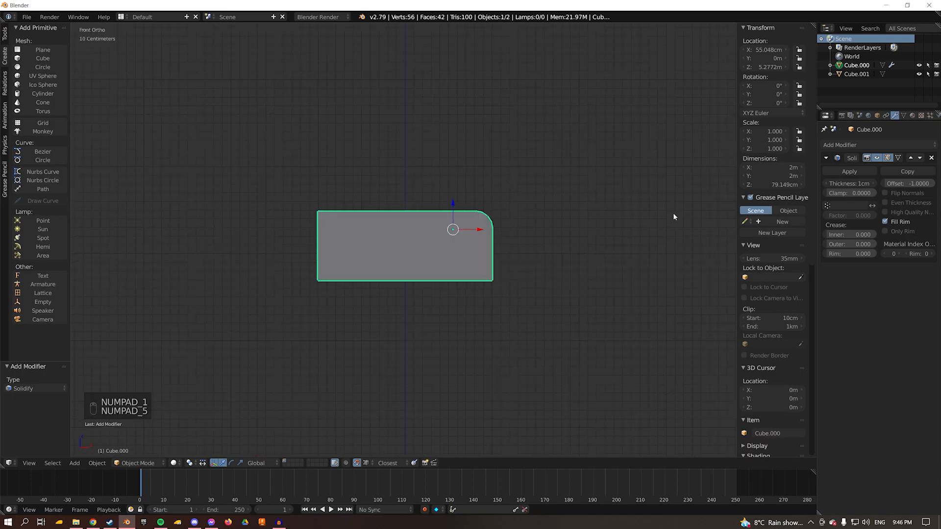
key(z)
scroll(673, 216, up, 2)
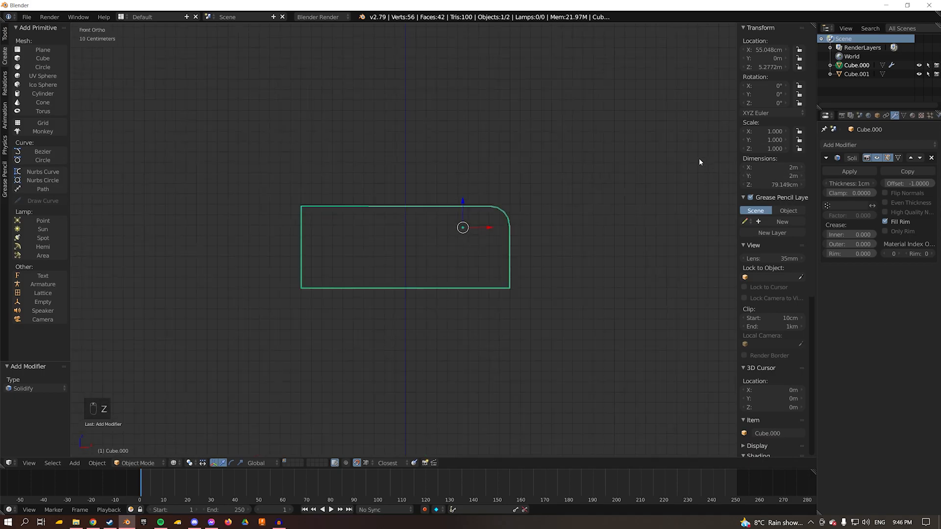
scroll(464, 213, up, 1)
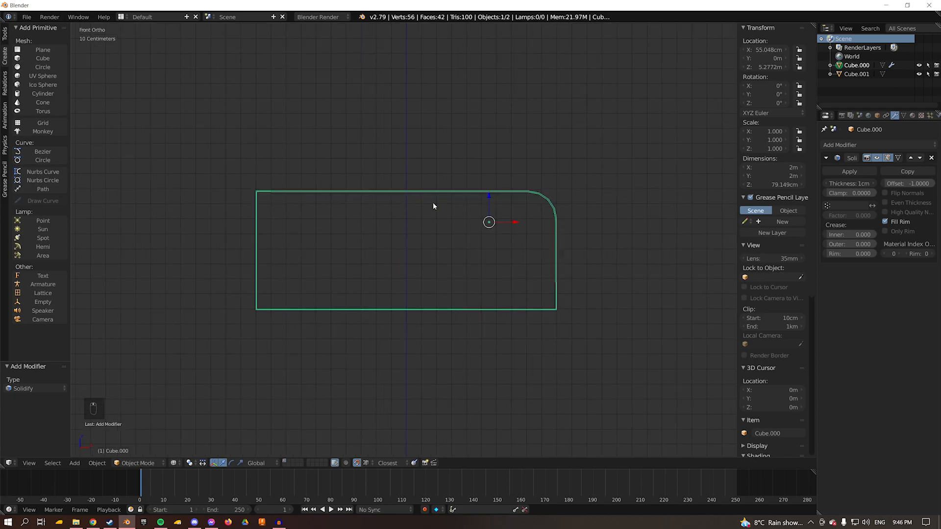
Step: Set the Solidify thickness to 9 cm and enable Even Thickness and High Quality Normals
mouse_move(850, 183)
mouse_down()
mouse_move(829, 183)
mouse_move(859, 183)
mouse_up()
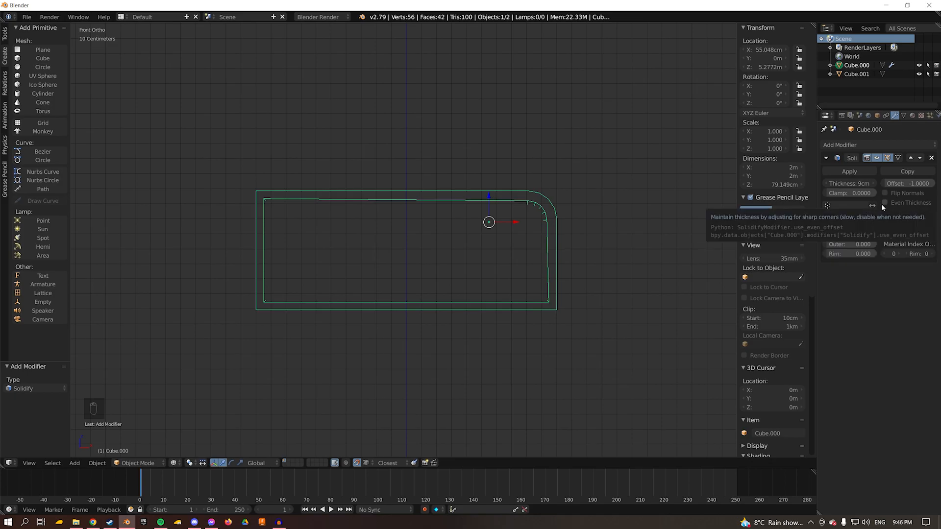
click(882, 204)
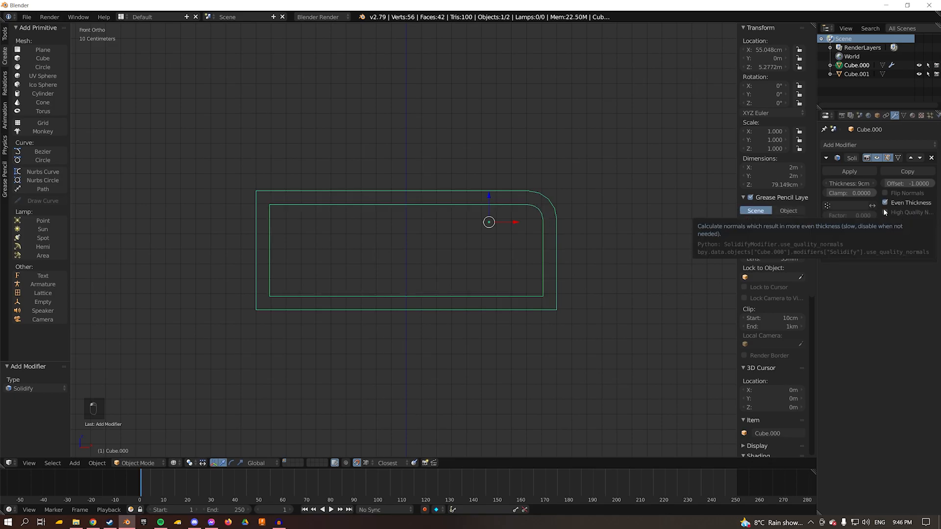
click(885, 212)
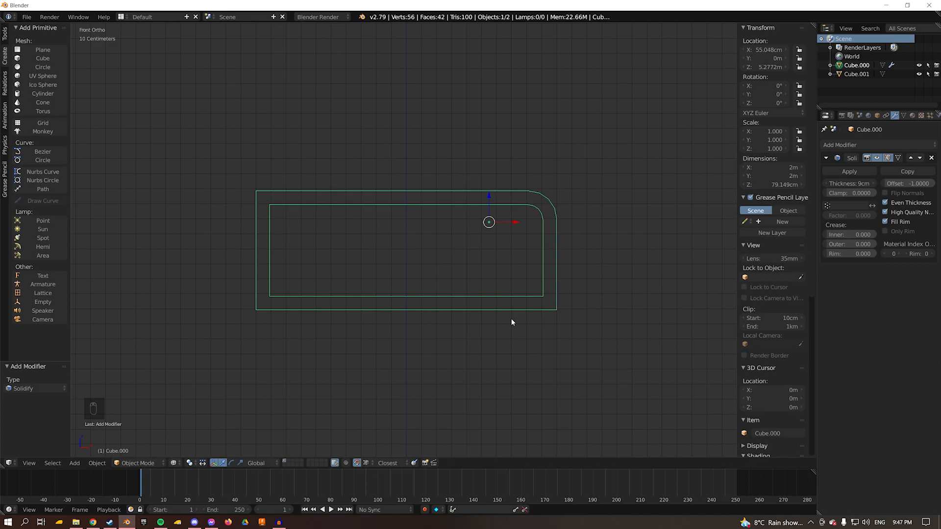
Step: Set the Solidify thickness to 2 cm
click(844, 183)
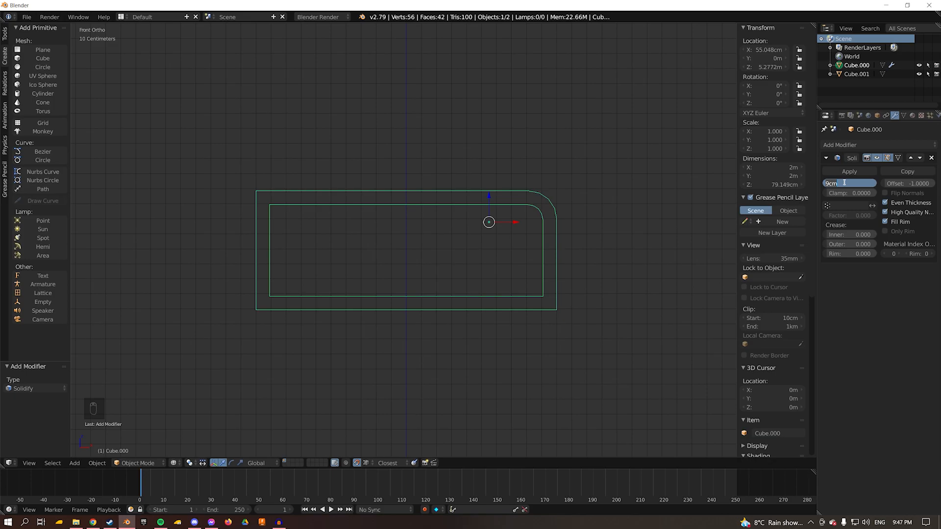
text(2cm)
key(Return)
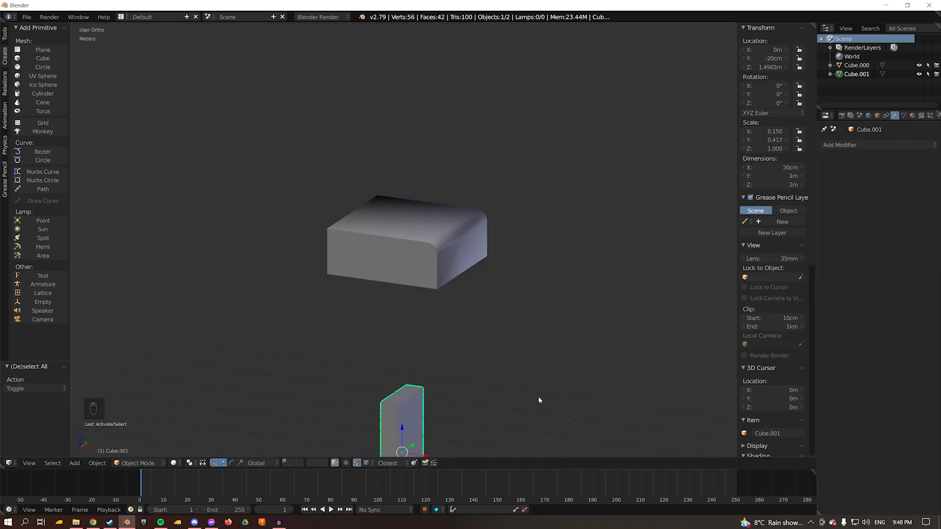
Step: Move the narrow box about 3.77 m up along Z so it passes through the block
key(g)
key(z)
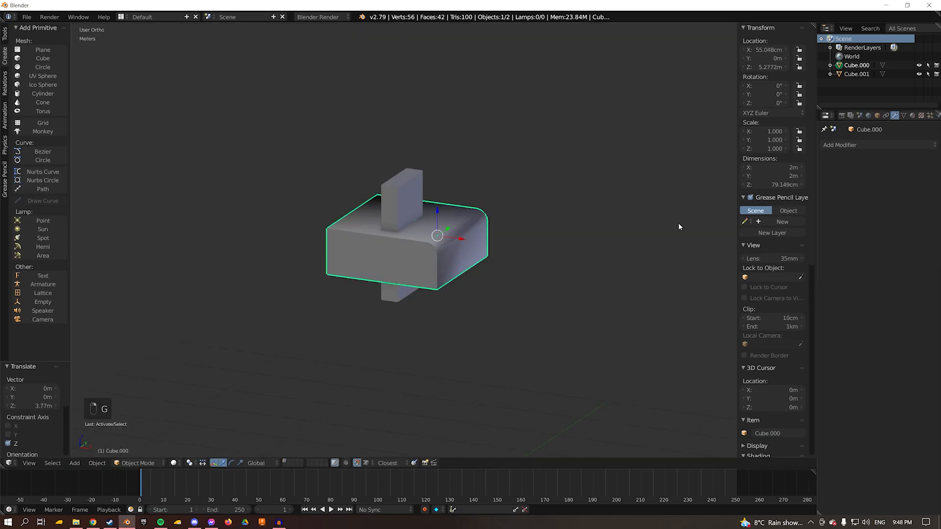
Step: Add a Boolean modifier to the block with Cube.001 as the object and Difference as the operation, and apply it
click(885, 145)
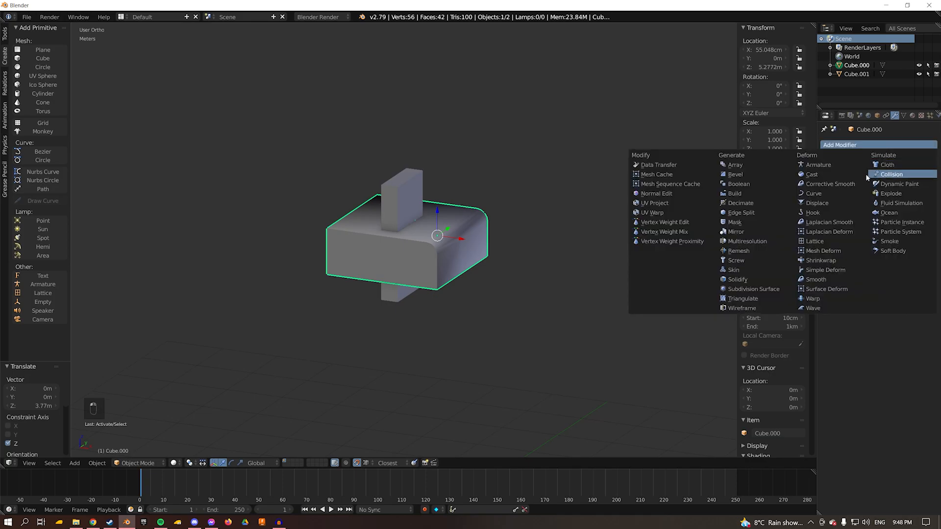
click(780, 185)
key(e)
click(409, 183)
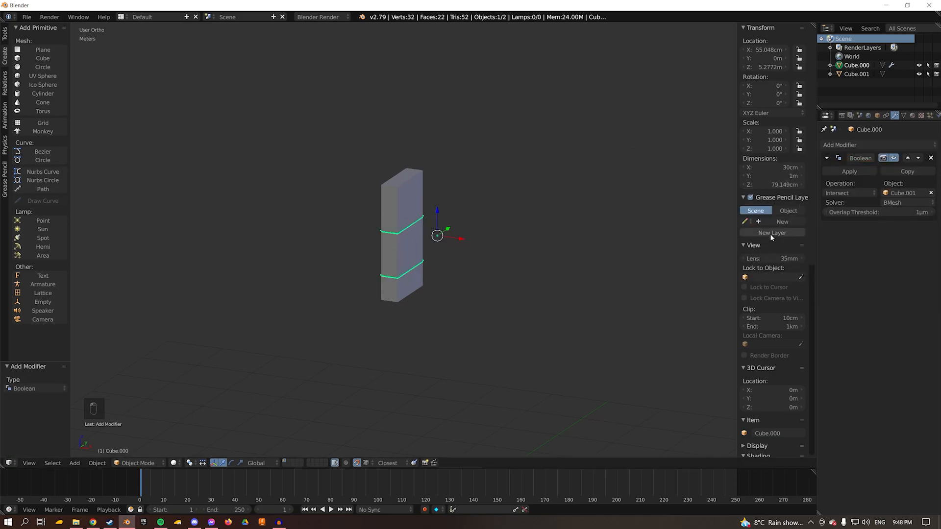
click(850, 193)
click(849, 166)
click(849, 171)
Step: Delete the narrow box used as the Boolean cutter
right_click(416, 193)
key(x)
click(415, 192)
Step: Examine the hollow block's interior walls and the edges of its slot openings in perspective view
key(KP_5)
middle_drag(409, 190, 454, 191)
scroll(407, 231, up, 7)
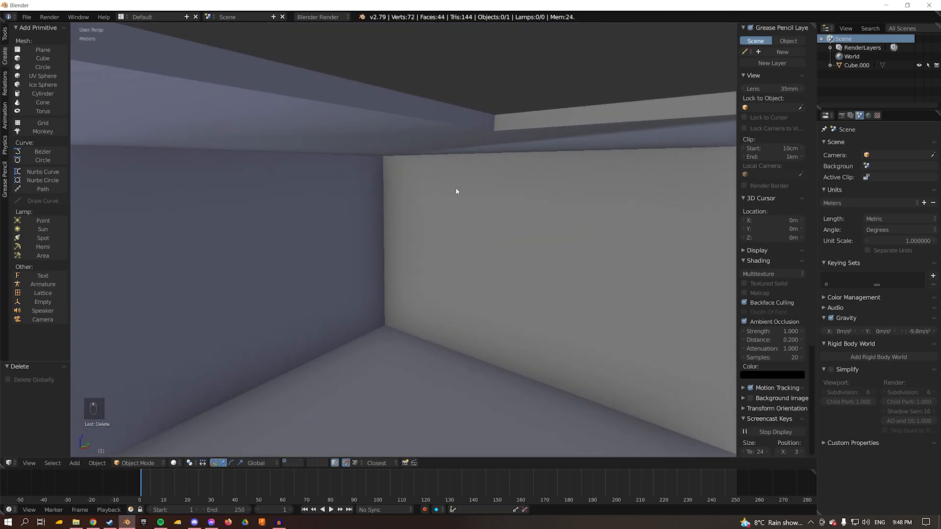
mouse_move(508, 287)
middle_down()
mouse_move(689, 300)
mouse_move(511, 282)
middle_up()
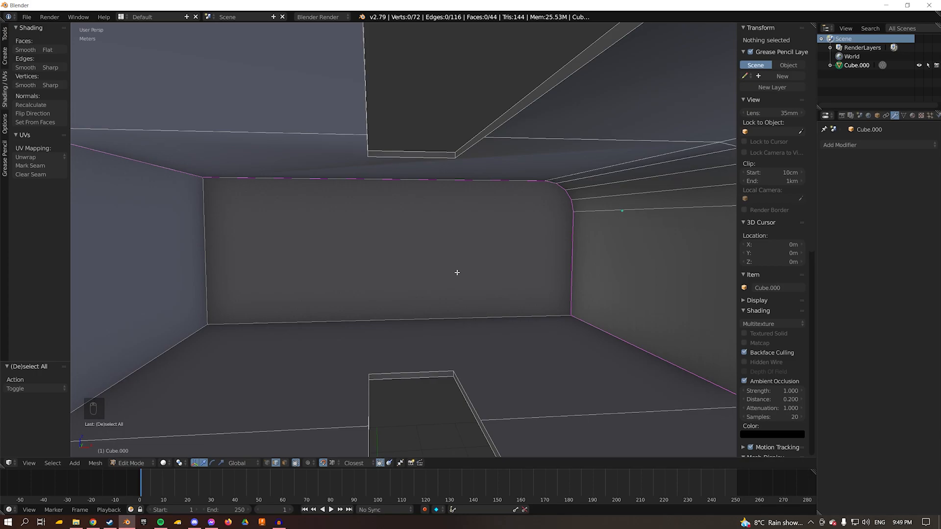
middle_drag(493, 258, 476, 229)
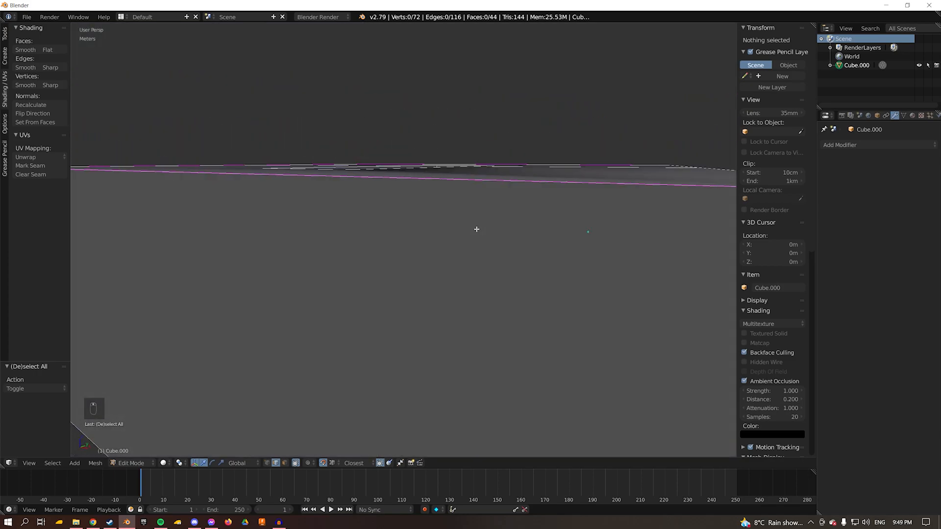
scroll(477, 230, down, 5)
scroll(412, 270, up, 6)
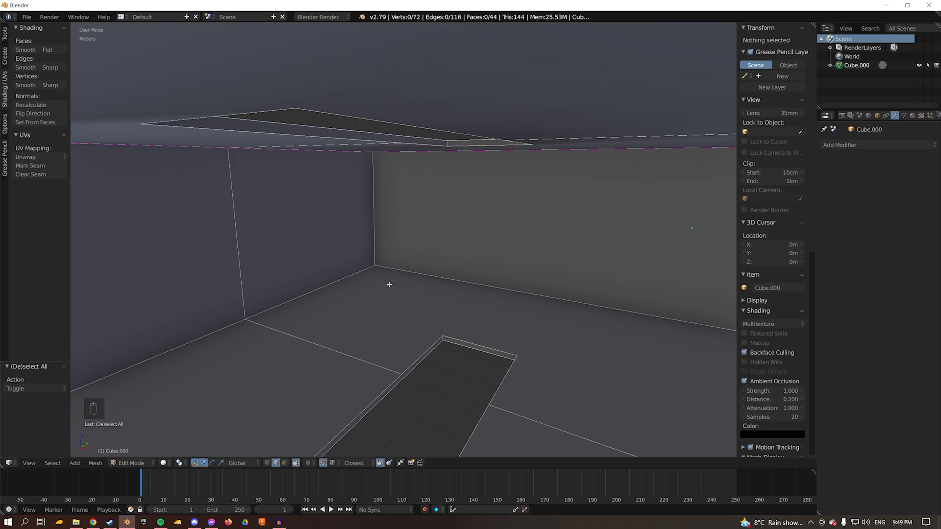
scroll(402, 250, down, 6)
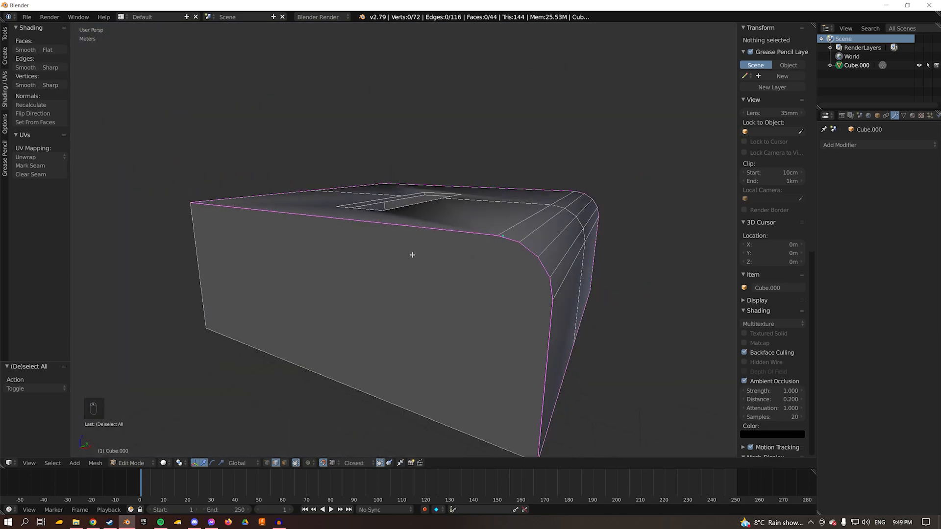
scroll(415, 240, up, 6)
middle_drag(416, 240, 474, 233)
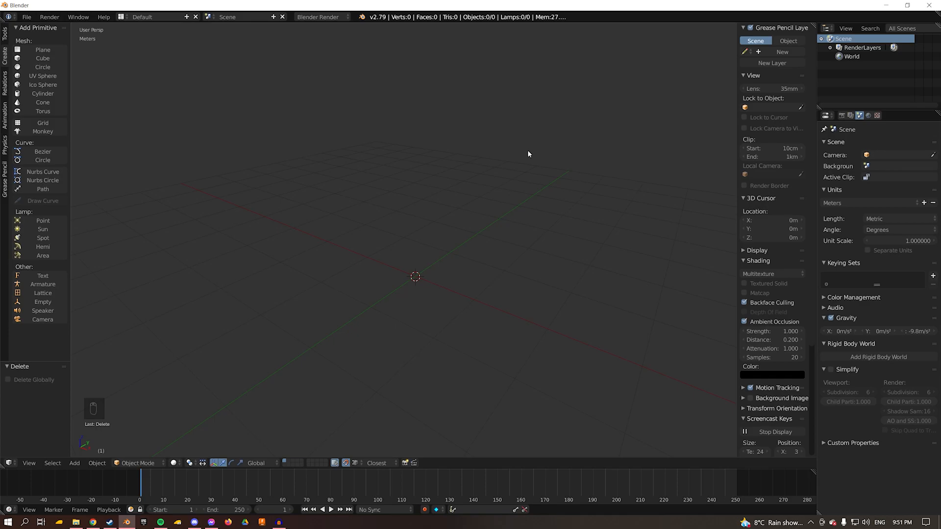
Step: Add a cube to the empty scene and enter Edit Mode
click(39, 59)
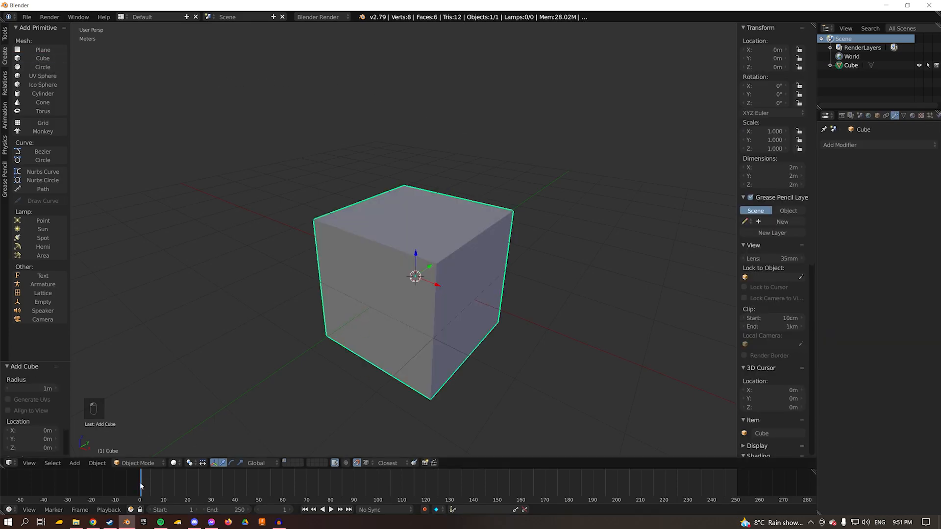
click(136, 463)
click(136, 443)
Step: Select the whole cube and merge all its vertices with Collapse
key(a)
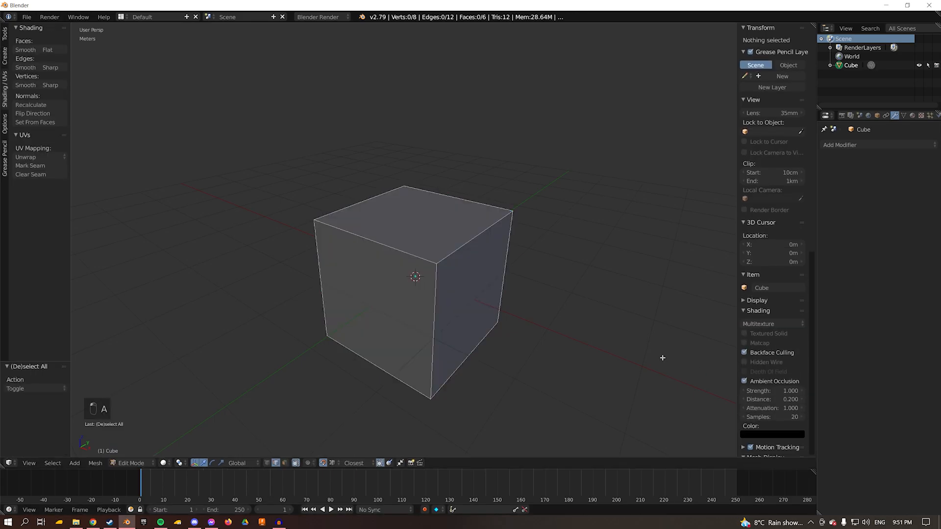
key(a)
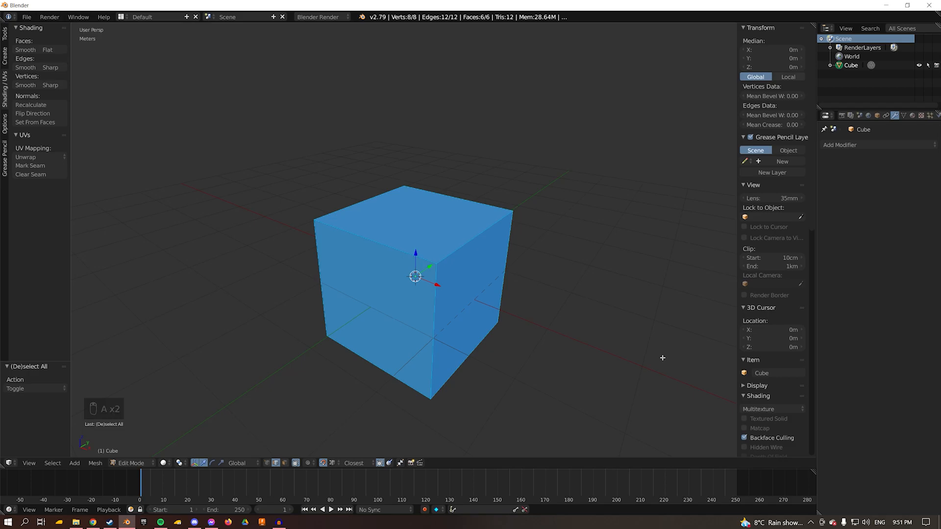
key(alt+m)
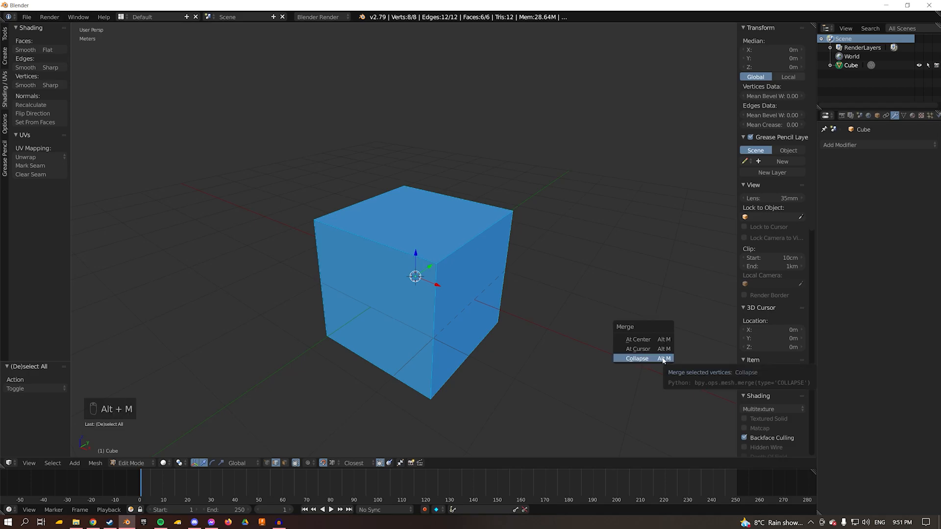
click(663, 359)
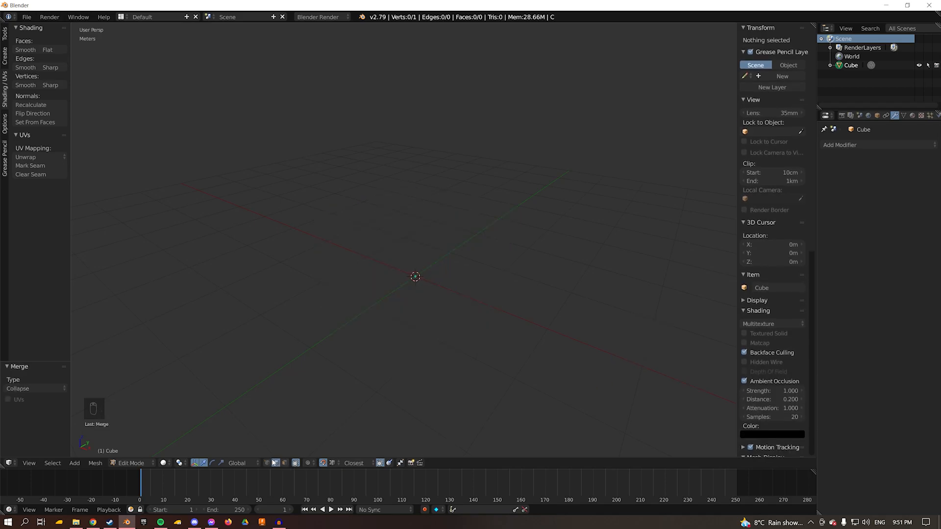
Step: Select the collapsed vertex and extrude it upward along Z to start an upright railing frame about 1.28 m high
right_click(415, 278)
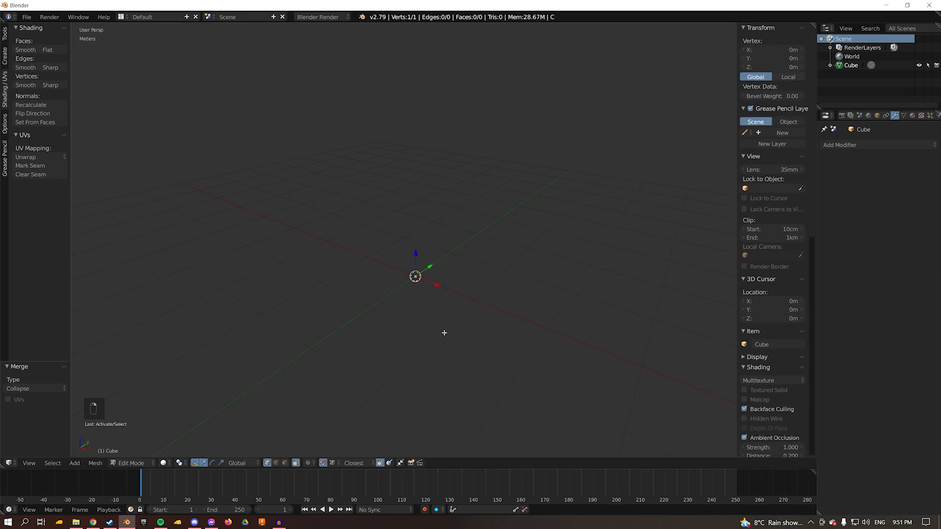
key(e)
key(z)
click(441, 238)
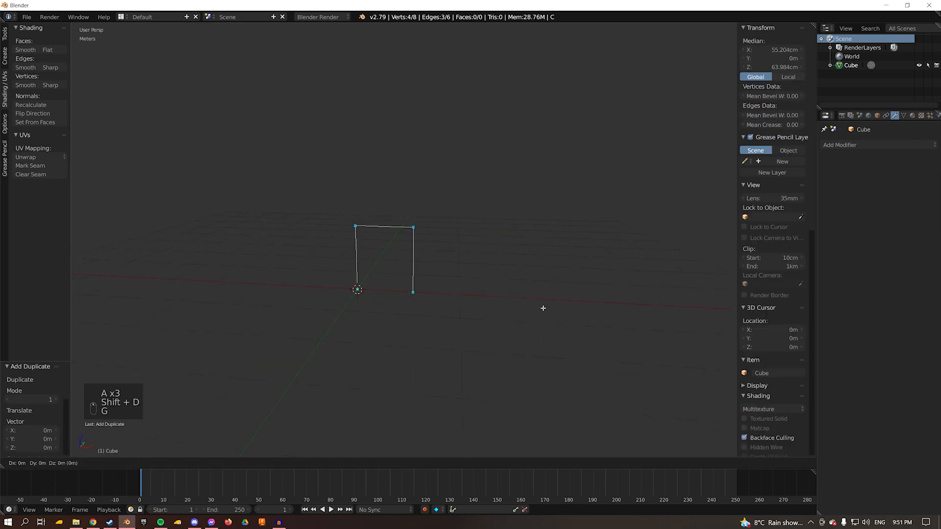
Step: Move the duplicated three-sided frame about 1.57 m along the X axis, beside the original
key(y)
key(x)
click(627, 311)
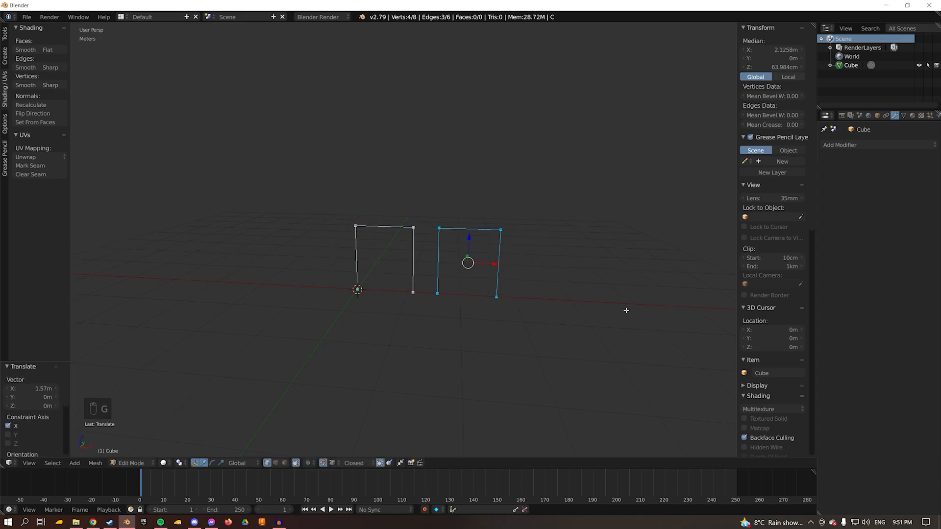
Step: Lengthen the copied frame by moving its outer post about 3.92 m along the X axis
right_click(500, 229)
shift+right_click(496, 296)
shift+middle_drag(496, 296, 403, 315)
key(g)
middle_click(471, 288)
click(637, 301)
shift+middle_drag(402, 277, 501, 281)
Step: Switch to Object Mode and apply the object's scale
right_click(359, 248)
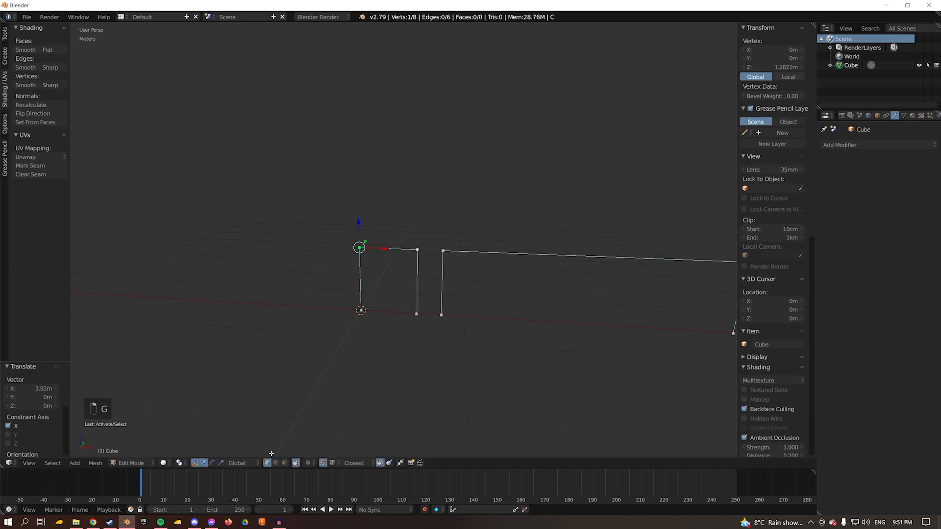
click(132, 463)
click(138, 454)
key(ctrl+a)
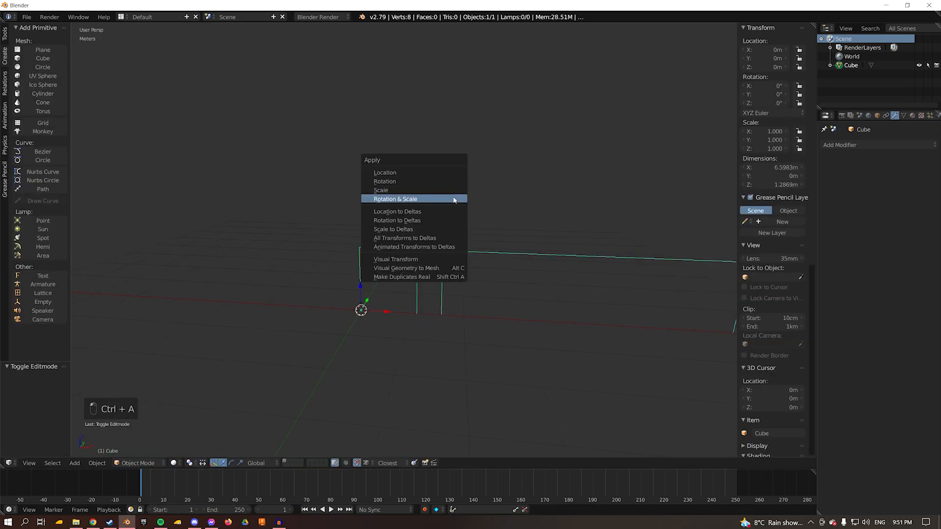
click(448, 189)
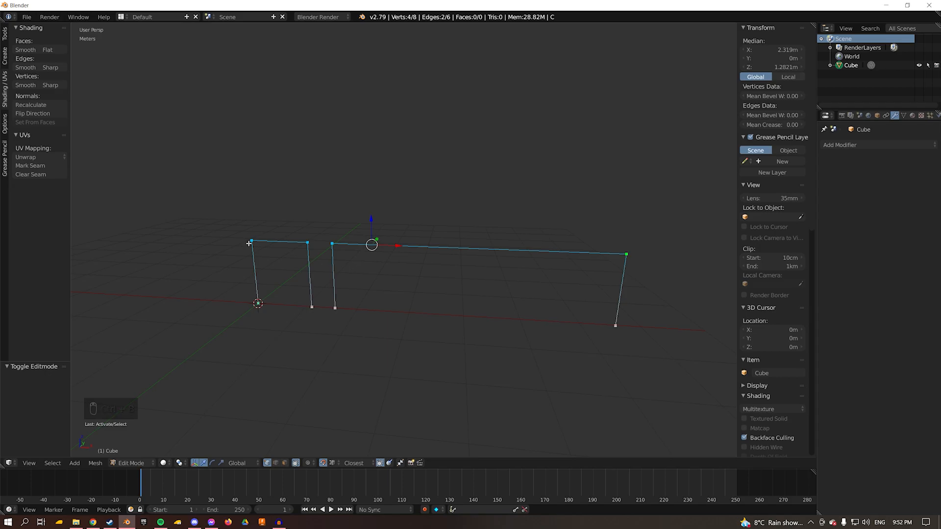
Step: Round the four upper corners of both frames with a vertex-only bevel of about 0.2 offset and four segments
right_click(251, 241)
shift+right_click(308, 243)
shift+right_click(332, 243)
shift+right_click(621, 261)
key(ctrl+b)
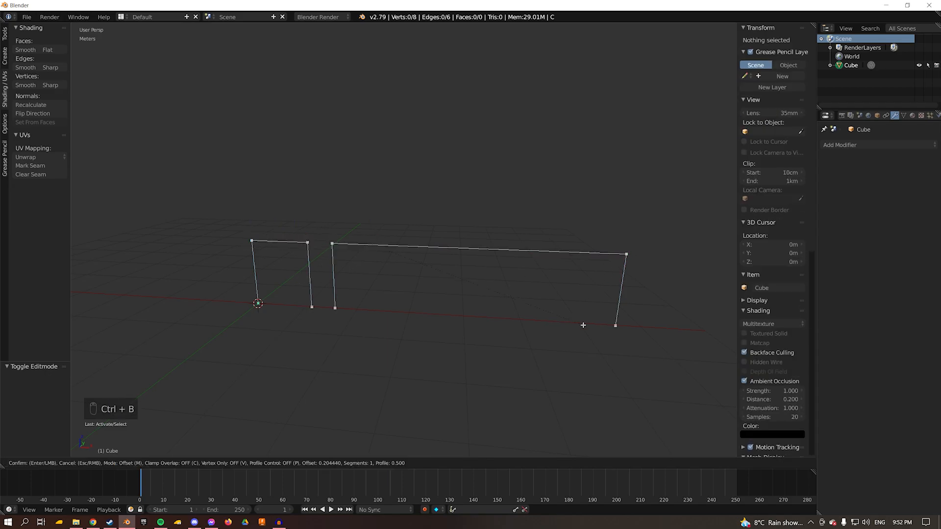
key(v)
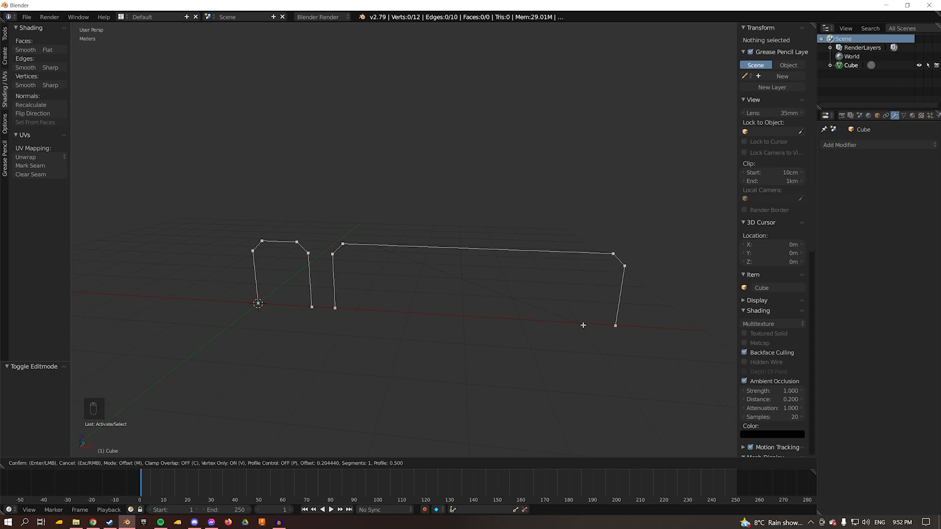
scroll(584, 324, up, 2)
scroll(585, 324, up, 1)
click(585, 324)
key(a)
Step: Duplicate the long frame's straight post edge nearest the small frame and move the copy along X inside the frame
right_click(340, 314)
shift+right_click(335, 260)
key(shift+d)
right_click(425, 314)
key(g)
middle_click(466, 318)
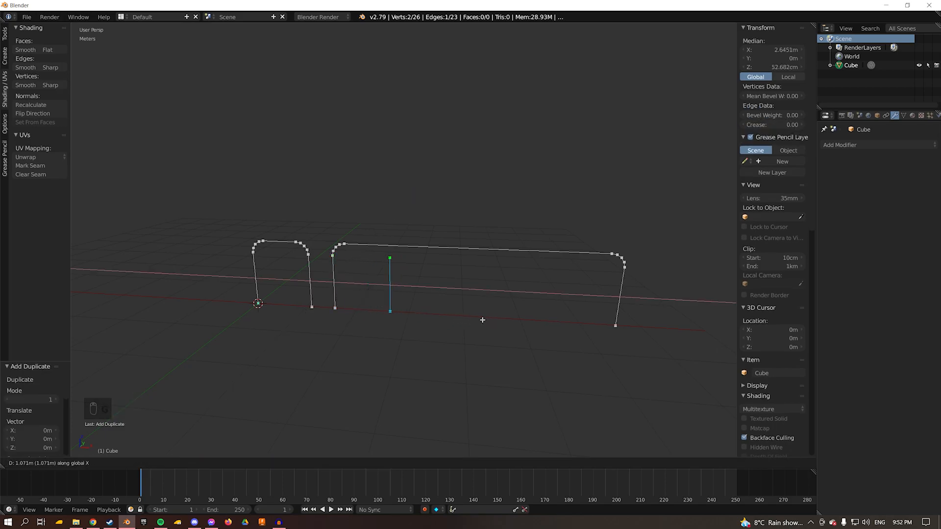
click(470, 319)
Step: Raise the copied post's upper vertex vertically to the height of the long frame's top rail
right_click(389, 269)
key(g)
middle_click(607, 258)
click(607, 255)
Step: Duplicate the intermediate post and move the copy about 88 cm along the X axis
shift+right_click(372, 315)
key(shift+d)
right_click(398, 289)
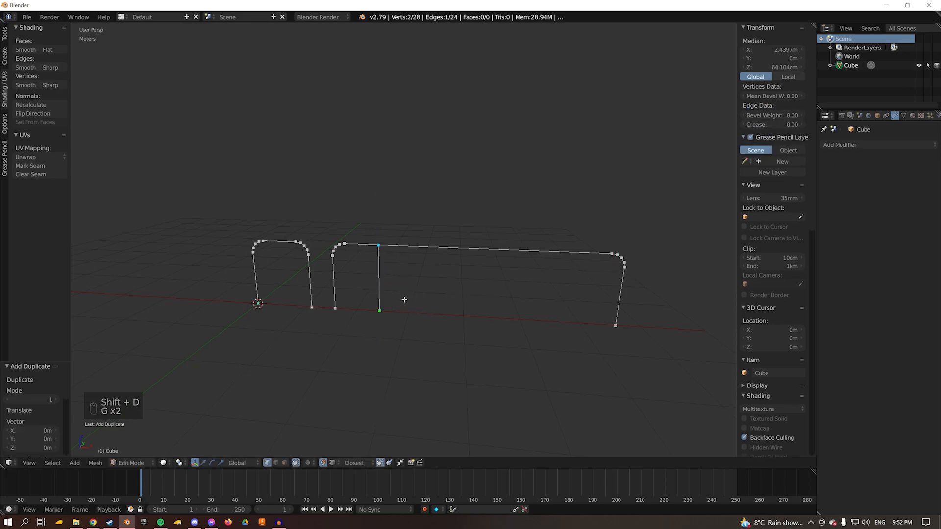
key(g)
key(g)
middle_click(442, 307)
click(451, 305)
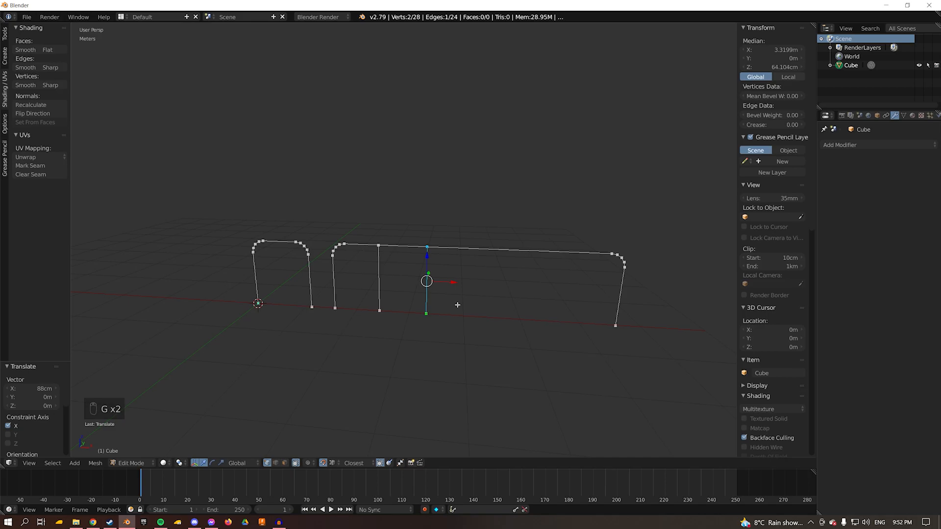
Step: Circle-select the second intermediate post and shift it slightly along X to even out the post spacing
key(c)
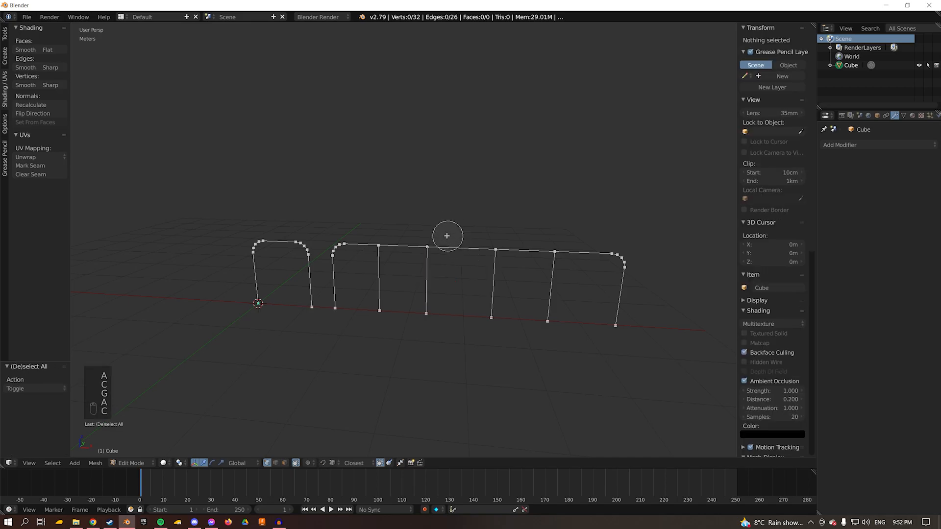
scroll(446, 237, down, 5)
drag(444, 243, 441, 343)
right_click(440, 344)
key(g)
middle_click(453, 326)
click(459, 326)
key(a)
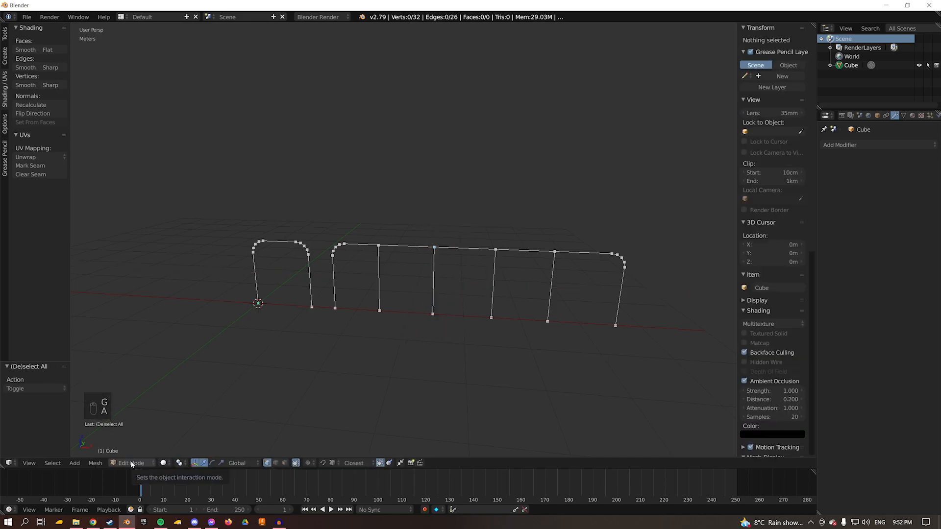
Step: Return to Object Mode and convert the railing outline with Curve from Mesh/Text
click(130, 462)
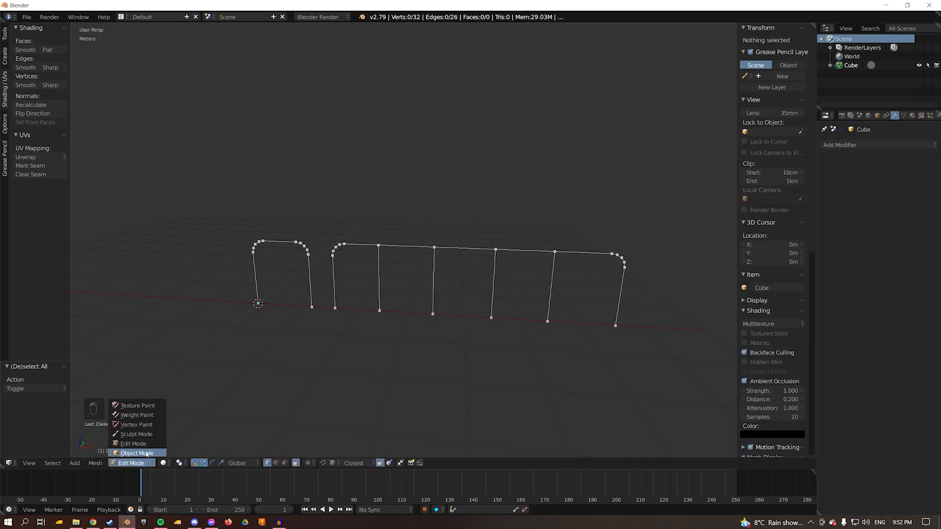
click(143, 453)
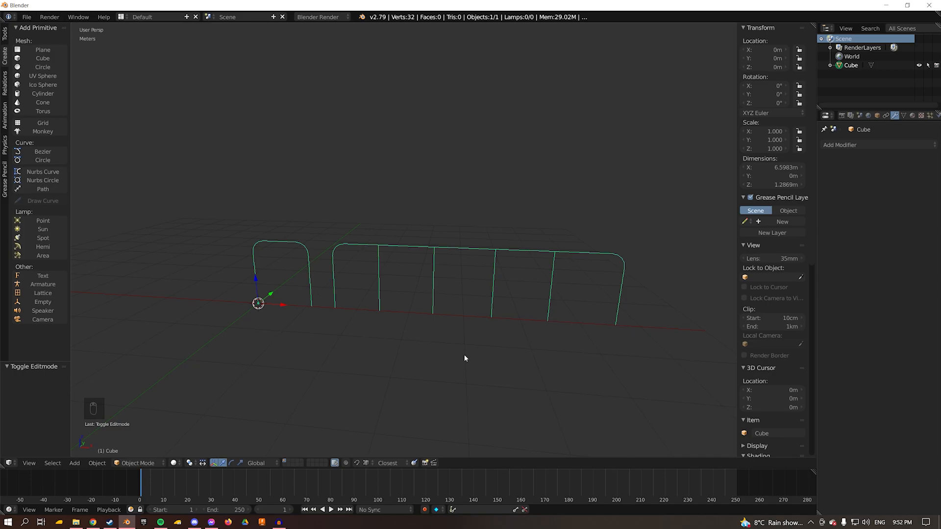
key(alt+c)
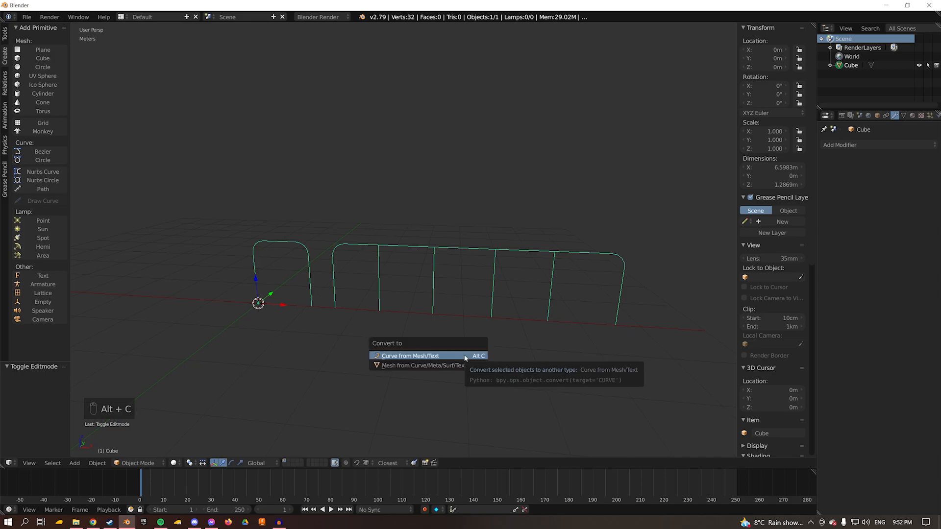
click(461, 356)
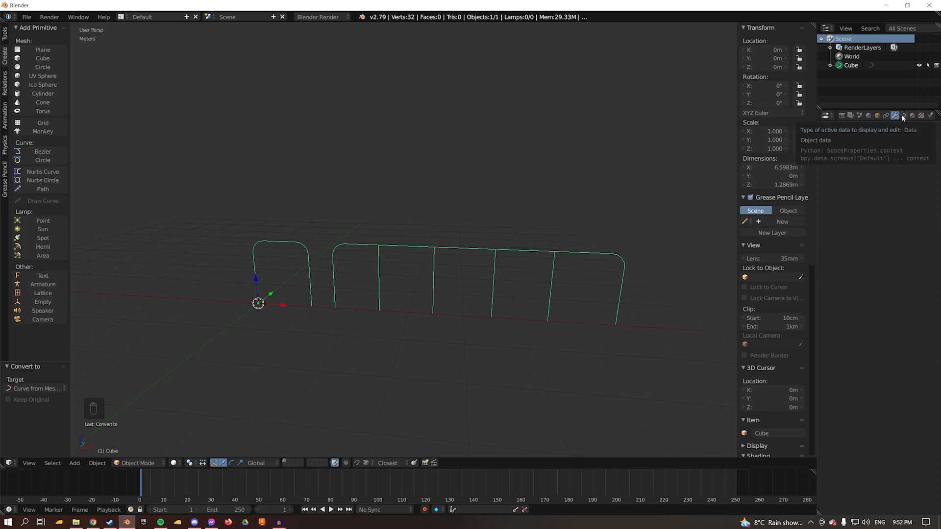
Step: Set the curve's fill to Full and its bevel depth to 2 cm
click(903, 115)
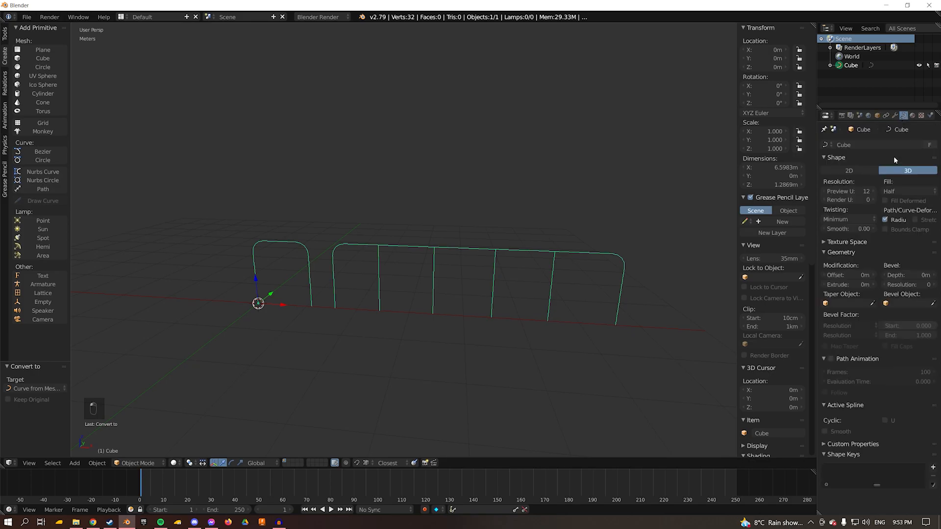
click(902, 190)
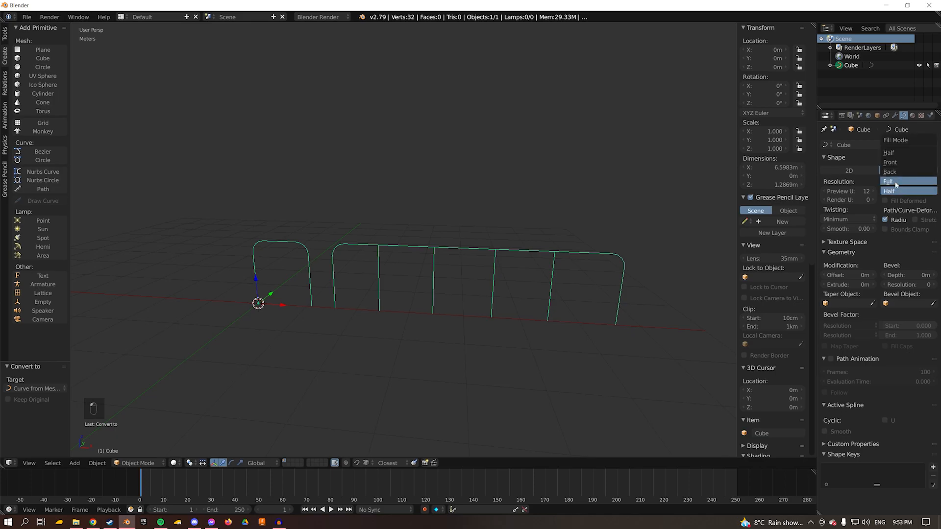
click(904, 162)
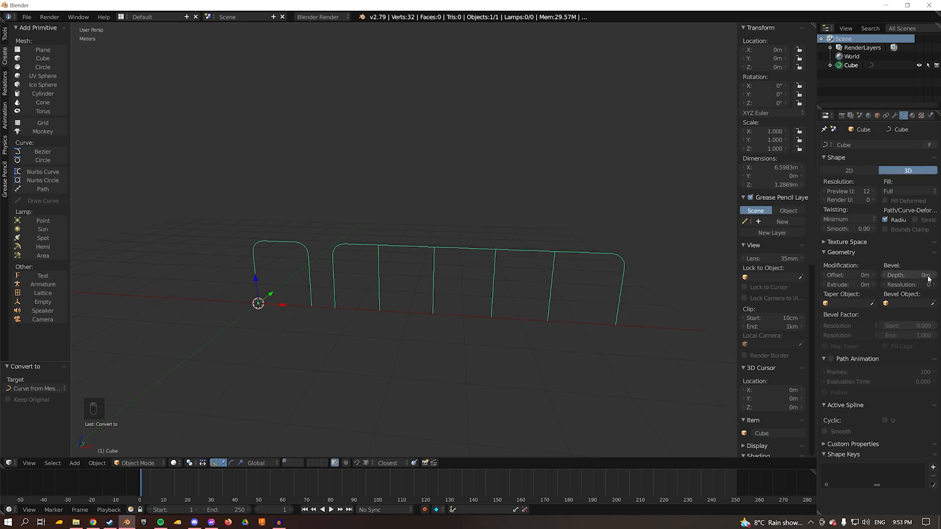
click(899, 275)
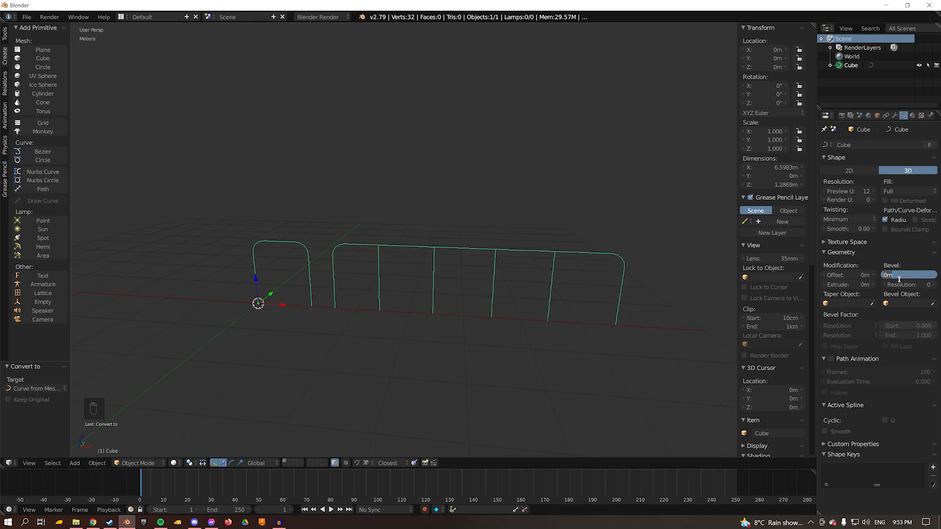
text(2cm)
key(Return)
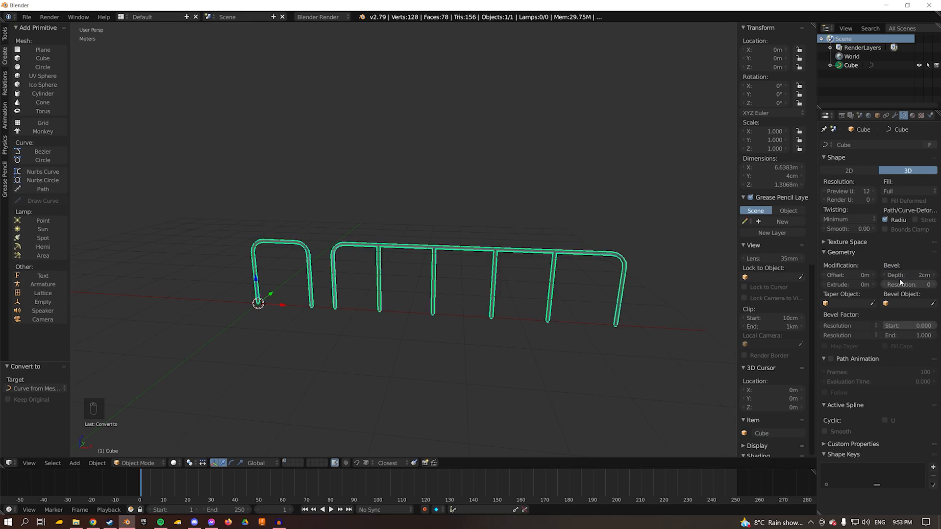
Step: Compare the curve's bevel resolution at values up to 3 and settle on 2 for rounder pipes
key(a)
key(a)
middle_drag(447, 315, 443, 289)
right_click(446, 289)
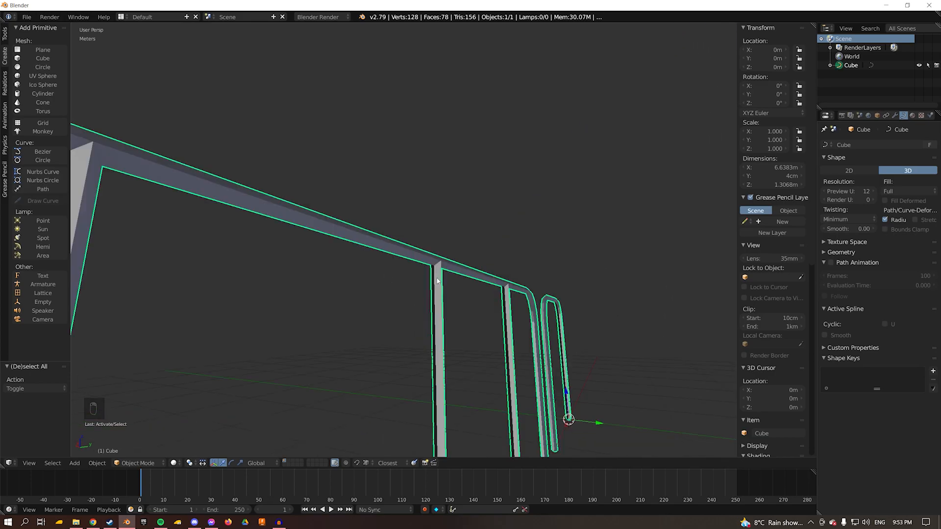
middle_drag(405, 257, 434, 258)
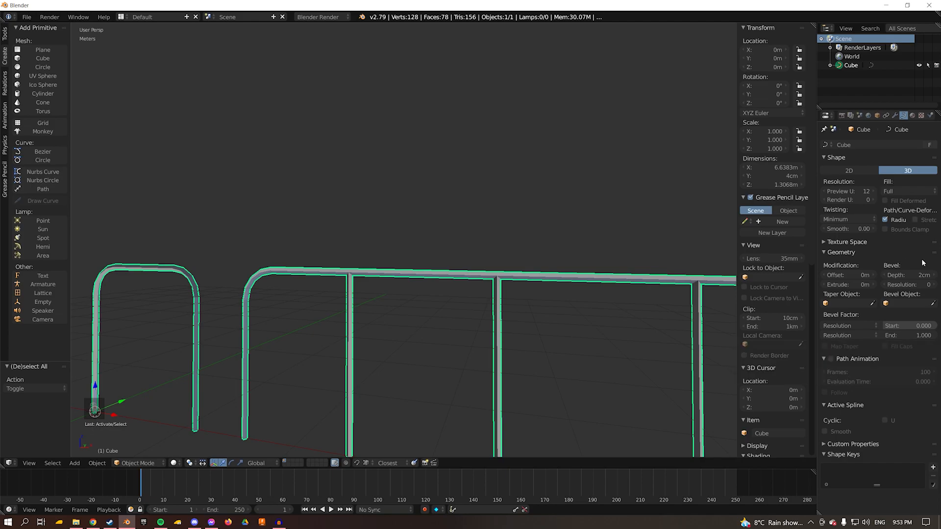
click(934, 286)
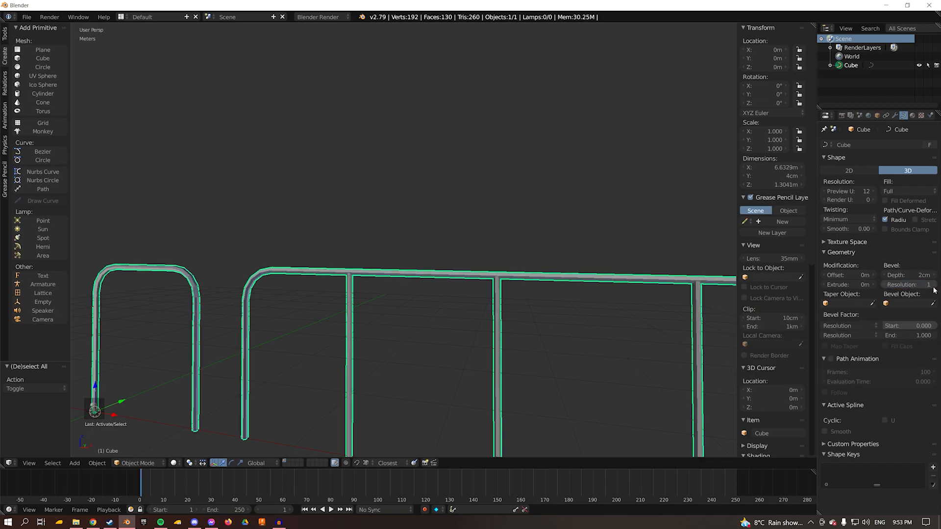
click(934, 285)
middle_drag(491, 294, 479, 343)
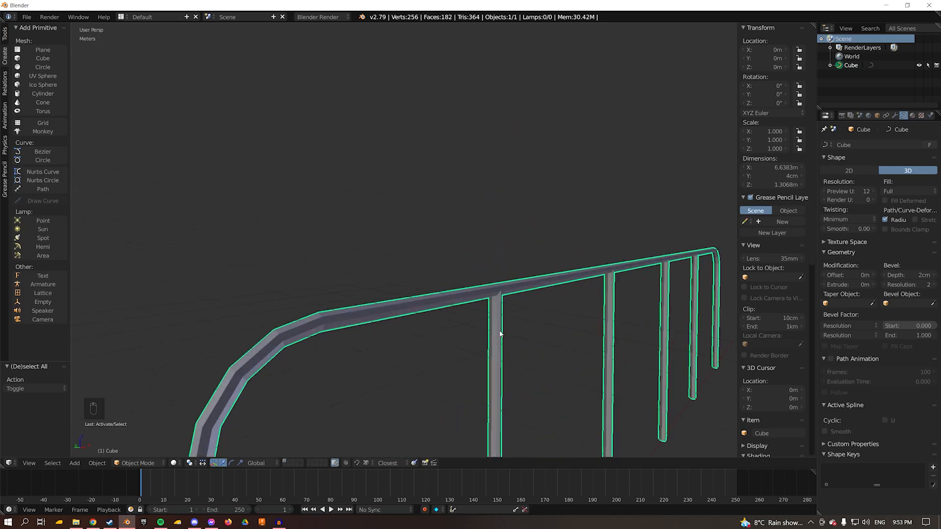
click(933, 285)
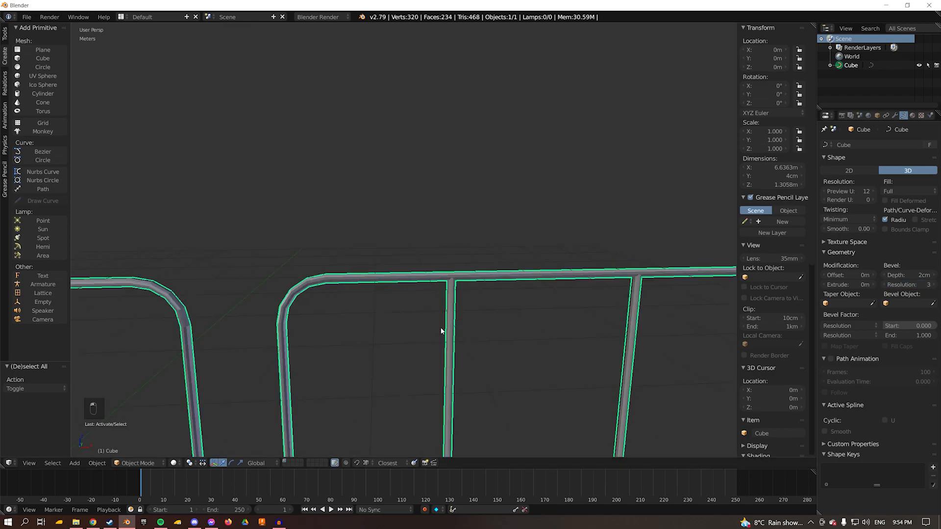
click(887, 284)
scroll(572, 269, down, 5)
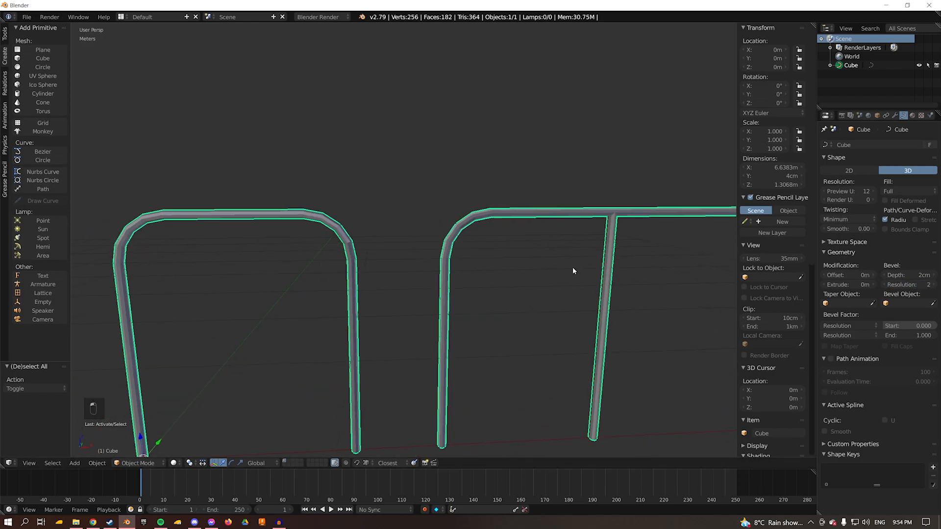
Step: Convert the railing curve back to a mesh and enter Edit Mode
key(alt+c)
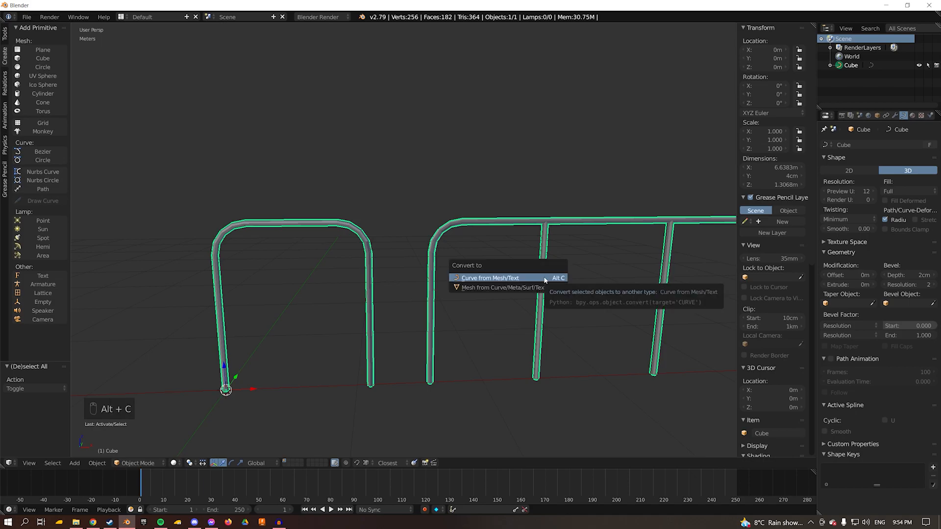
click(516, 287)
click(138, 463)
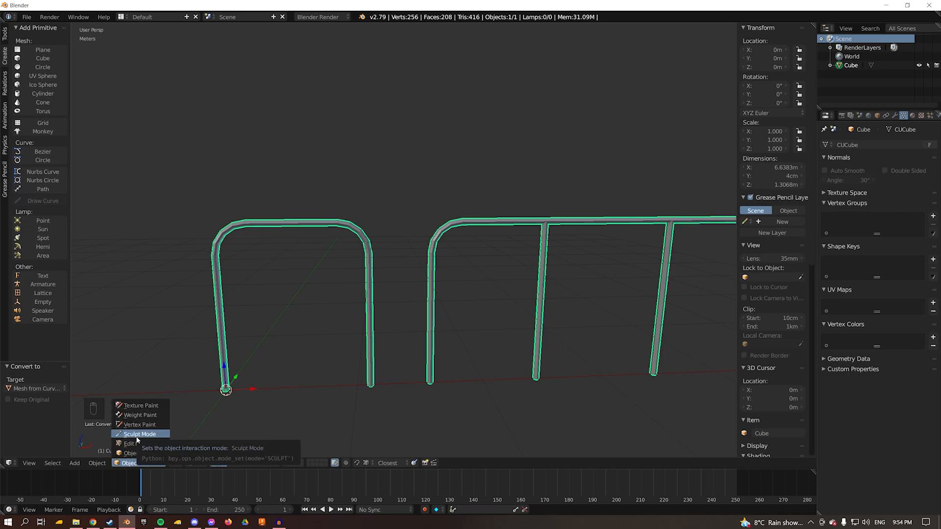
click(133, 444)
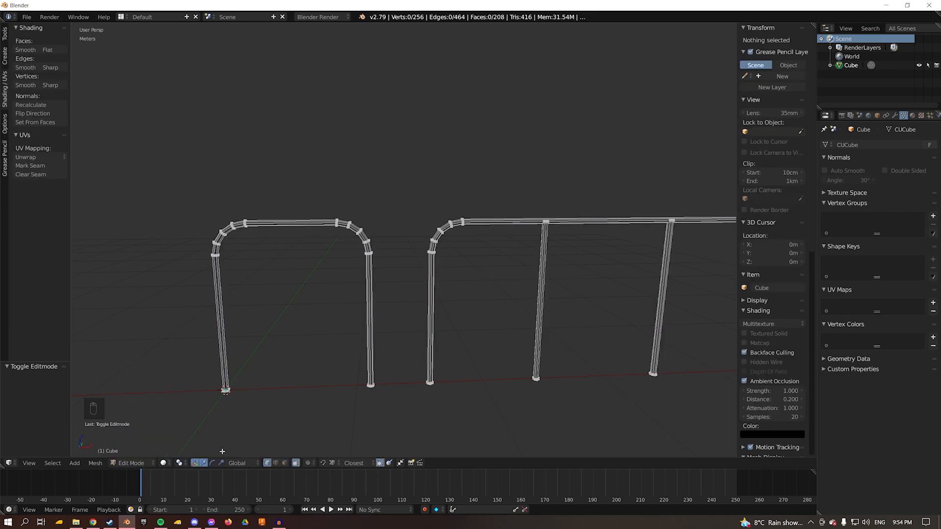
Step: Apply Shade Smooth to the whole railing mesh, then return to Object Mode and examine it deselected
key(a)
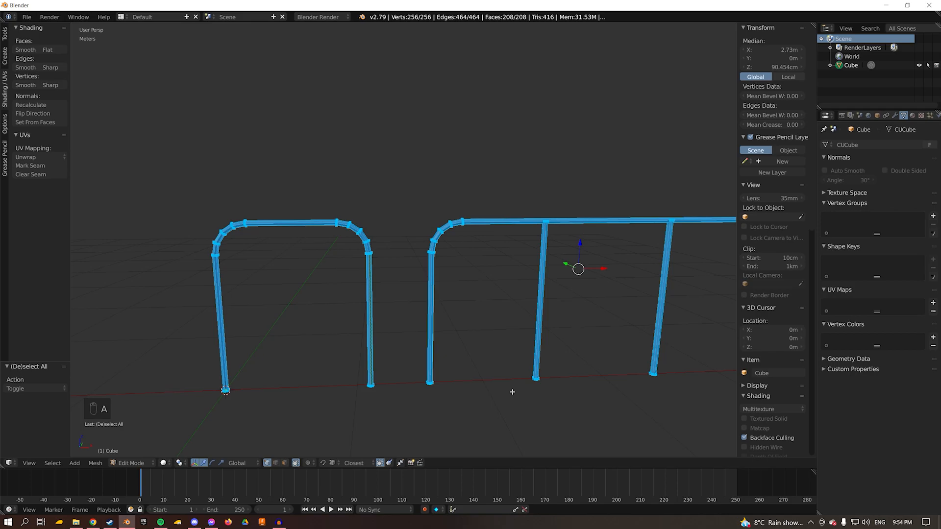
key(w)
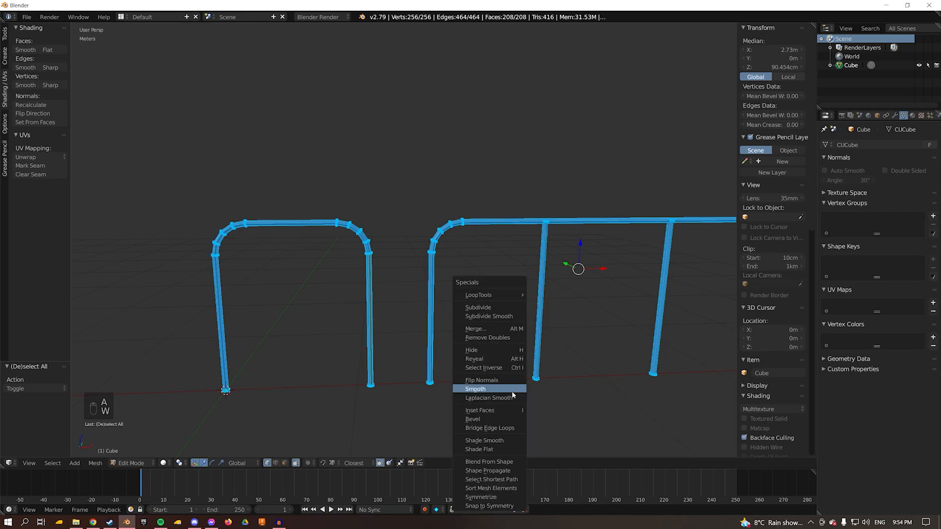
click(488, 442)
key(Tab)
key(a)
middle_drag(414, 306, 408, 287)
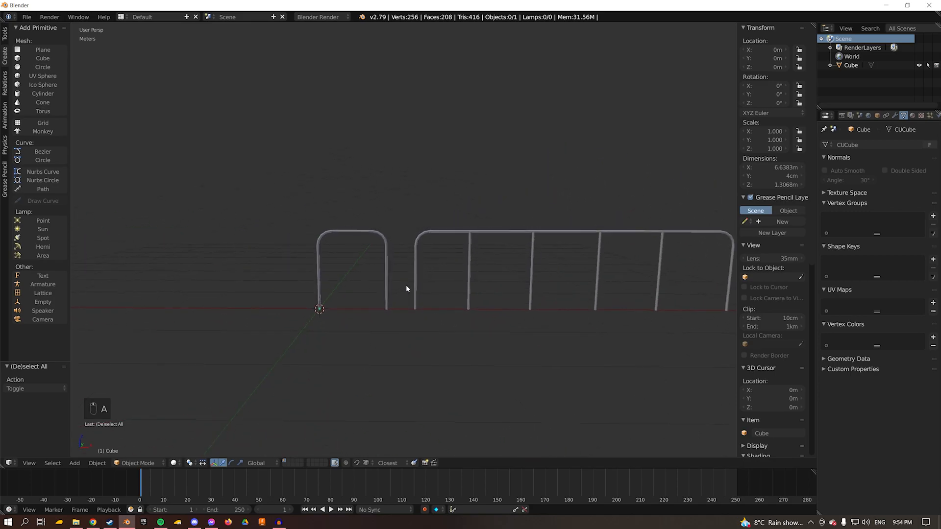
middle_drag(495, 277, 443, 268)
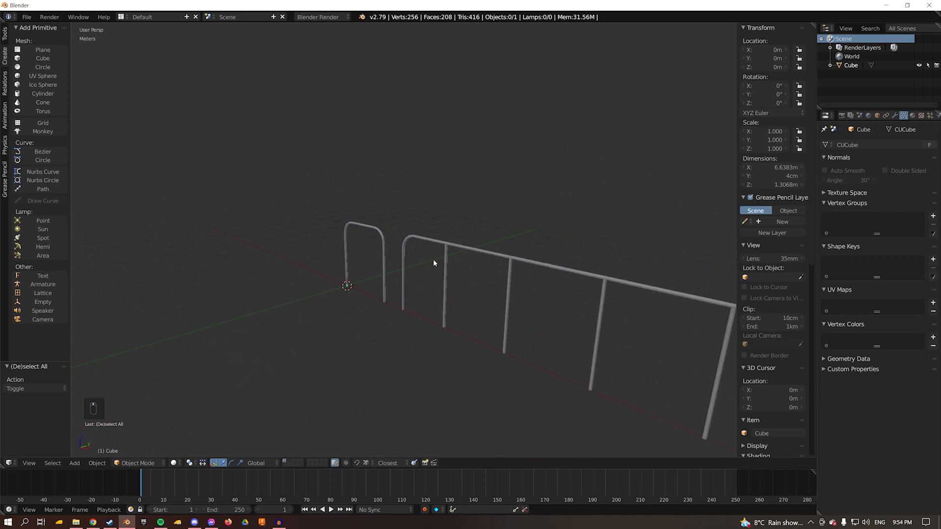